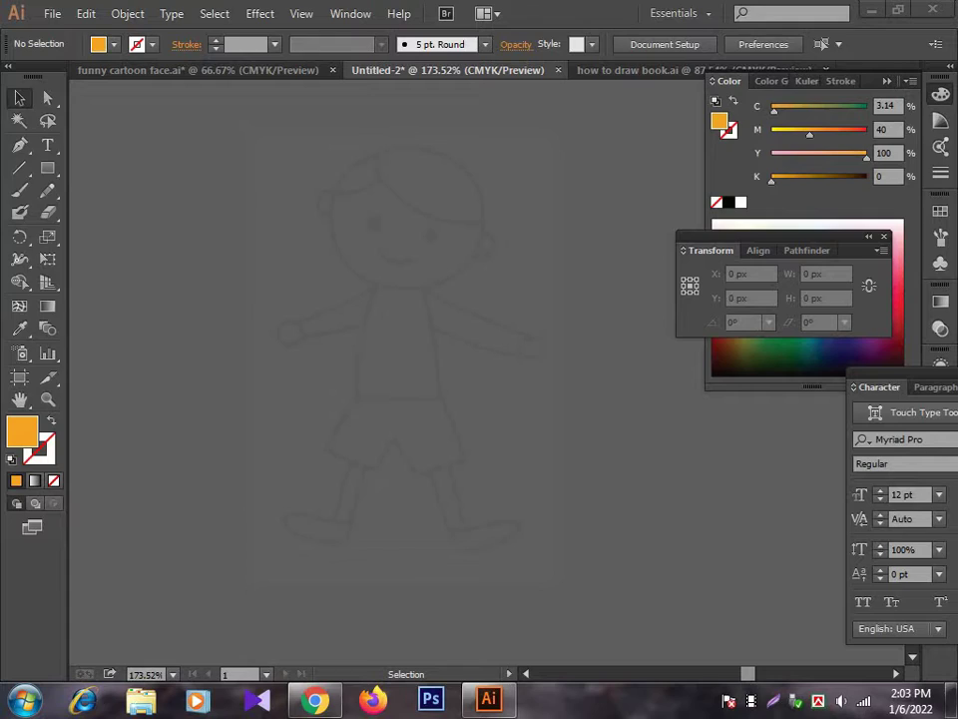
Step: On the Untitled-2 sketch document, pick the Pen tool to start tracing
left_click(19, 145)
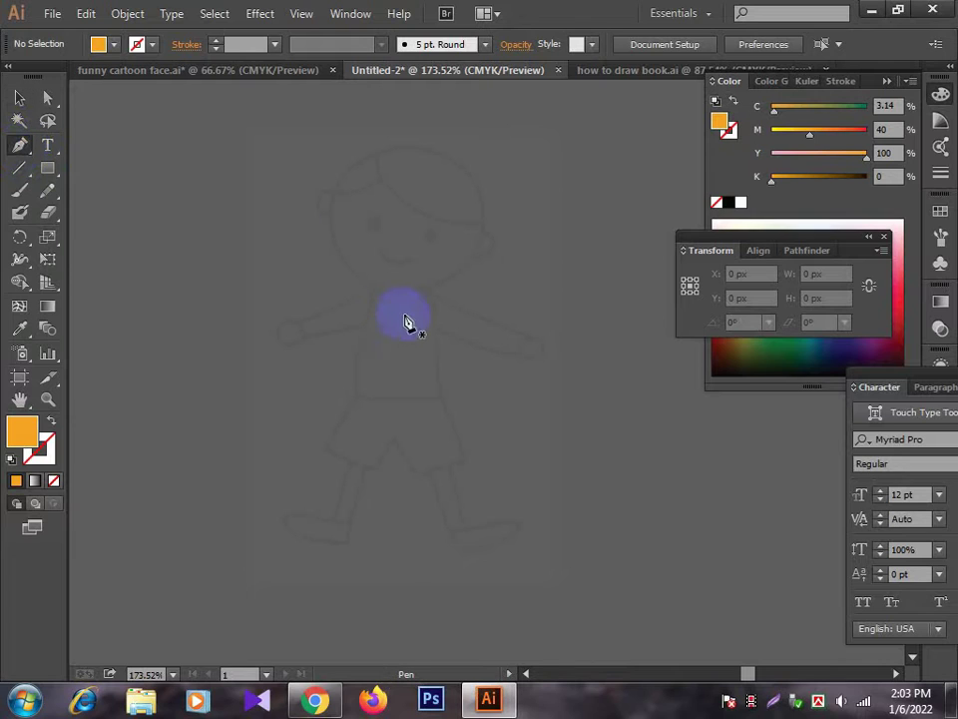
Step: Draw an ellipse over the sketched head with no fill and a black stroke
left_click(48, 168)
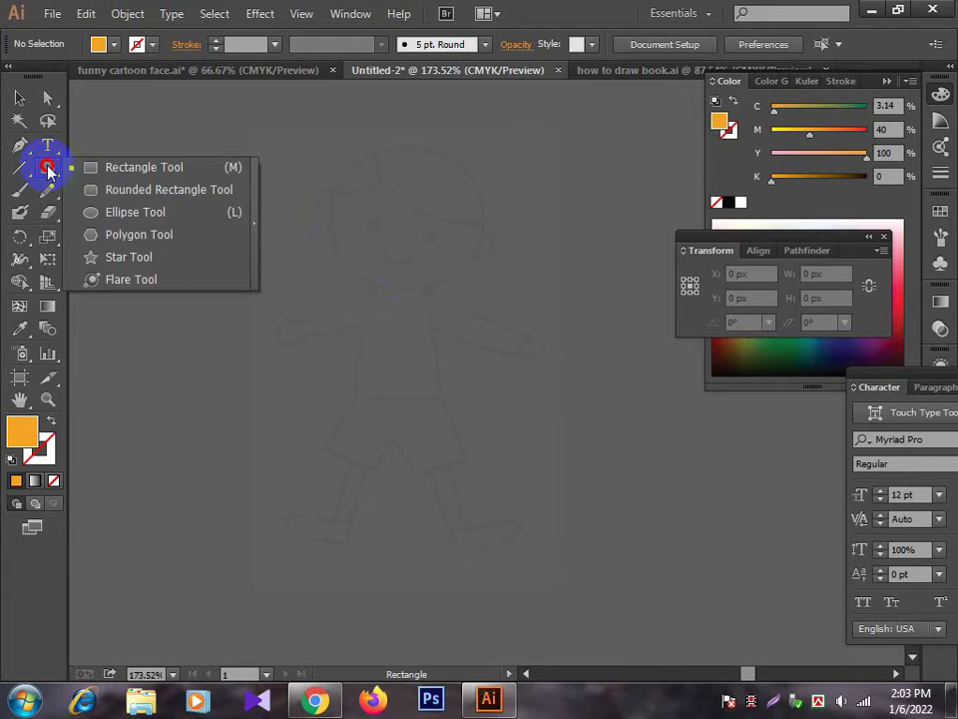
left_click_drag(50, 171, 94, 214)
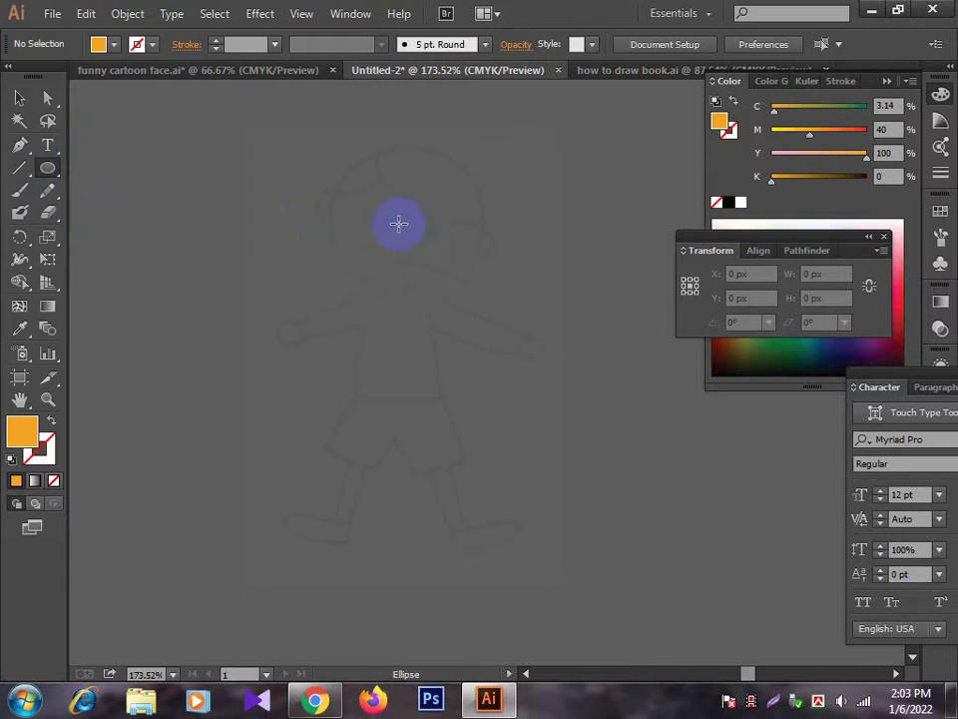
left_click_drag(342, 173, 478, 290)
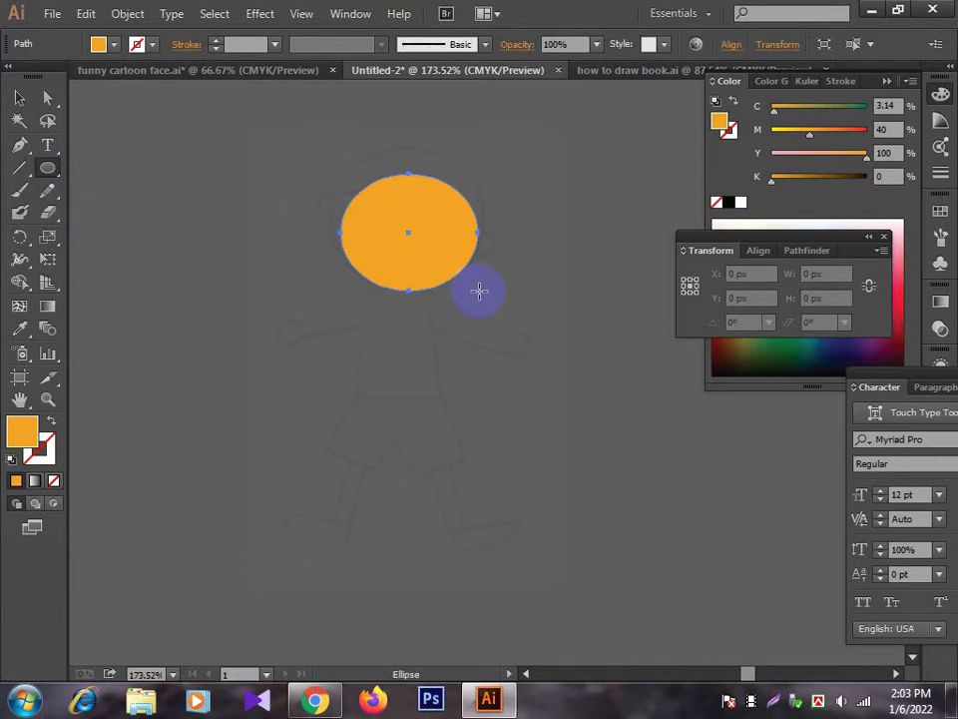
left_click(716, 204)
left_click(726, 127)
left_click(727, 202)
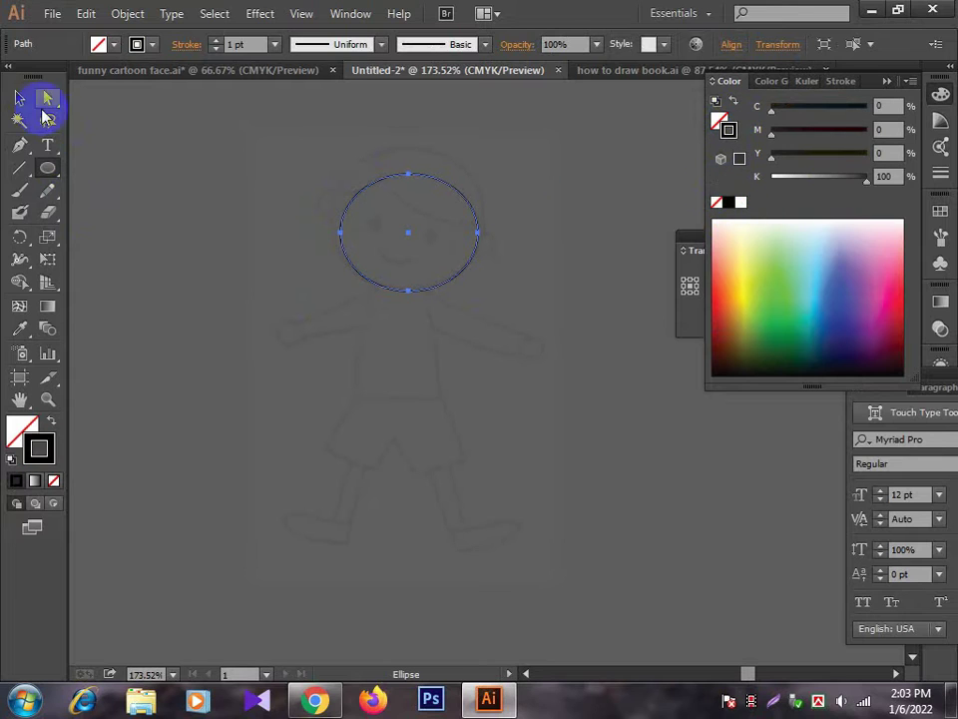
Step: Stretch the ellipse's top and sides into a circle covering the head, then deselect
left_click(19, 97)
left_click_drag(411, 176, 408, 145)
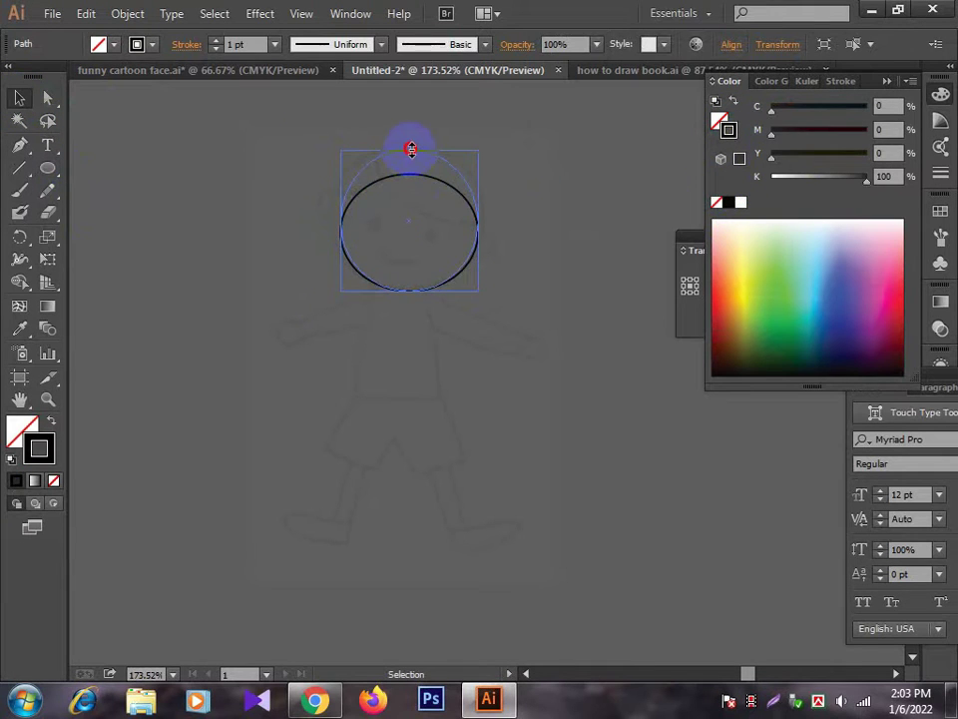
left_click_drag(341, 218, 327, 218)
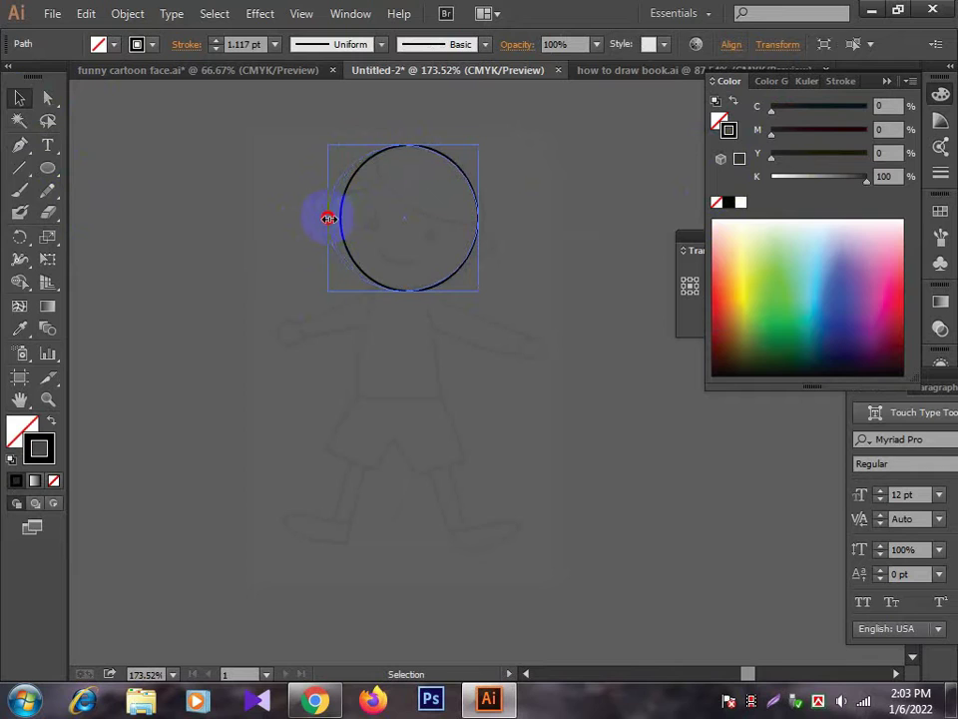
left_click_drag(481, 220, 485, 221)
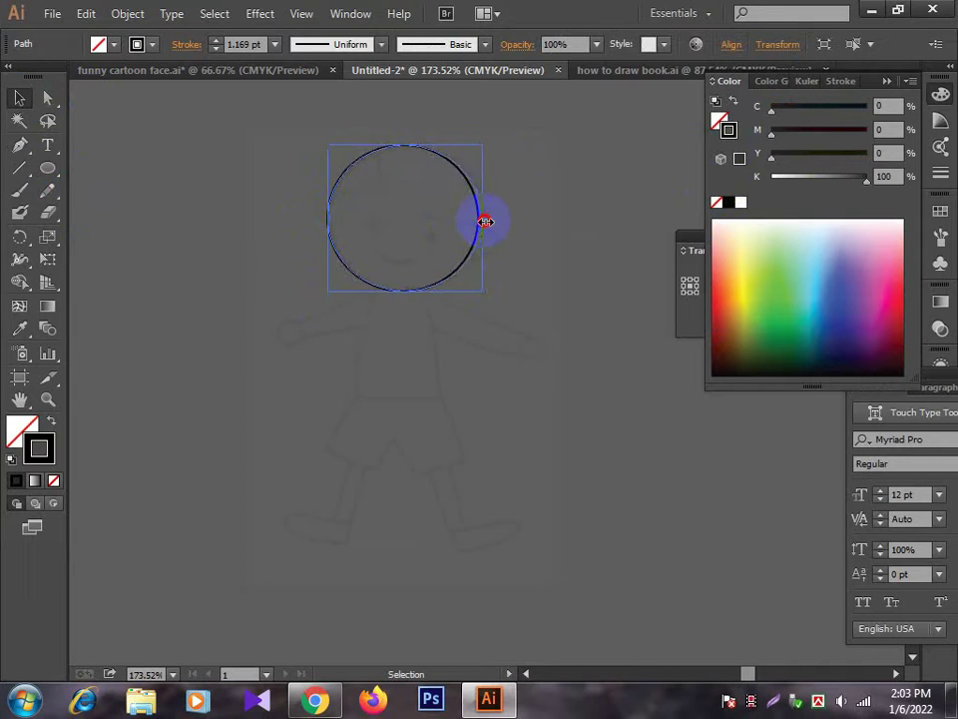
left_click(610, 311)
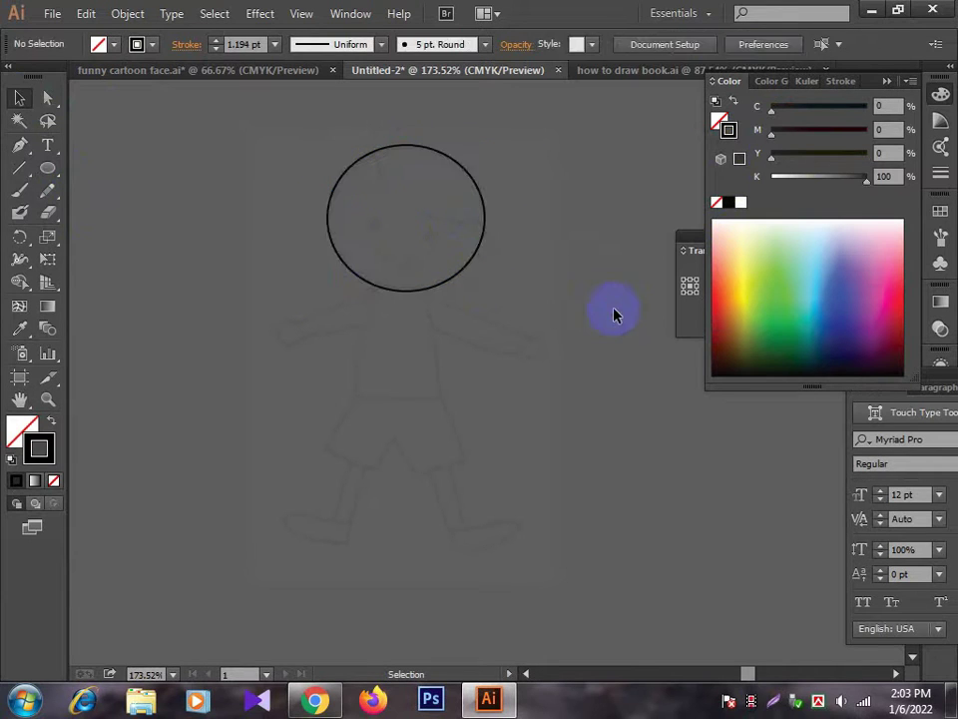
Step: Draw a tiny circle for the left eye and duplicate it as the right eye
left_click(47, 167)
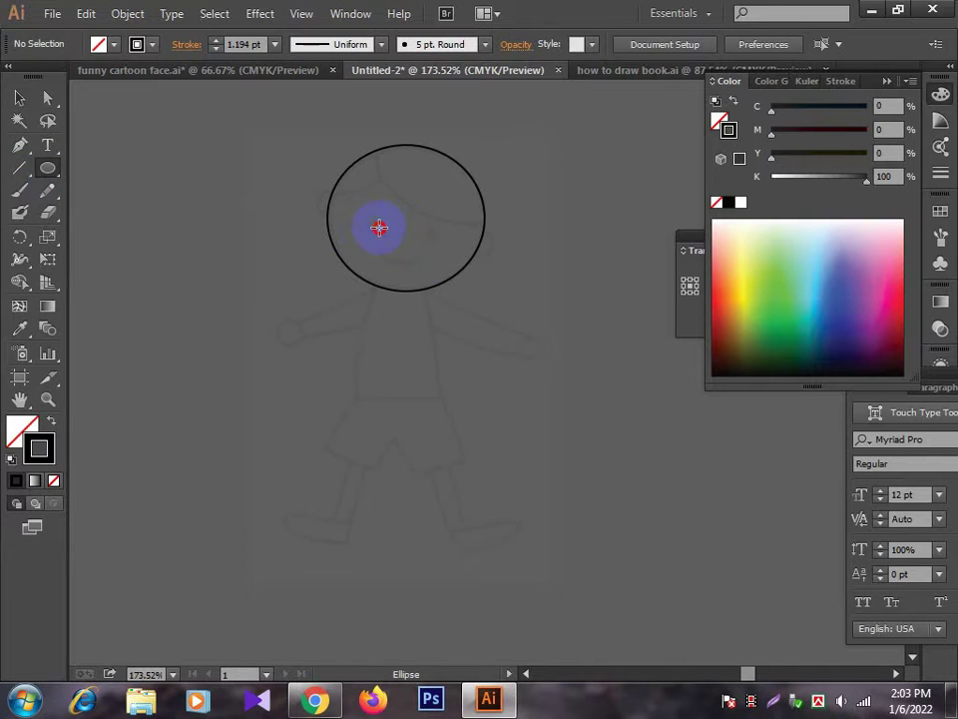
left_click_drag(379, 228, 368, 217)
left_click(19, 97)
left_click(371, 245)
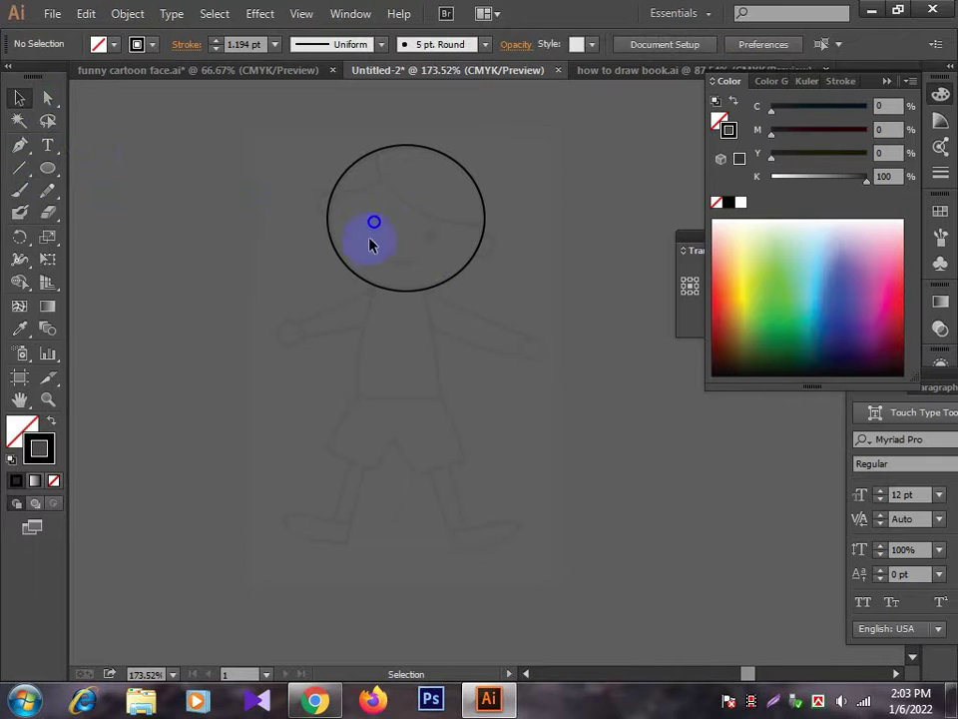
left_click_drag(373, 227, 435, 242)
left_click(141, 225)
Step: Draw a curved left ear path on the head's left edge
left_click(19, 144)
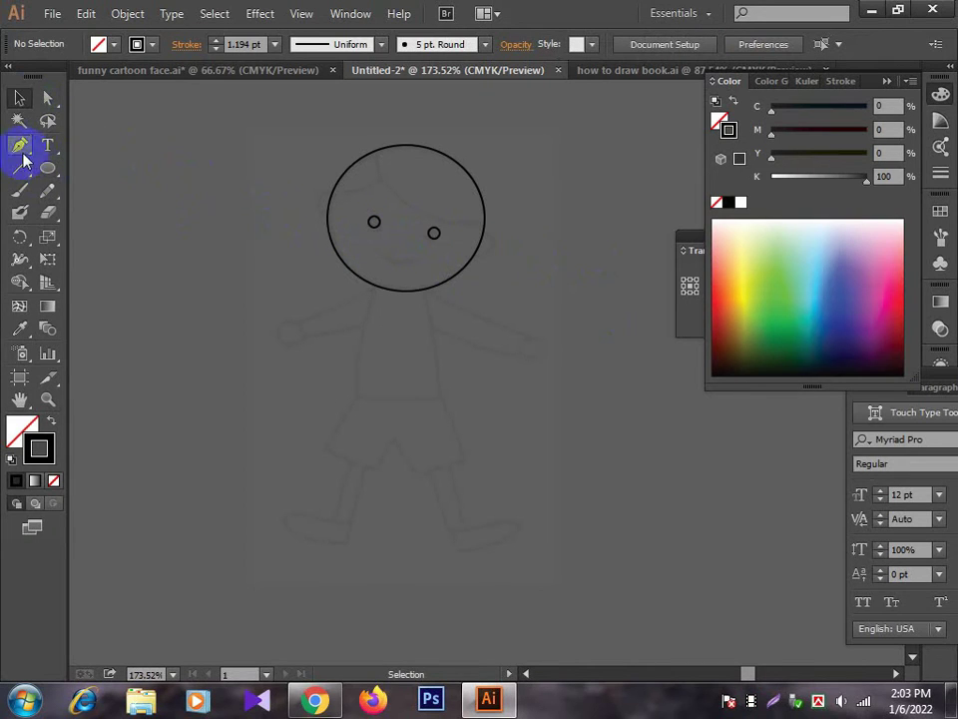
left_click(335, 192)
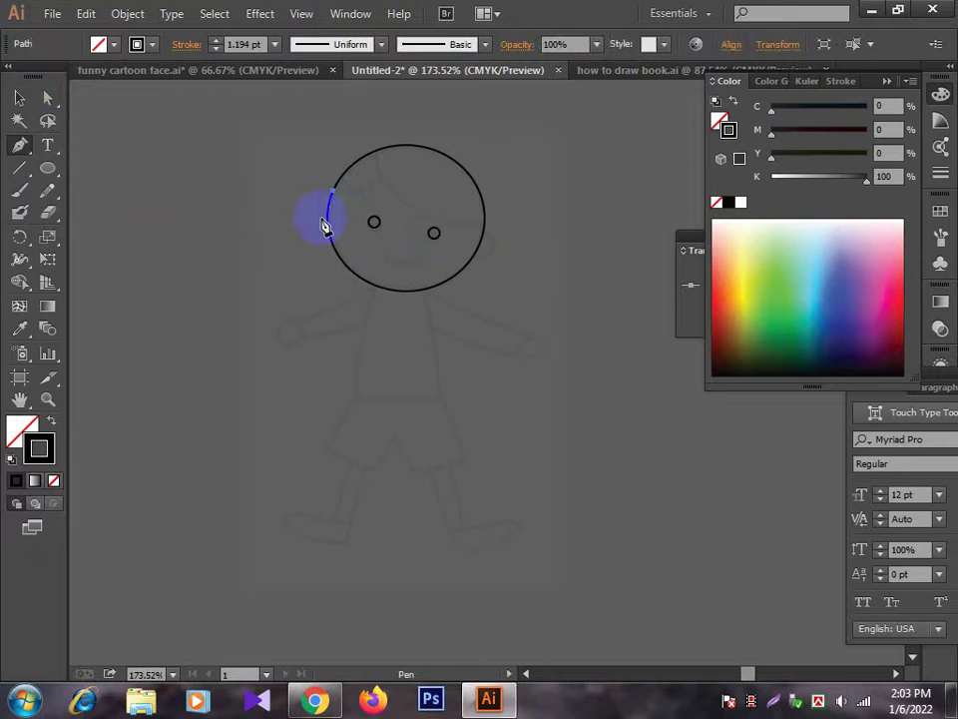
mouse_move(329, 217)
left_mouse_down()
mouse_move(347, 249)
mouse_move(339, 252)
left_mouse_up()
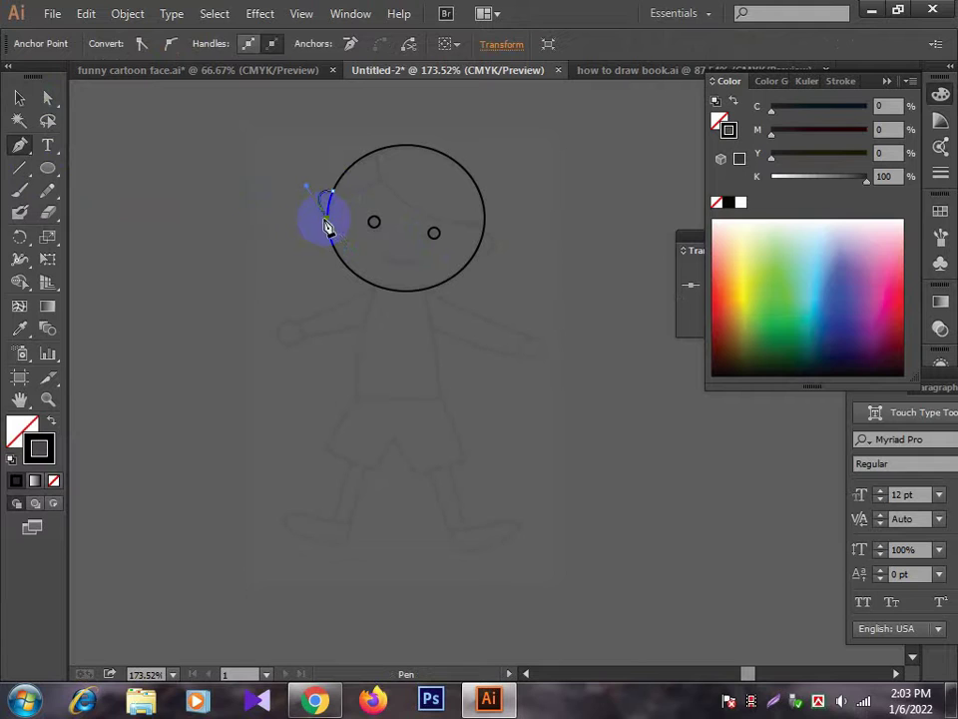
left_click(19, 97)
left_click(177, 161)
Step: Draw a matching curved right ear on the head's right edge
left_click(19, 144)
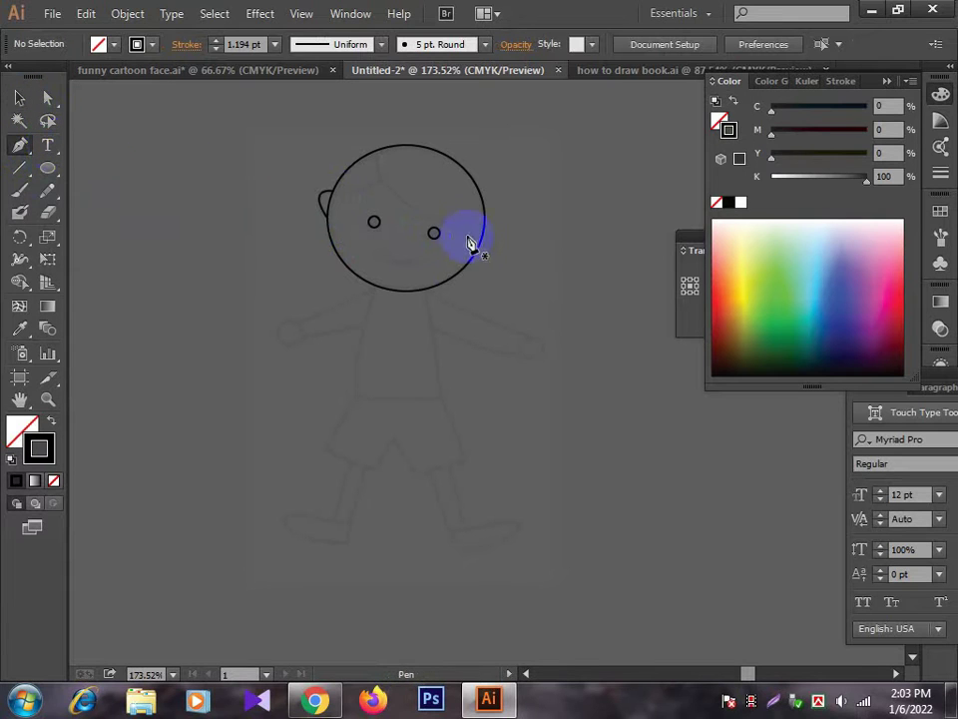
left_click(487, 240)
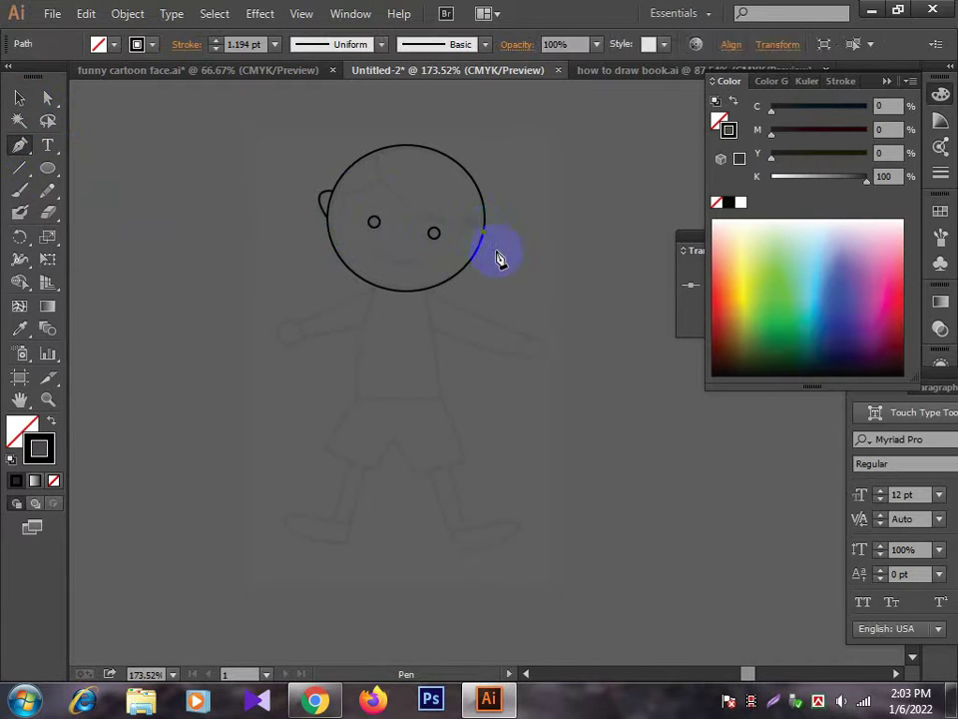
mouse_move(477, 255)
left_mouse_down()
mouse_move(441, 268)
mouse_move(446, 275)
left_mouse_up()
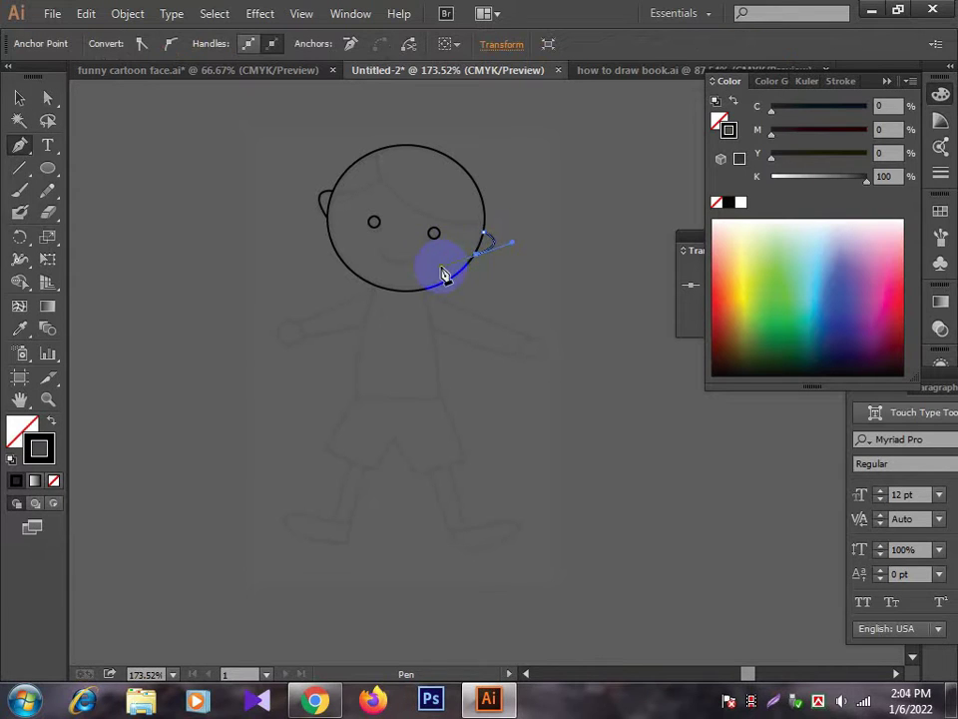
key("v")
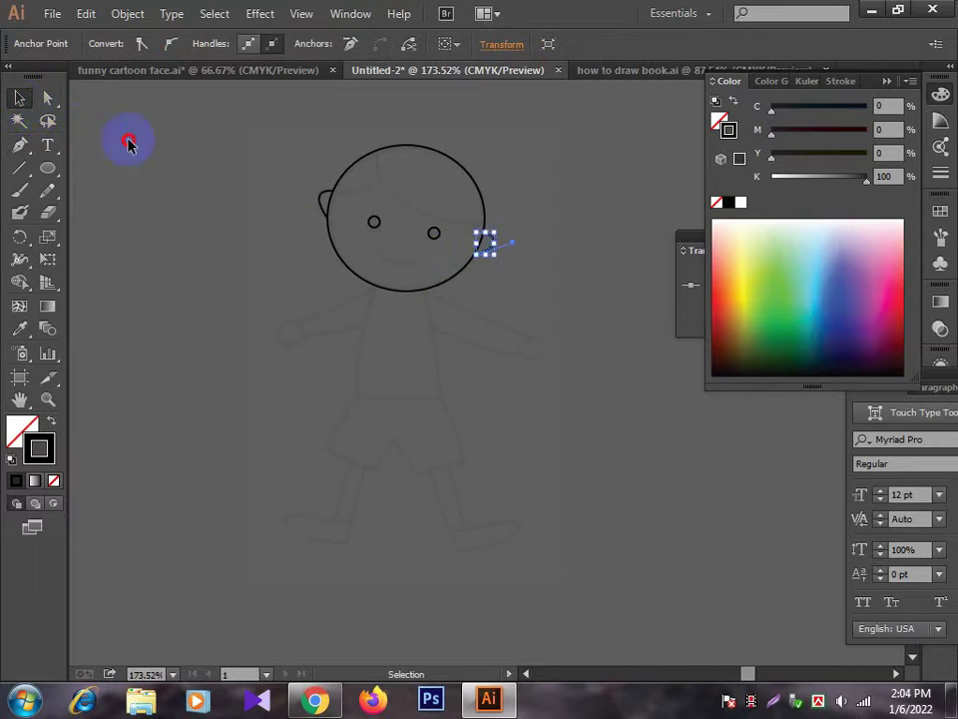
left_click(128, 143)
left_click(19, 145)
mouse_move(269, 235)
left_mouse_down()
mouse_move(270, 204)
mouse_move(267, 235)
left_mouse_up()
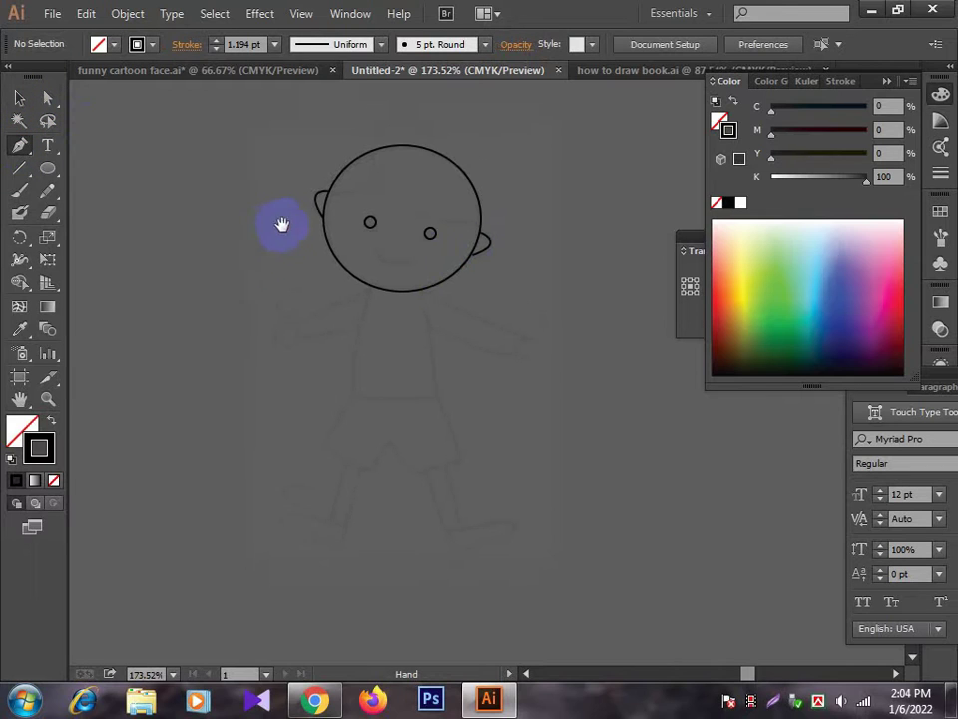
Step: Draw an open hair curve from the head top down to the left ear
left_click(362, 158)
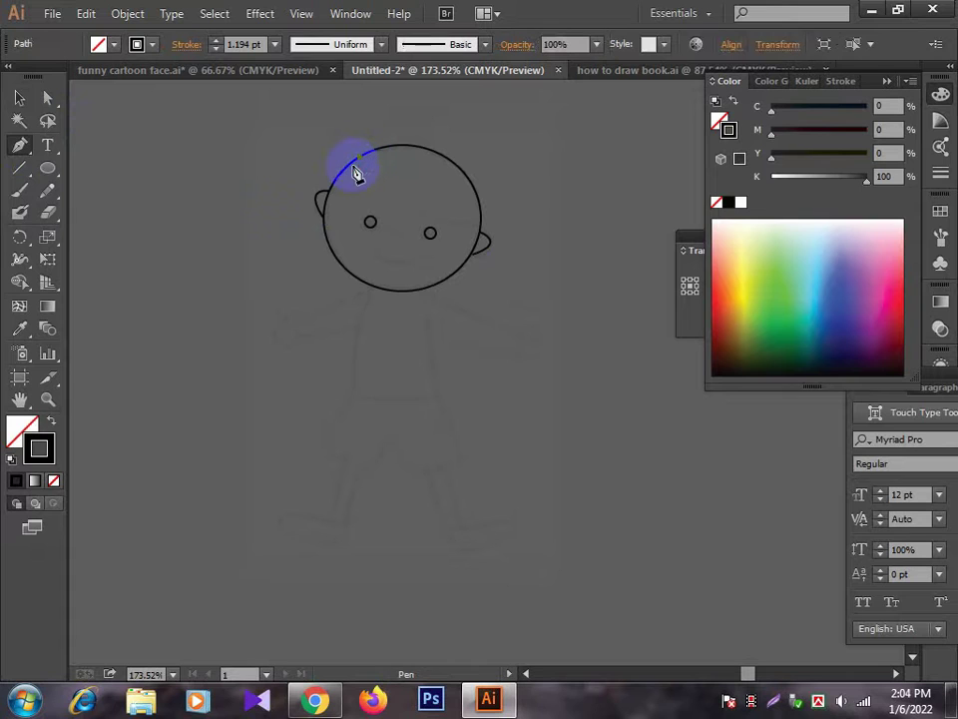
left_click_drag(320, 208, 333, 196)
left_click(336, 203)
left_click(332, 200, "ctrl")
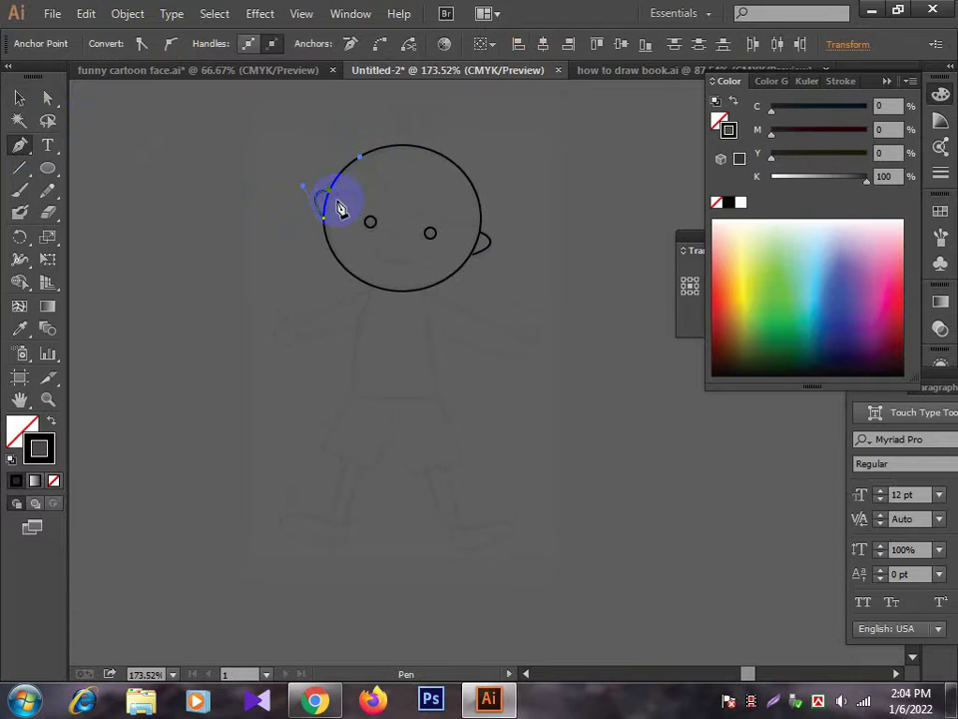
left_click(22, 97)
left_click(134, 131)
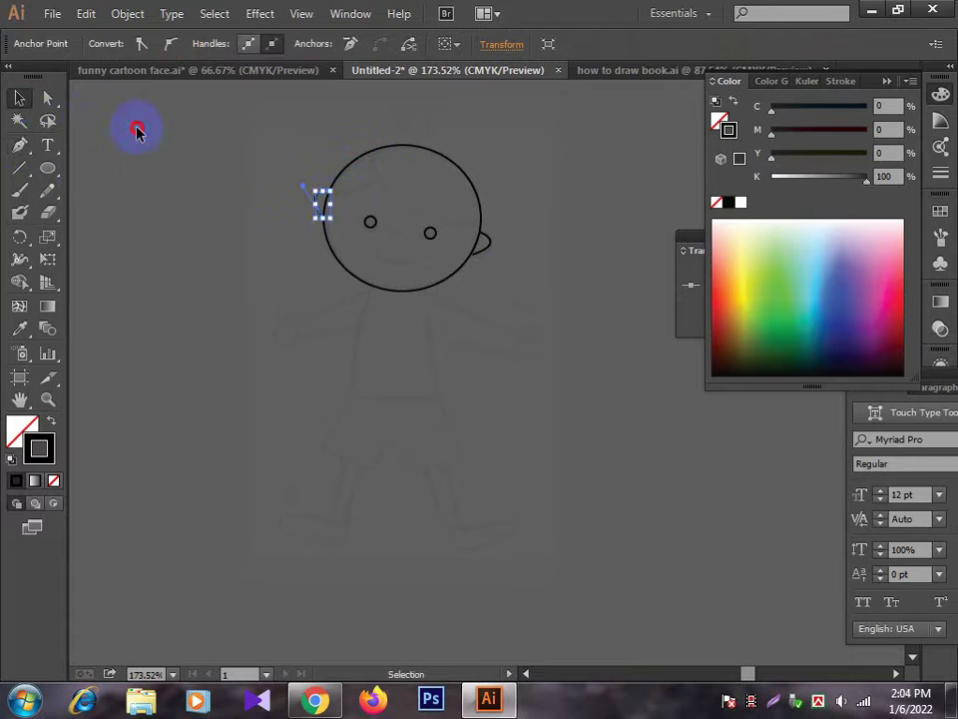
Step: Draw a closed curved hair shape from the left ear over the head top
left_click(20, 144)
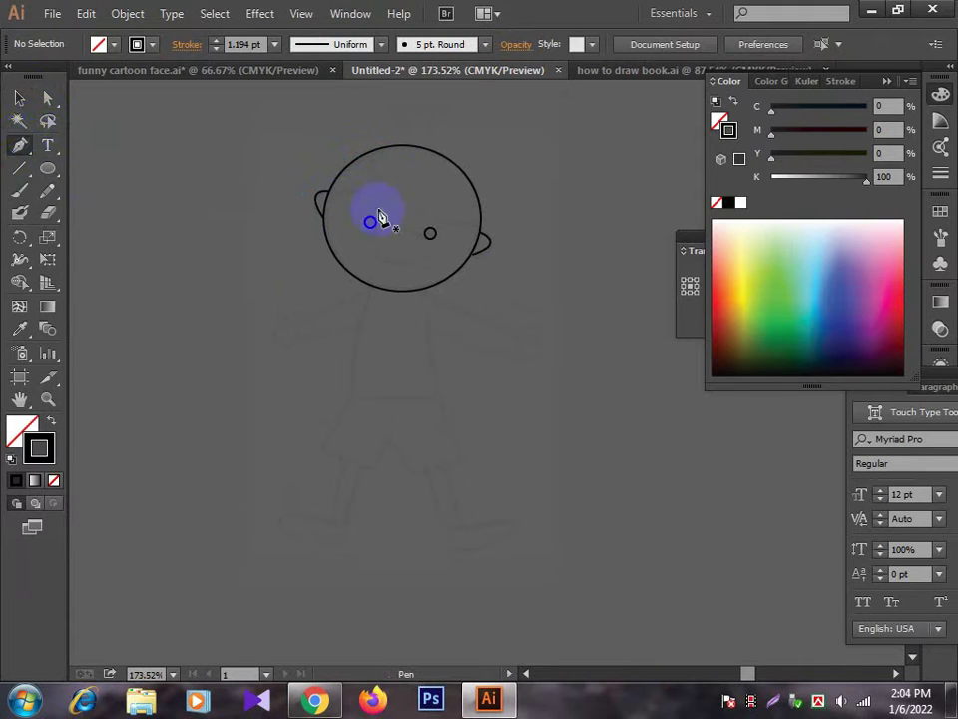
left_click(331, 187)
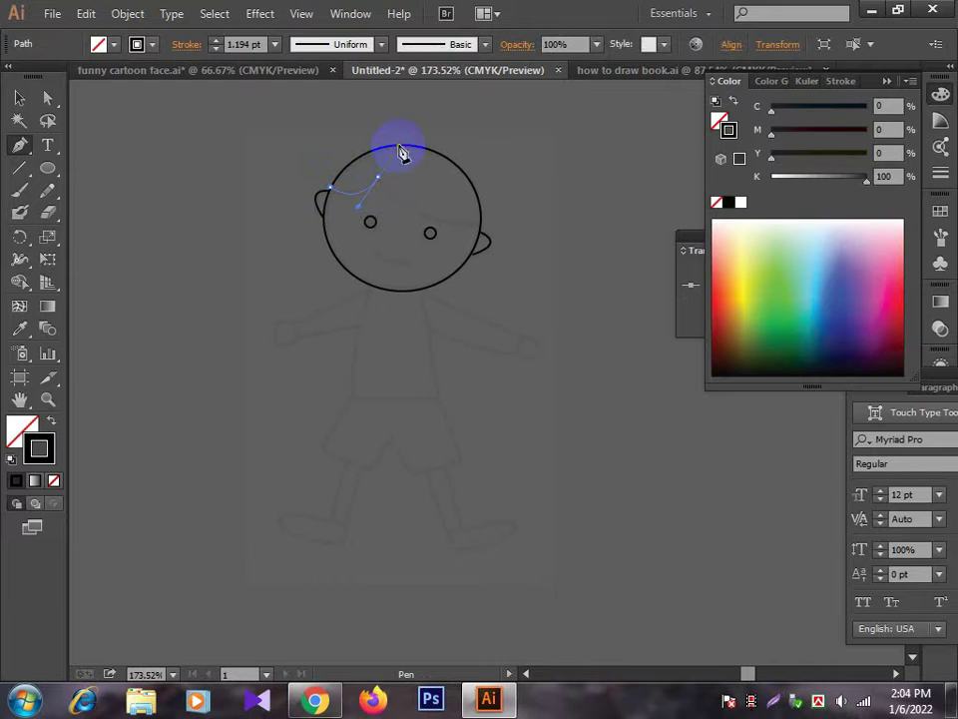
left_click_drag(400, 152, 395, 155)
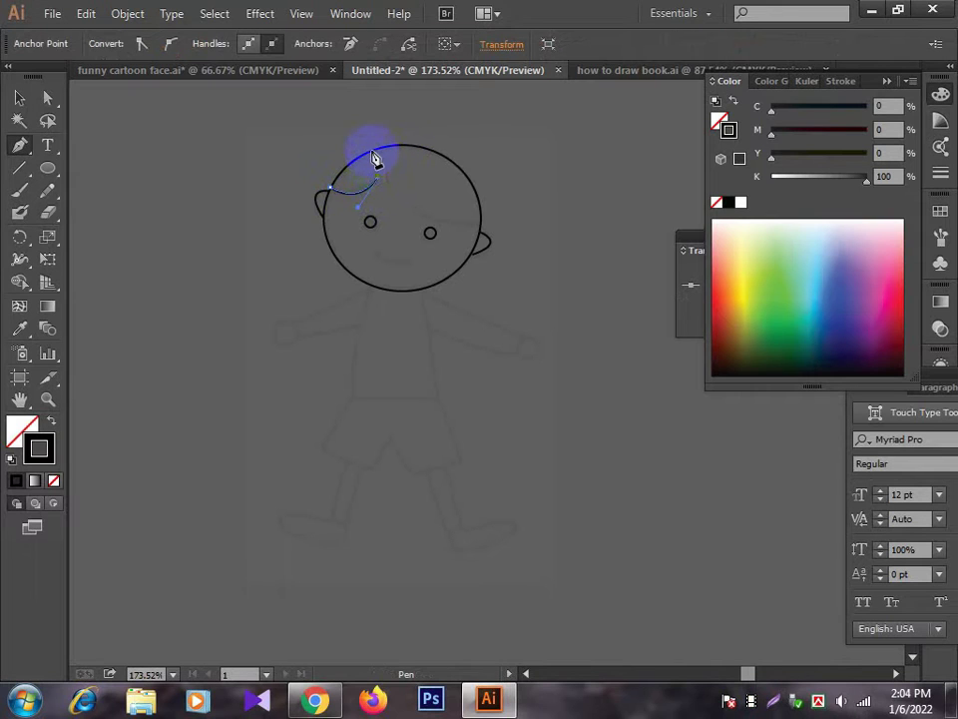
left_click(369, 151)
left_click(331, 189)
left_click_drag(331, 199, 322, 213)
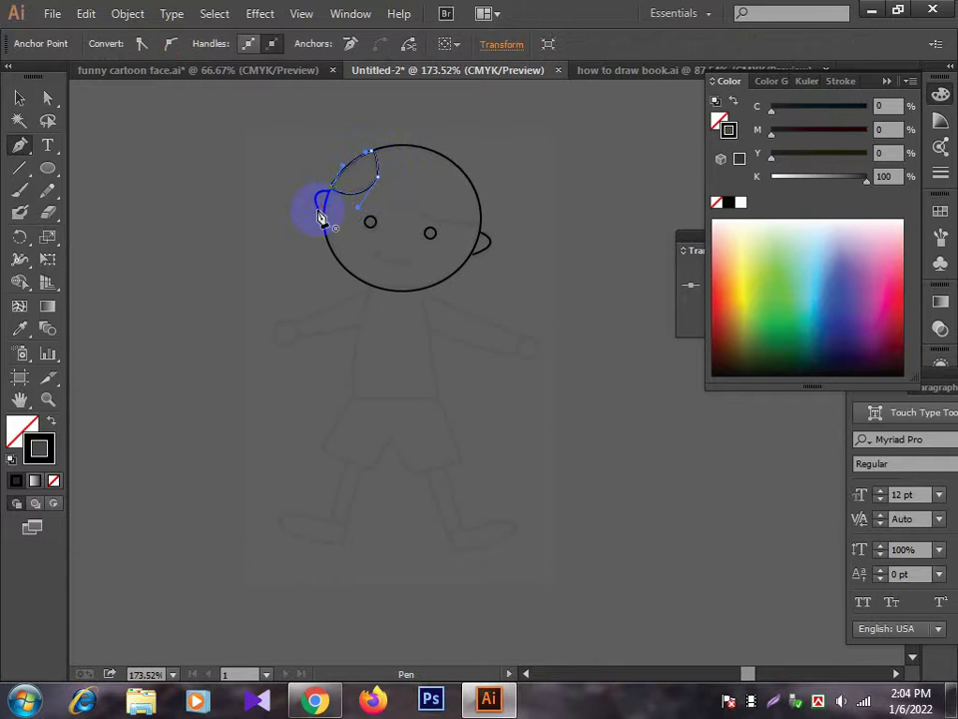
left_click(19, 97)
left_click(118, 148)
left_click(19, 146)
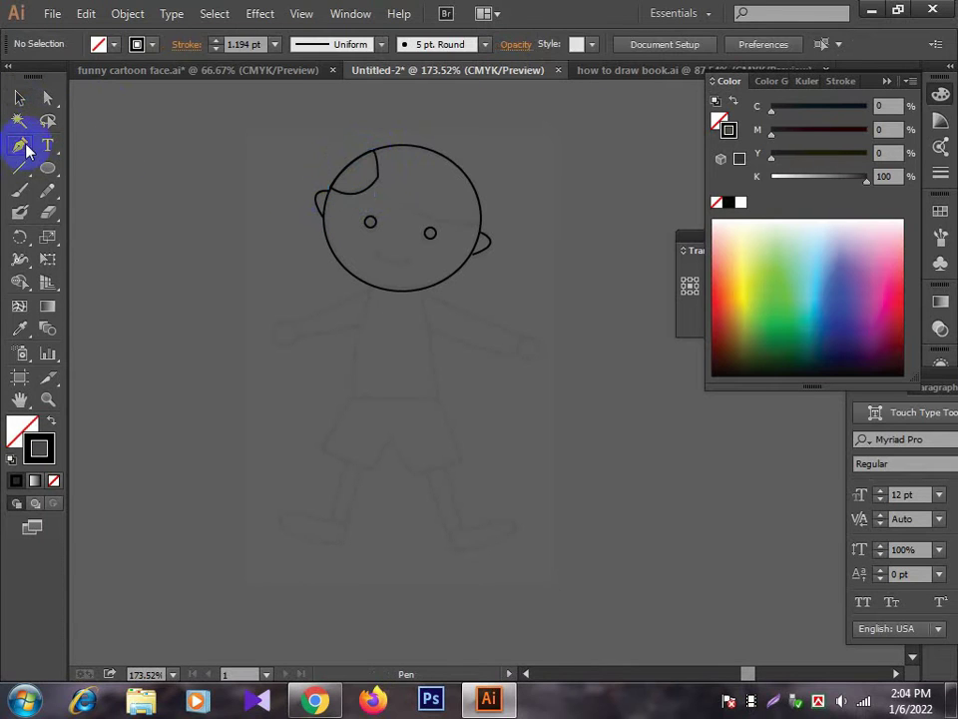
Step: Draw hair anchors from the head top sweeping out toward the right ear
left_click_drag(375, 151, 380, 186)
left_click_drag(473, 229, 552, 217)
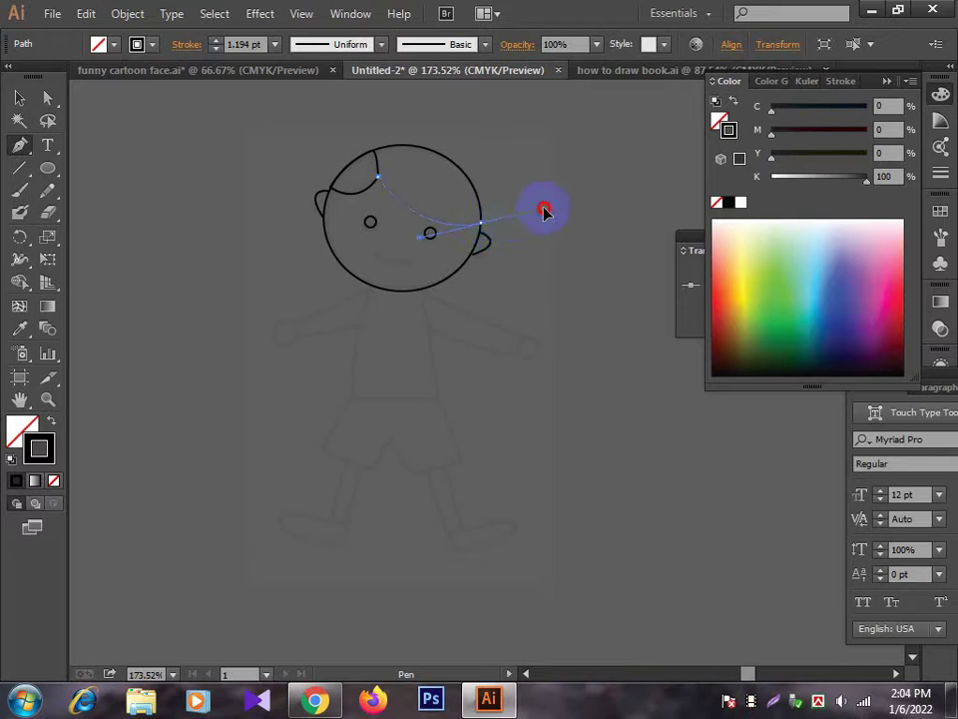
left_click(480, 223)
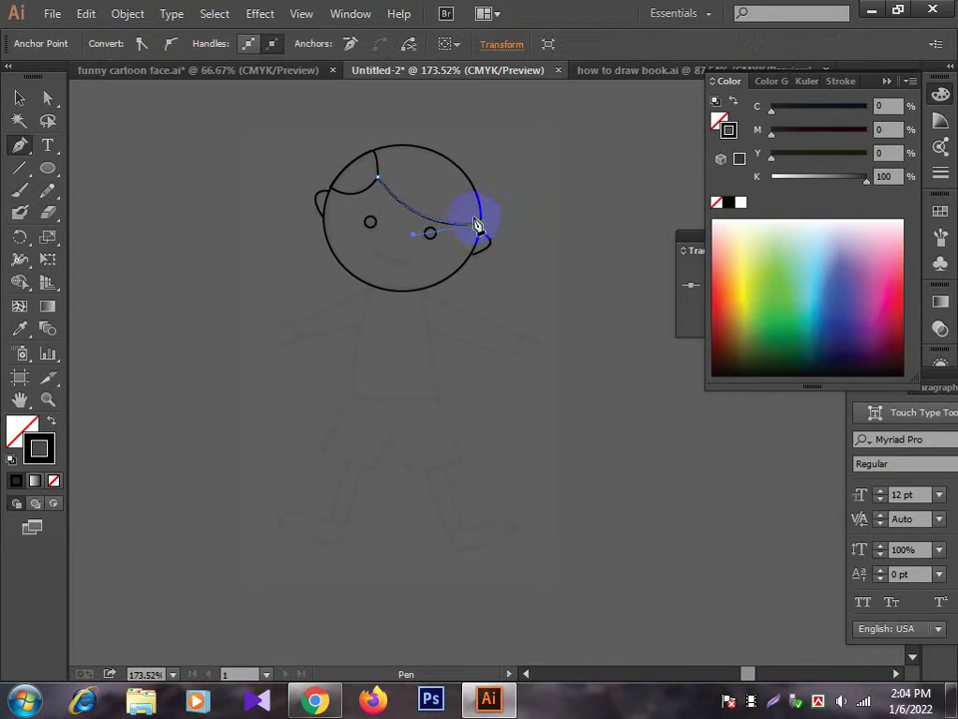
left_click_drag(420, 148, 365, 140)
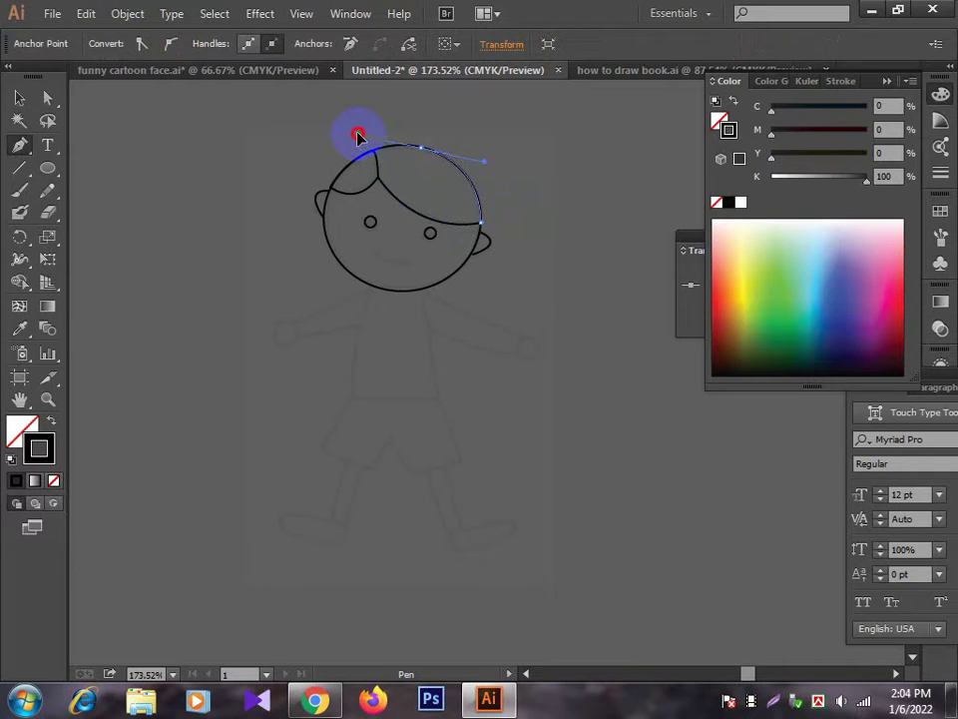
left_click(377, 176)
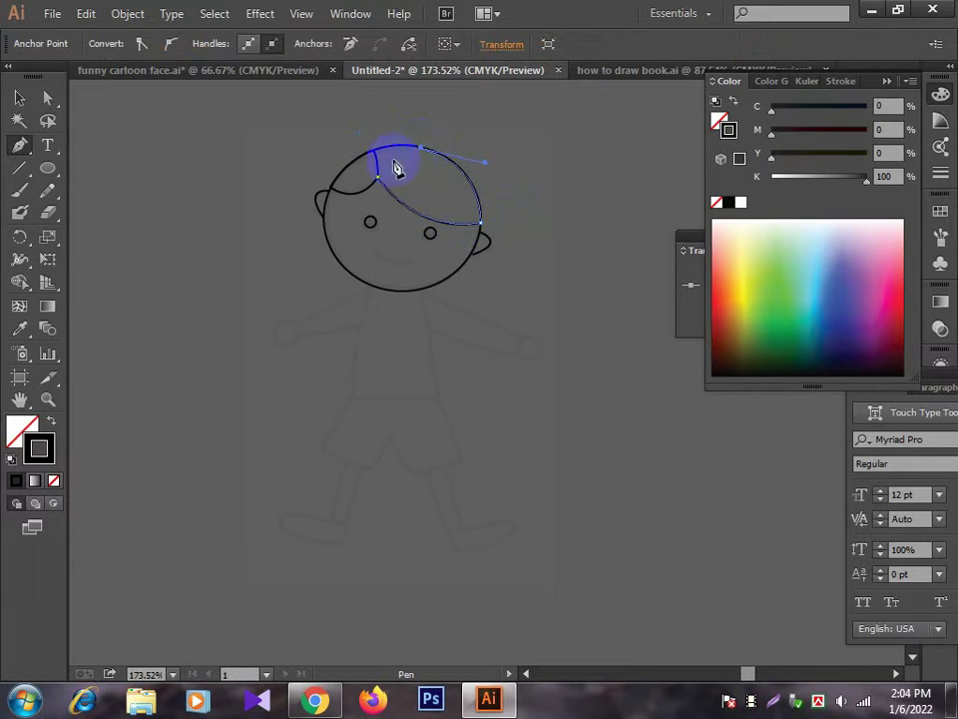
left_click_drag(379, 176, 388, 223)
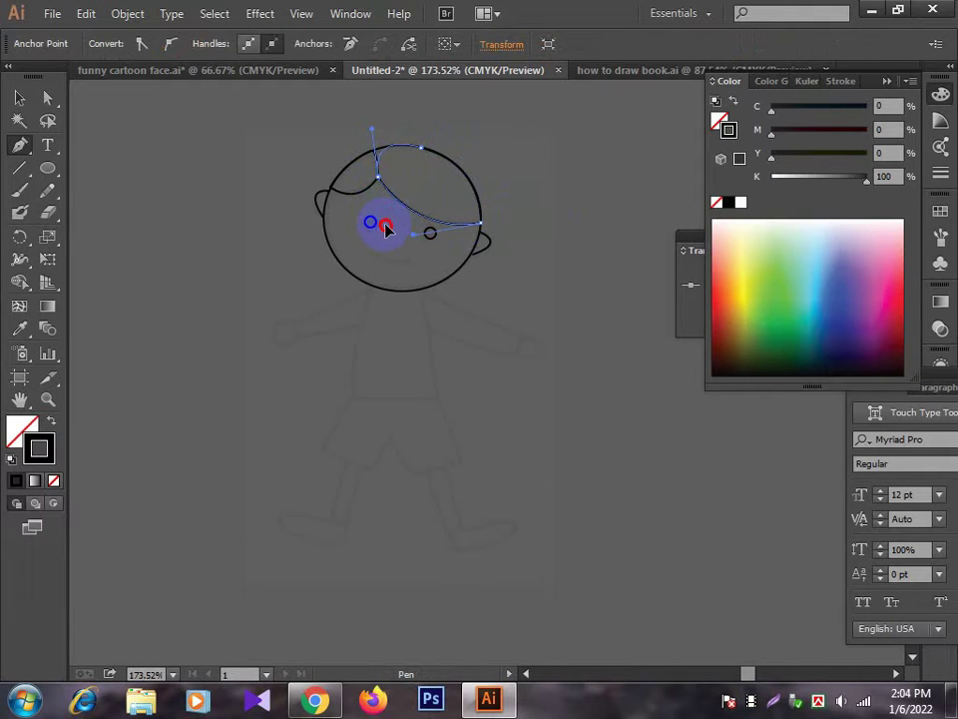
Step: Close the fringe outline at its start, refine its curves, and deselect
left_click_drag(388, 226, 390, 230)
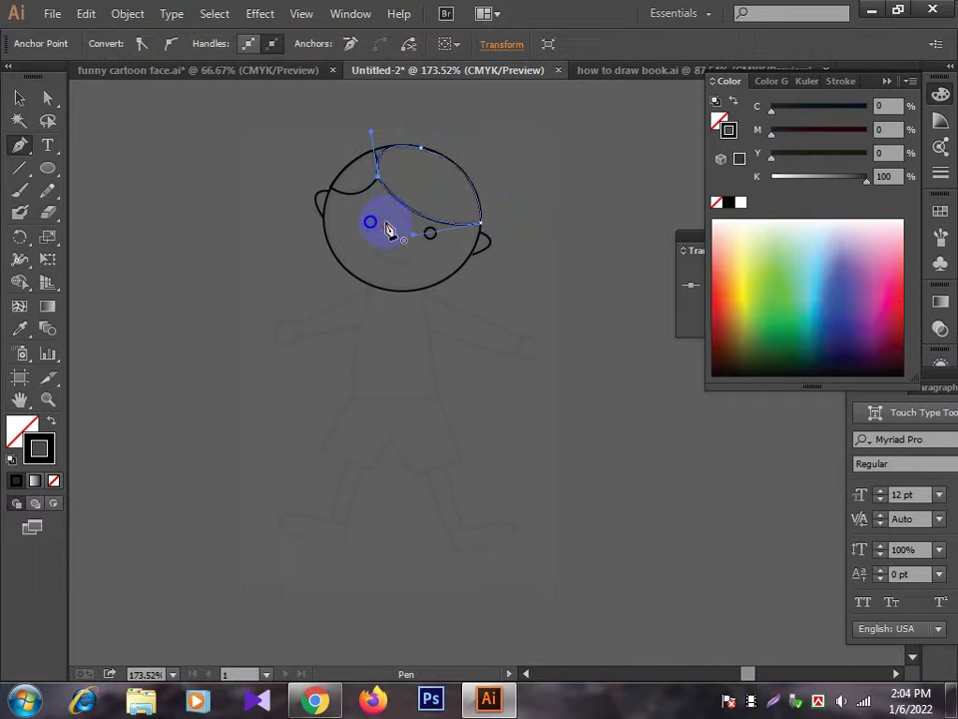
left_click_drag(407, 170, 391, 158)
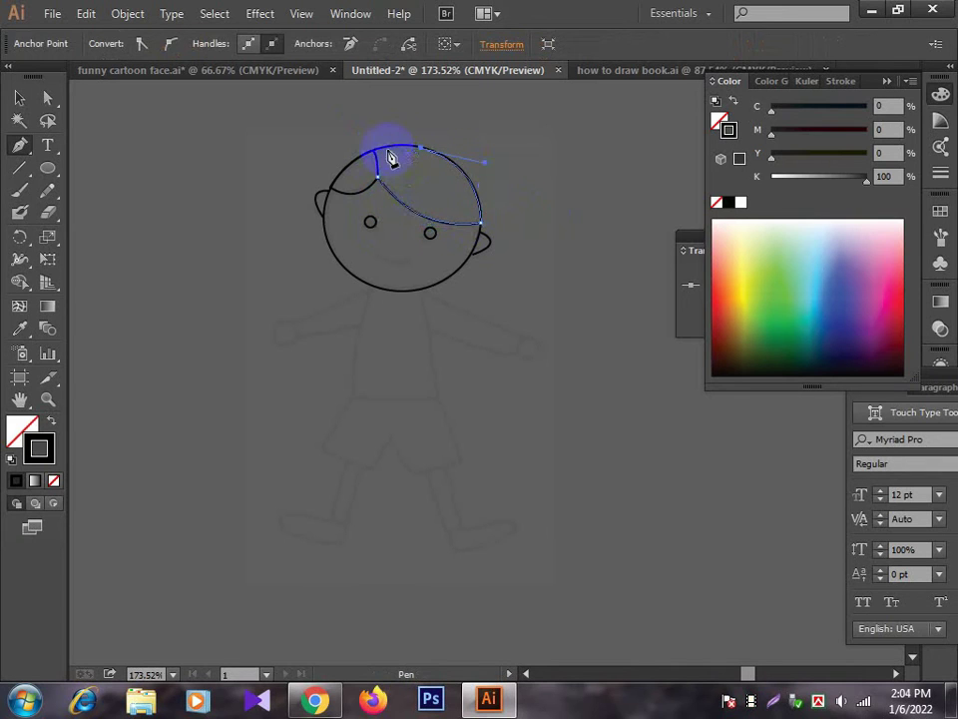
left_click(375, 153)
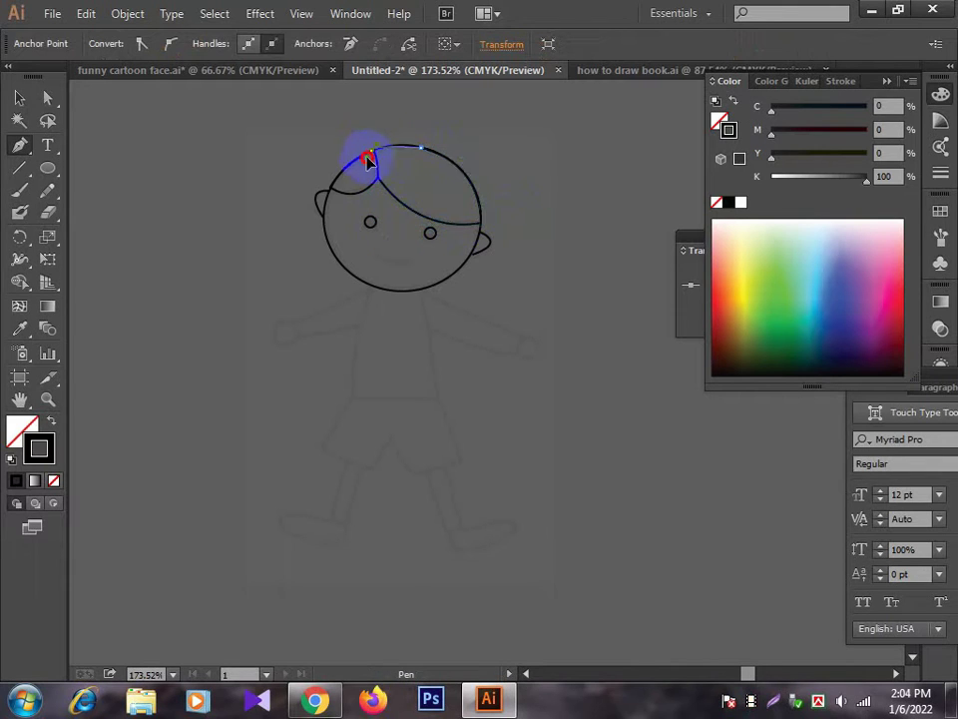
mouse_move(350, 165)
left_mouse_down()
mouse_move(370, 161)
mouse_move(380, 180)
left_mouse_up()
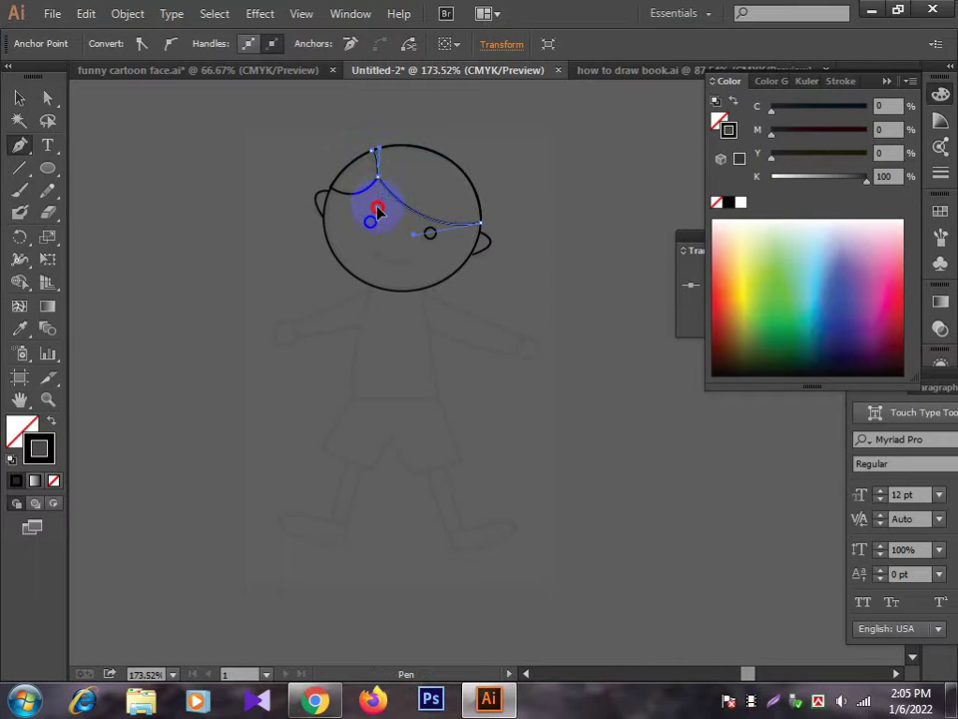
left_click_drag(379, 205, 392, 171)
left_click(18, 100)
left_click(133, 146)
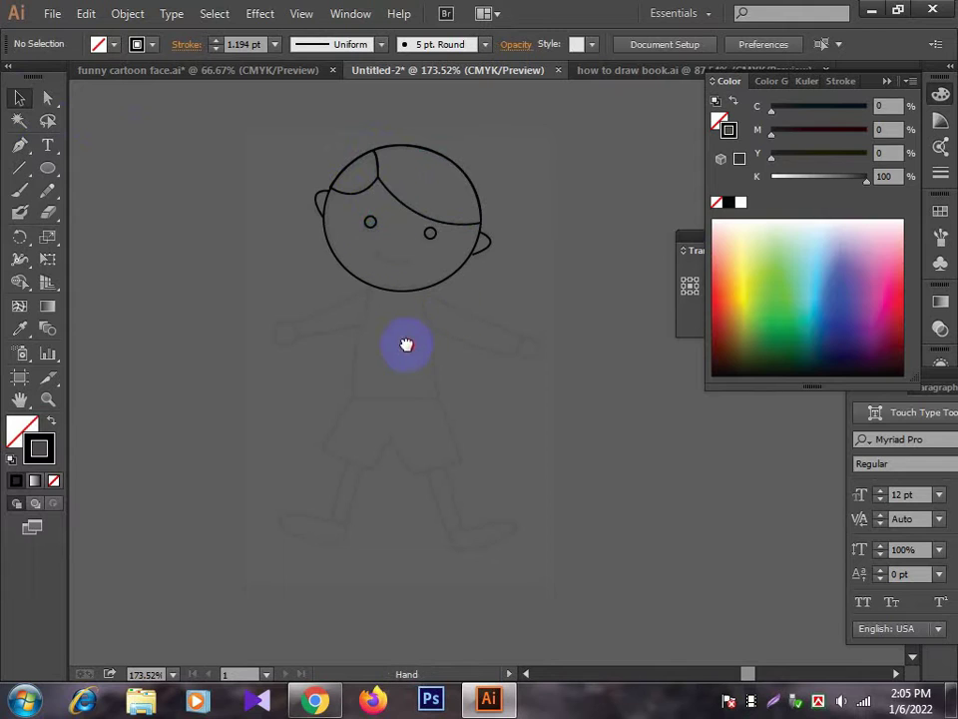
Step: Recentre the view and draw a curved smiling mouth across the face
left_click_drag(406, 346, 417, 334)
left_click(22, 150)
left_click(396, 241)
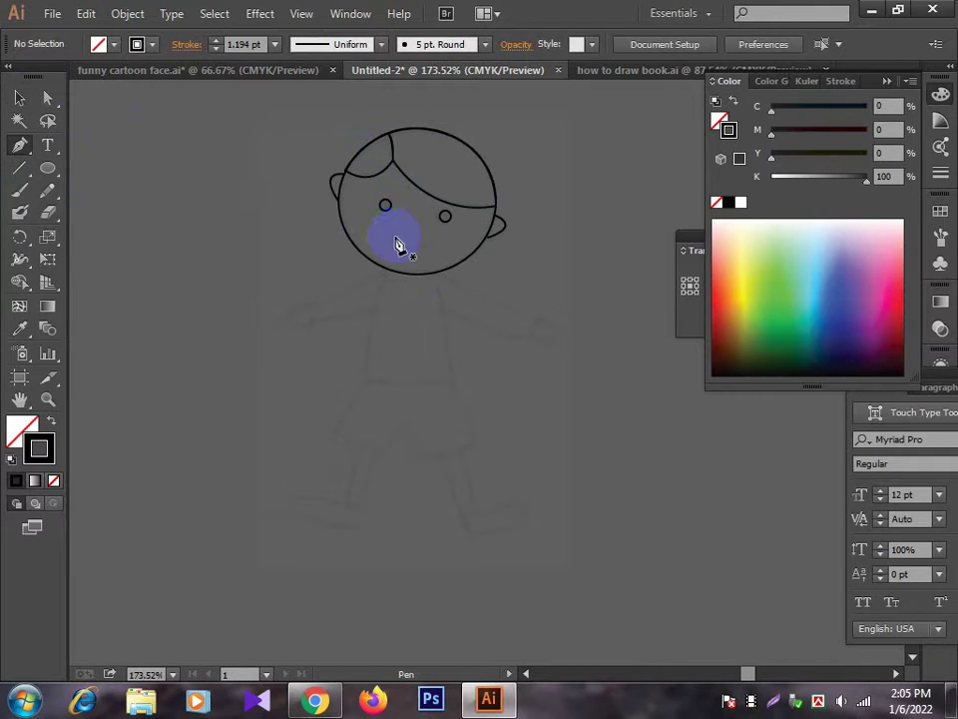
mouse_move(447, 242)
left_mouse_down()
mouse_move(471, 239)
mouse_move(456, 233)
mouse_move(433, 250)
left_mouse_up()
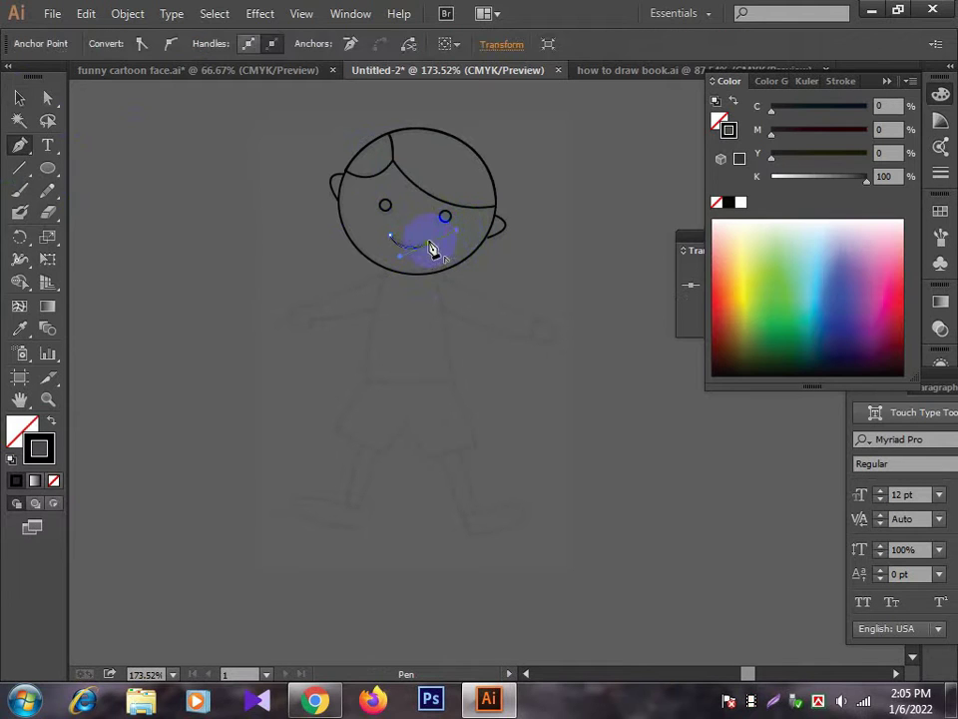
left_click(19, 98)
left_click(138, 140)
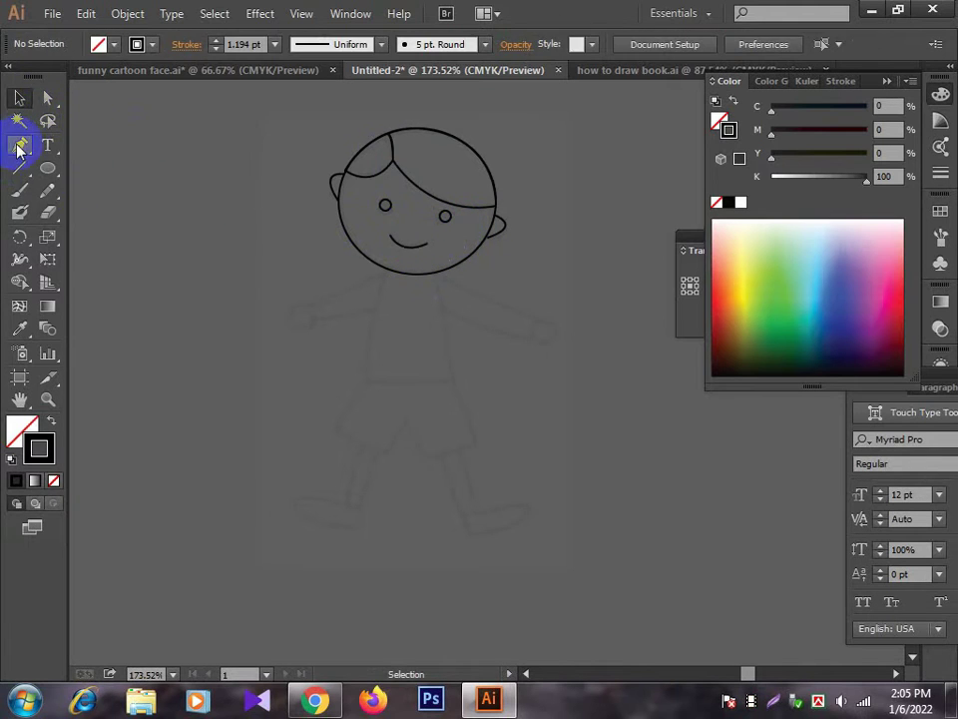
Step: Draw a closed angular left sleeve from the chin out to the lower left
left_click(19, 144)
left_click(385, 268)
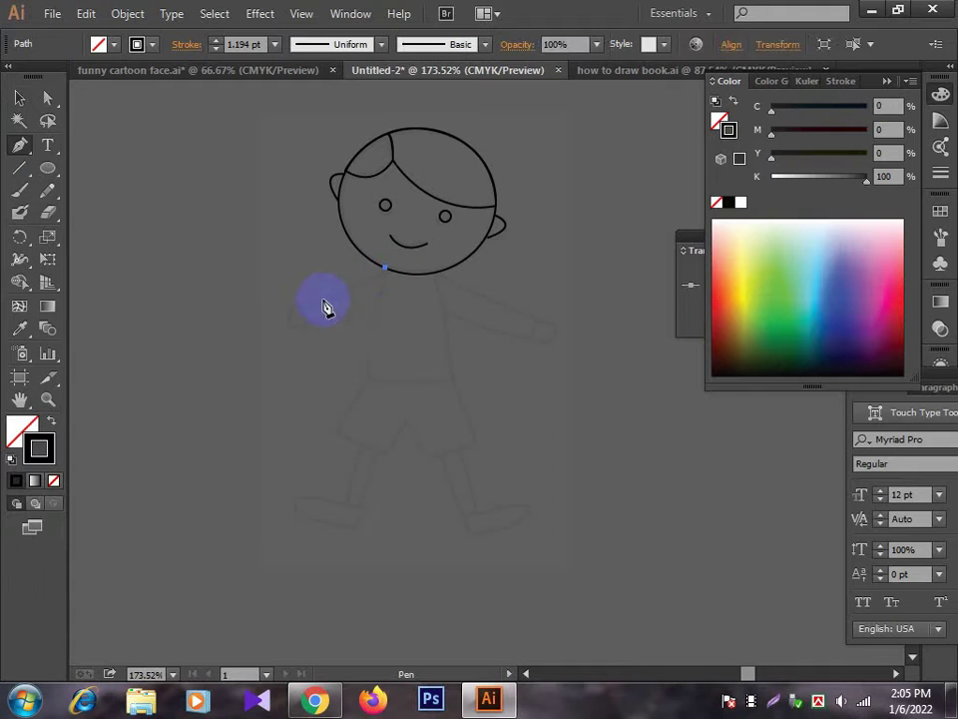
left_click_drag(312, 307, 291, 314)
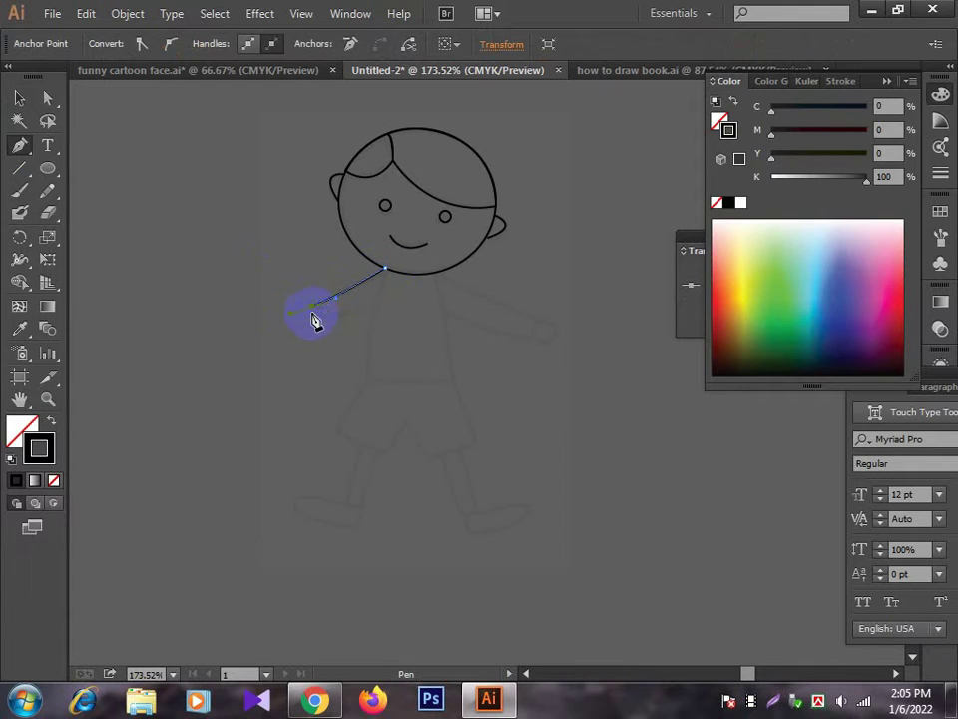
key("ctrl+z")
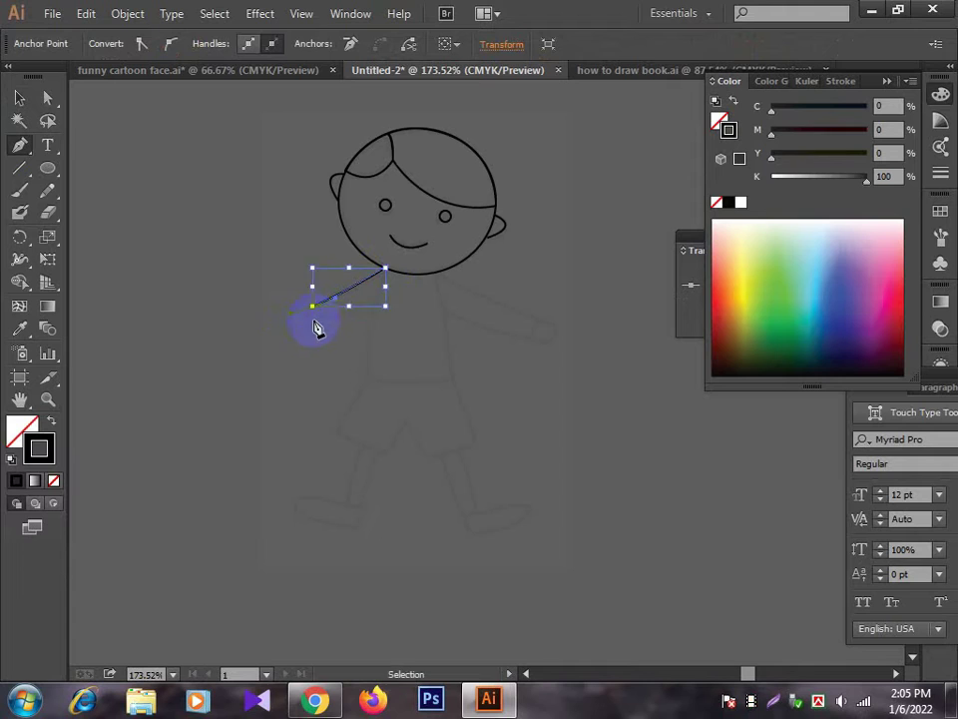
left_click(315, 321)
left_click(377, 315)
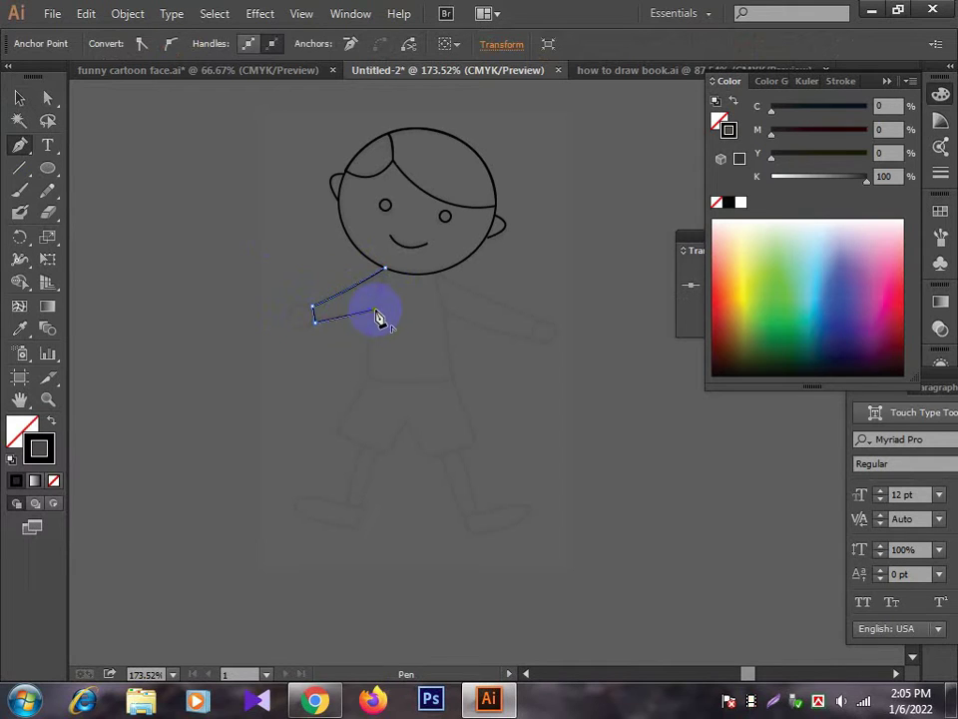
left_click(385, 270)
left_click(386, 271)
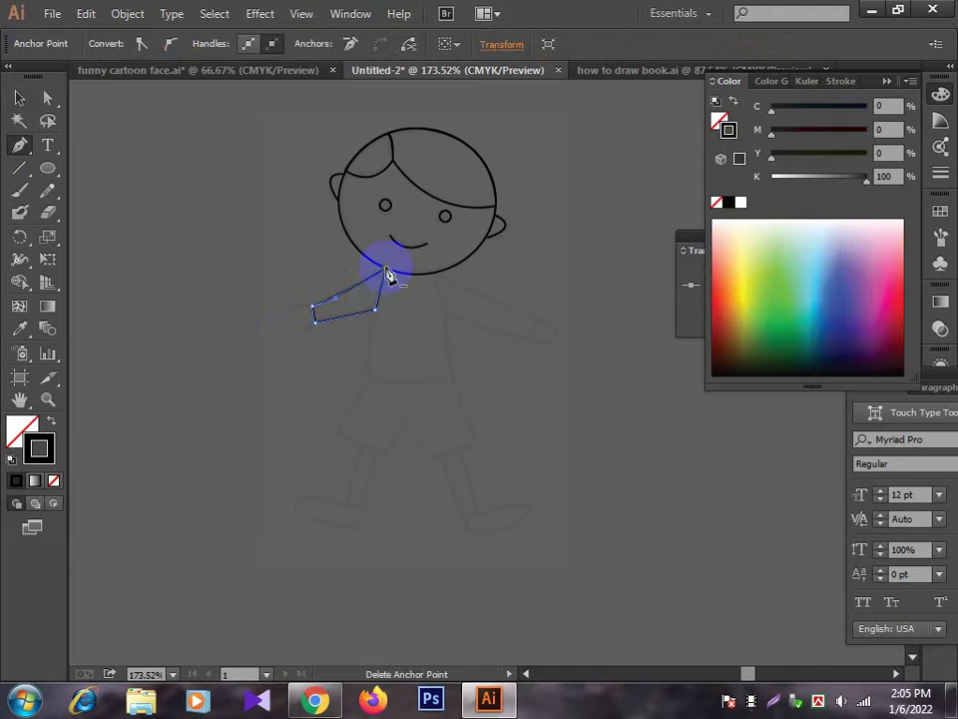
left_click(19, 98)
left_click(110, 175)
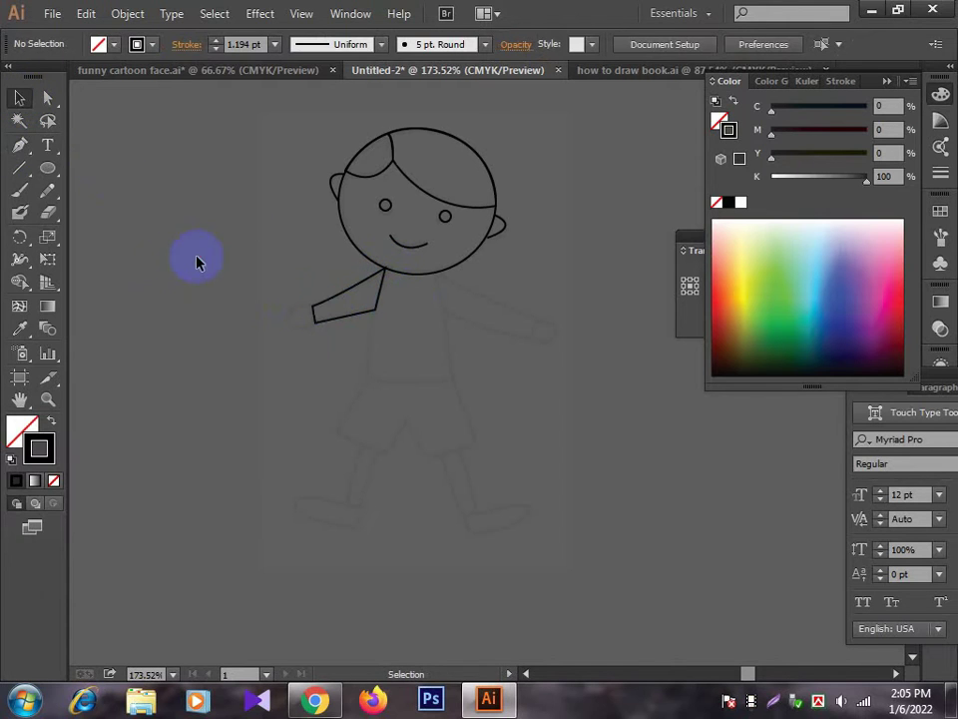
Step: Trace the shirt as a closed shape from chin to waist, across, and back up with a curved neckline
left_click(19, 145)
left_click(386, 273)
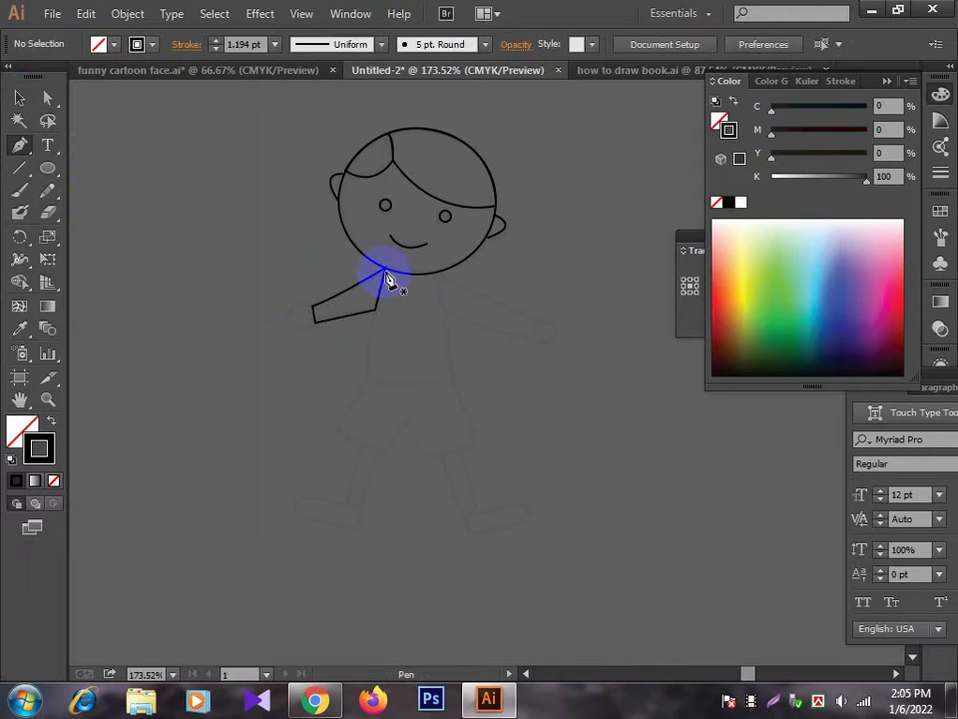
mouse_move(372, 377)
left_mouse_down()
mouse_move(384, 415)
mouse_move(385, 405)
left_mouse_up()
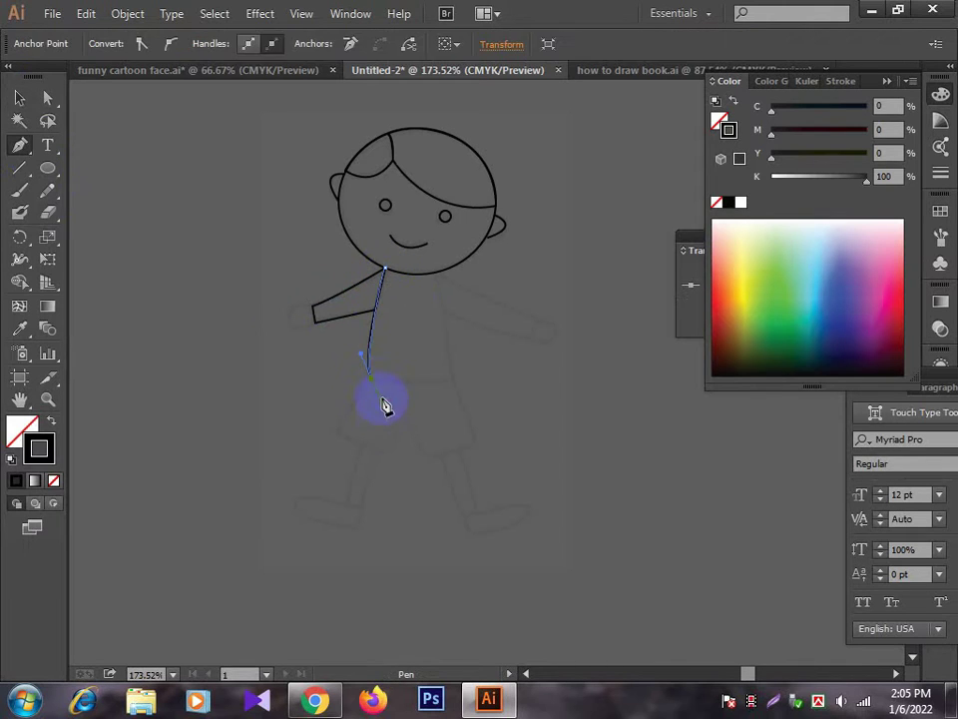
left_click(370, 380)
left_click_drag(452, 378, 447, 327)
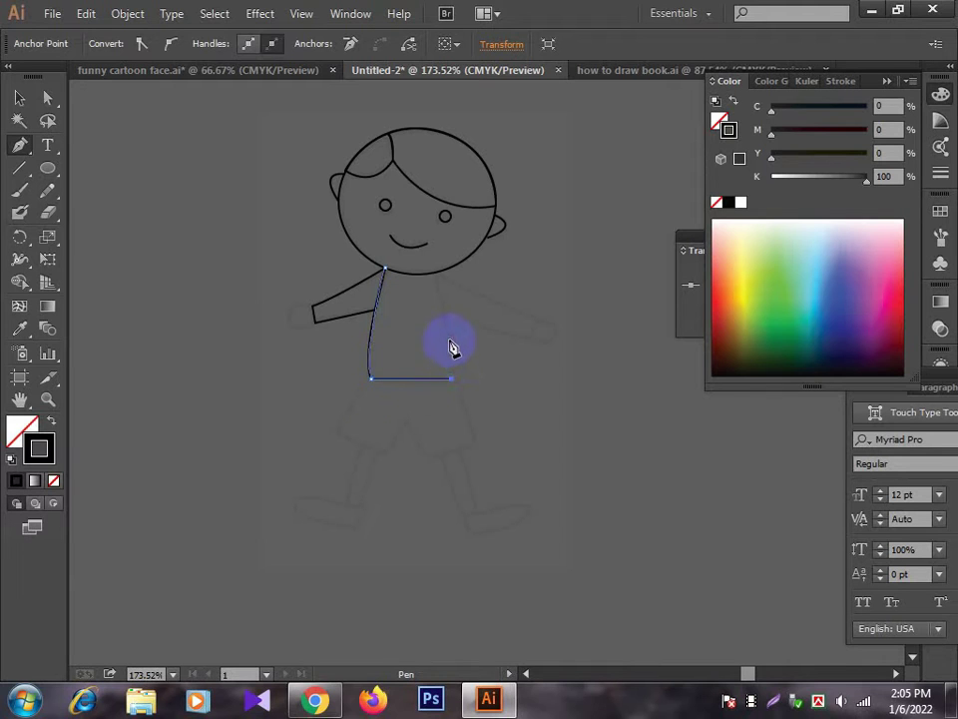
left_click(431, 272)
left_click(387, 272)
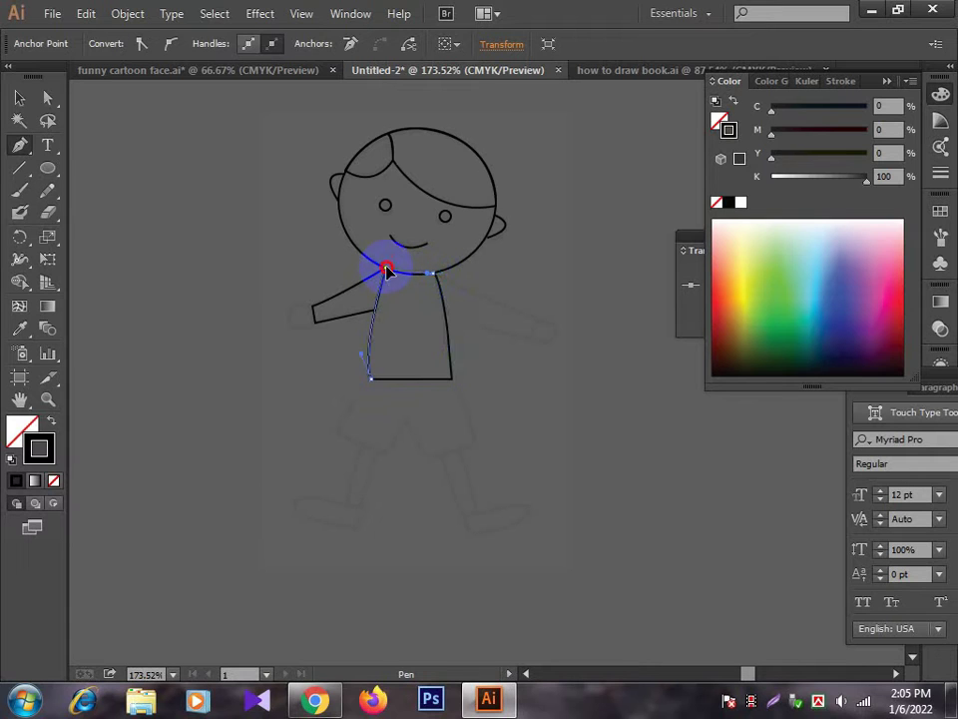
mouse_move(376, 266)
left_mouse_down()
mouse_move(367, 261)
mouse_move(386, 273)
left_mouse_up()
left_click(19, 97)
left_click(141, 190)
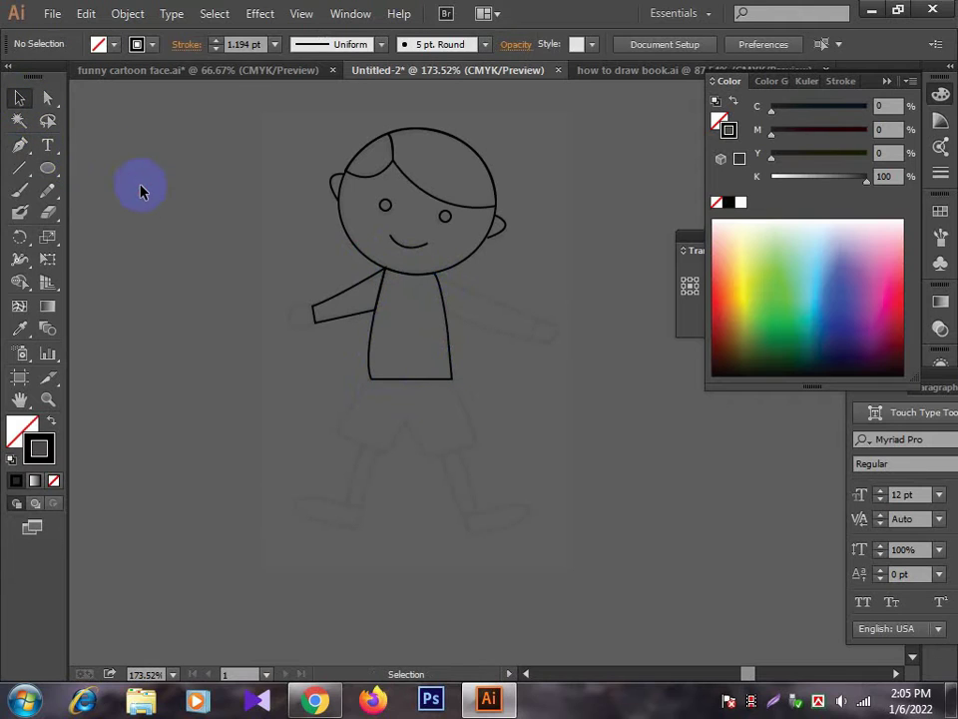
Step: Draw a curved hand outline extending beyond the end of the left sleeve
left_click(19, 144)
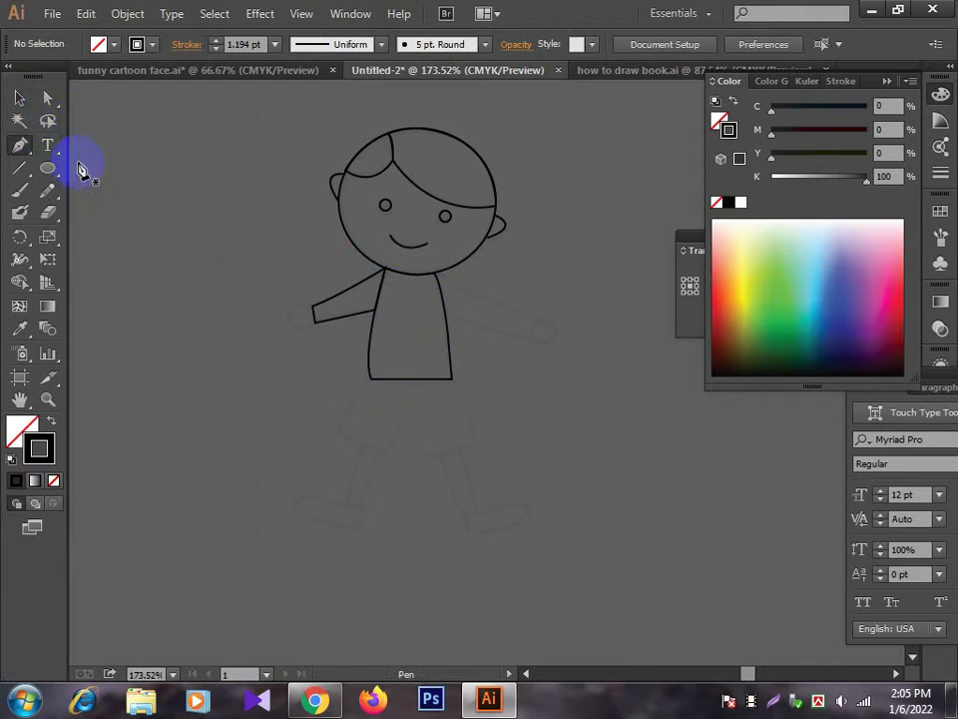
left_click(313, 309)
left_click(314, 321)
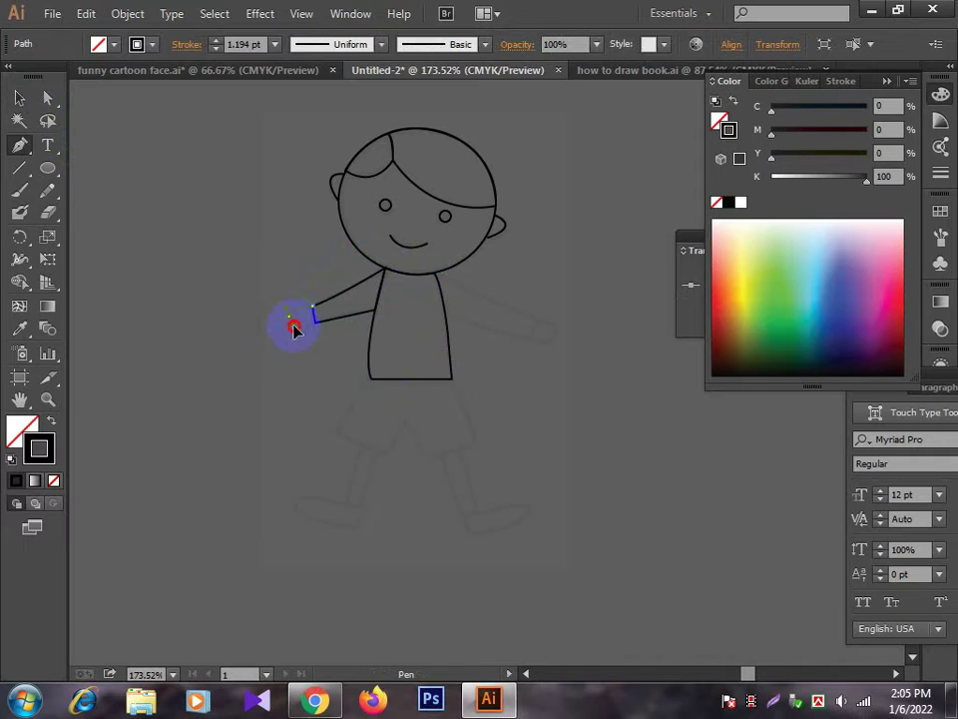
left_click_drag(298, 333, 317, 327)
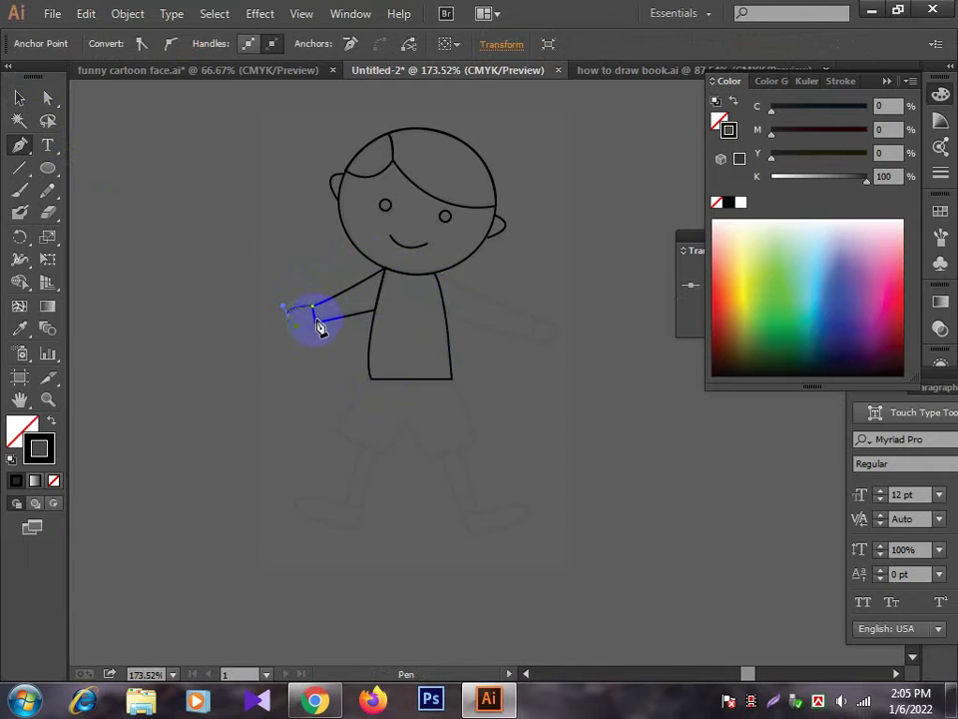
left_click(336, 305)
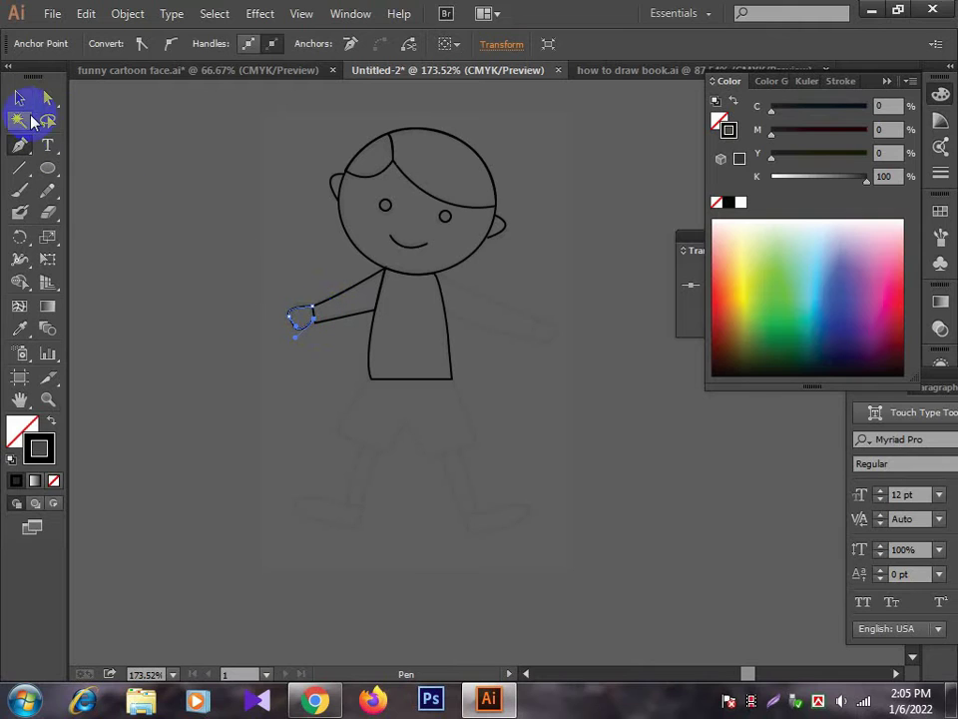
left_click(19, 98)
left_click(248, 361)
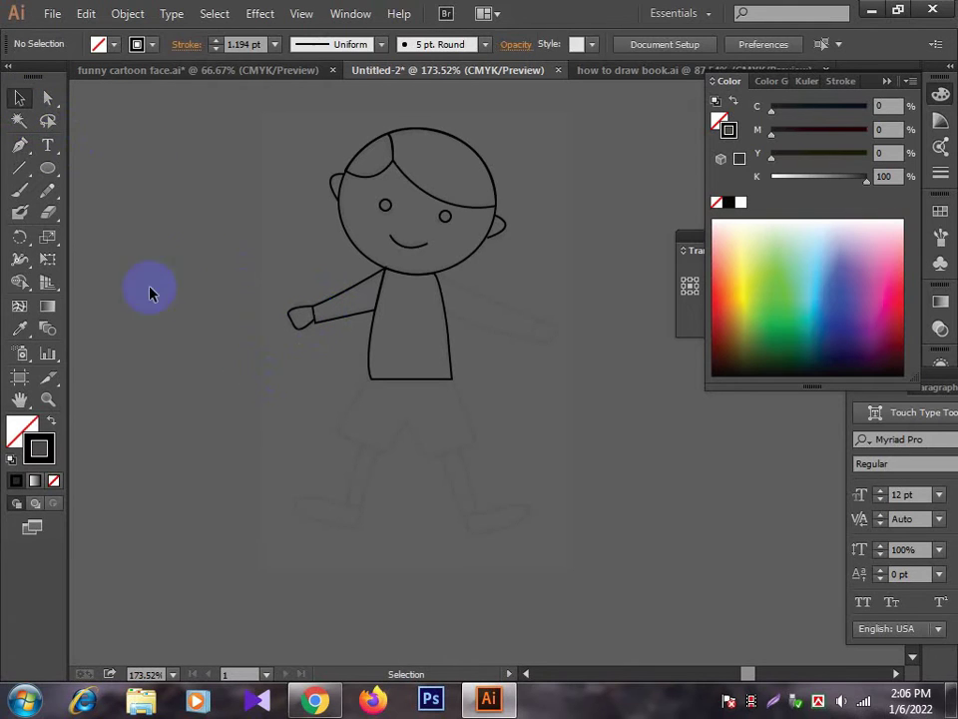
Step: Close the hand against the sleeve, then zoom out to 200% and recentre the figure
left_click(19, 145)
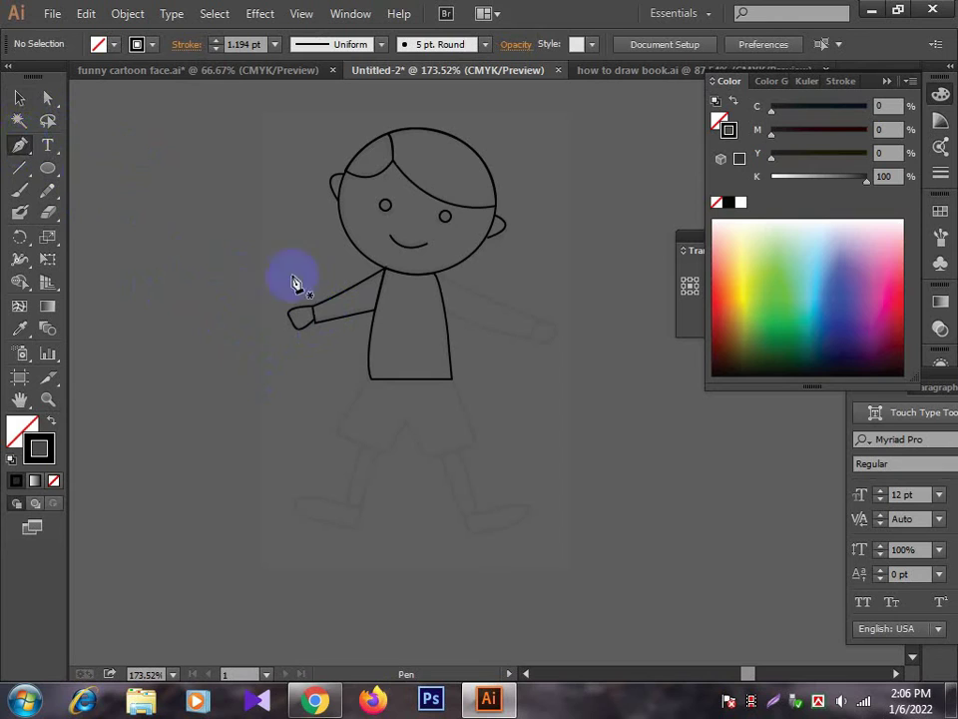
left_click_drag(194, 243, 508, 412)
left_click(399, 355)
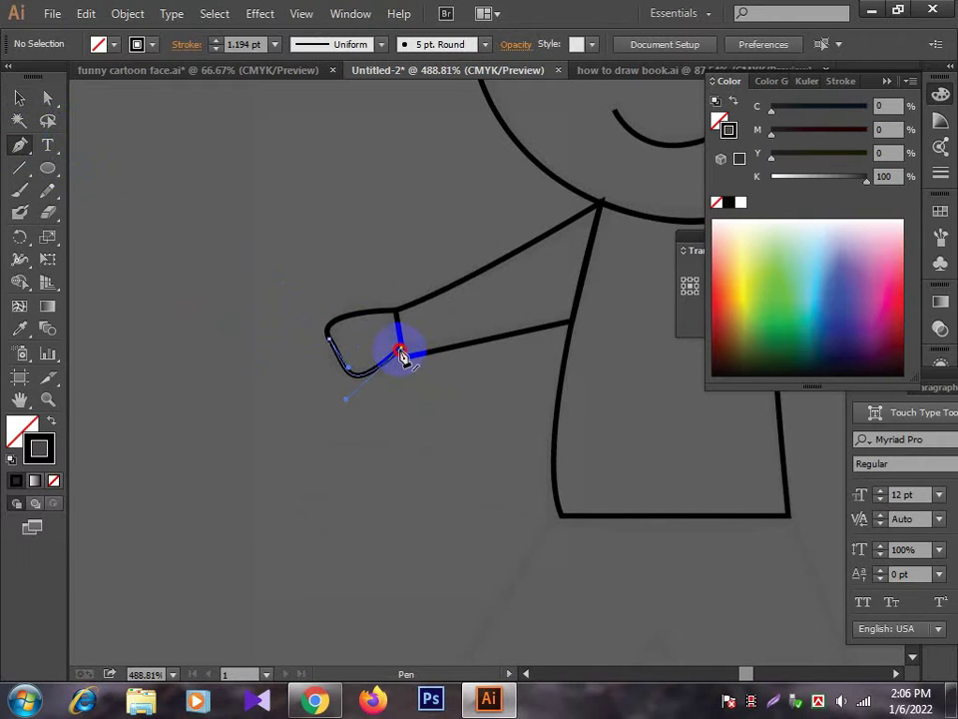
left_click(397, 312)
left_click(19, 96)
left_click(160, 199)
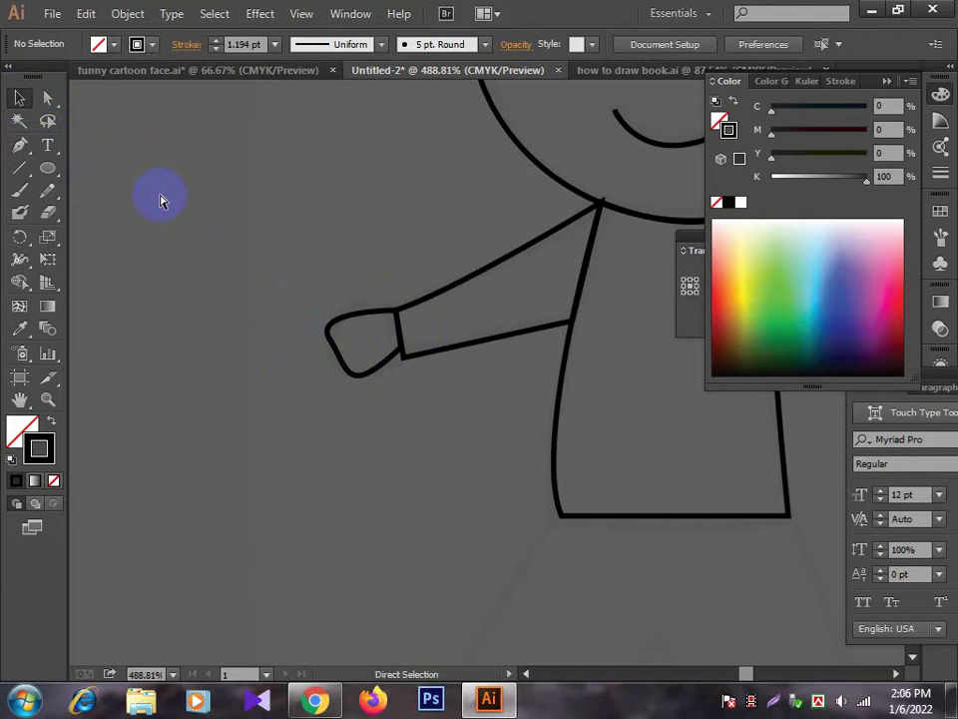
key("ctrl+minus")
key("ctrl+minus")
key("ctrl+minus")
left_click_drag(560, 450, 402, 445)
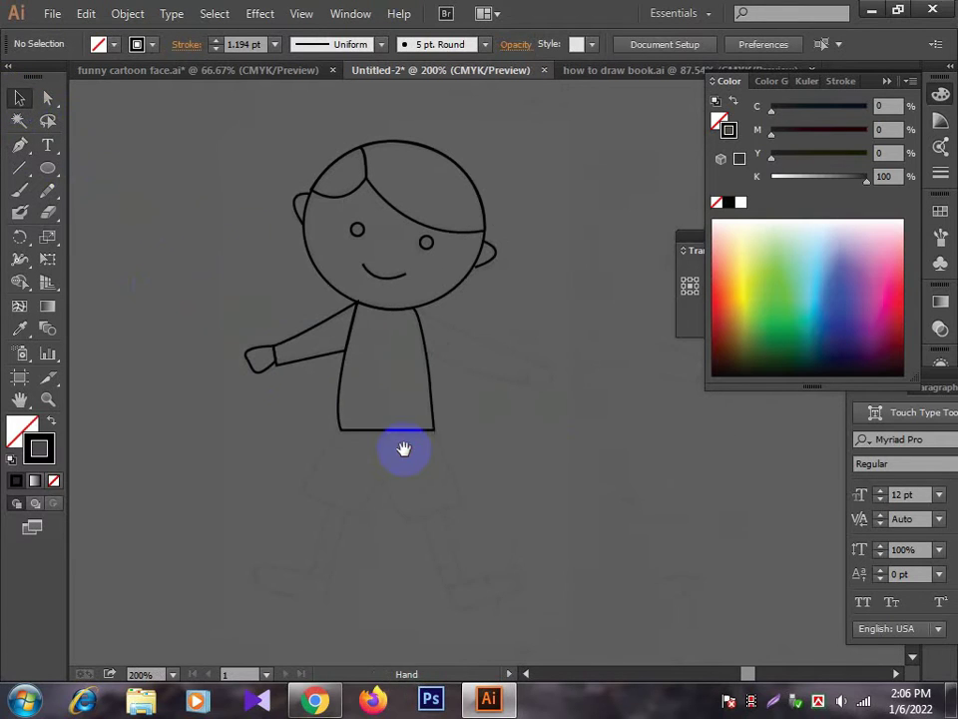
Step: Draw a closed right arm from the shoulder down-right with a curved end
left_click(19, 145)
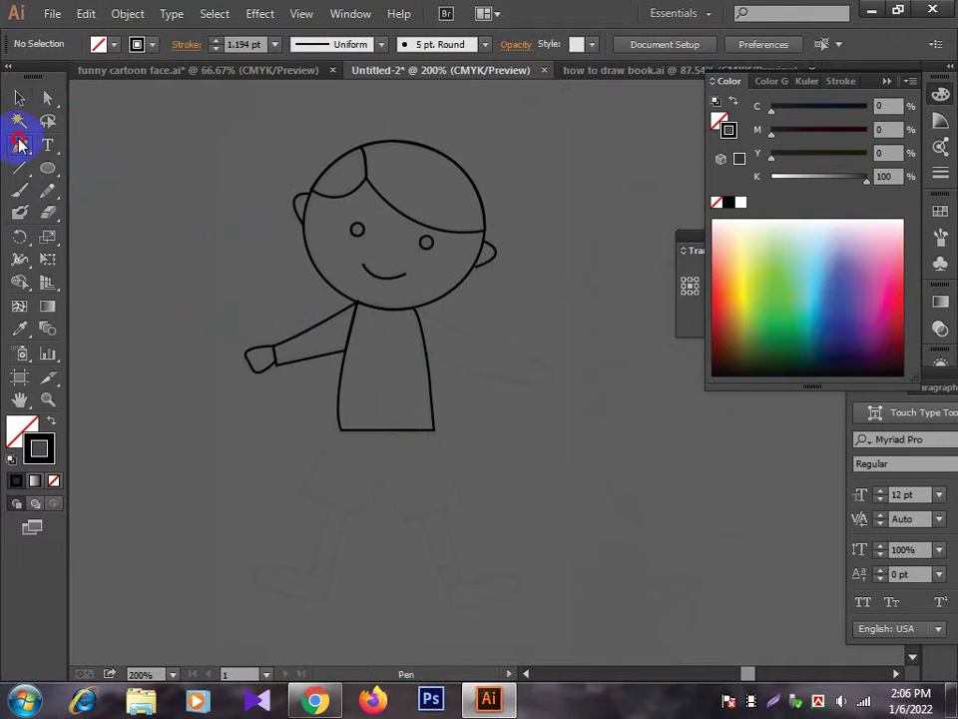
left_click(416, 312)
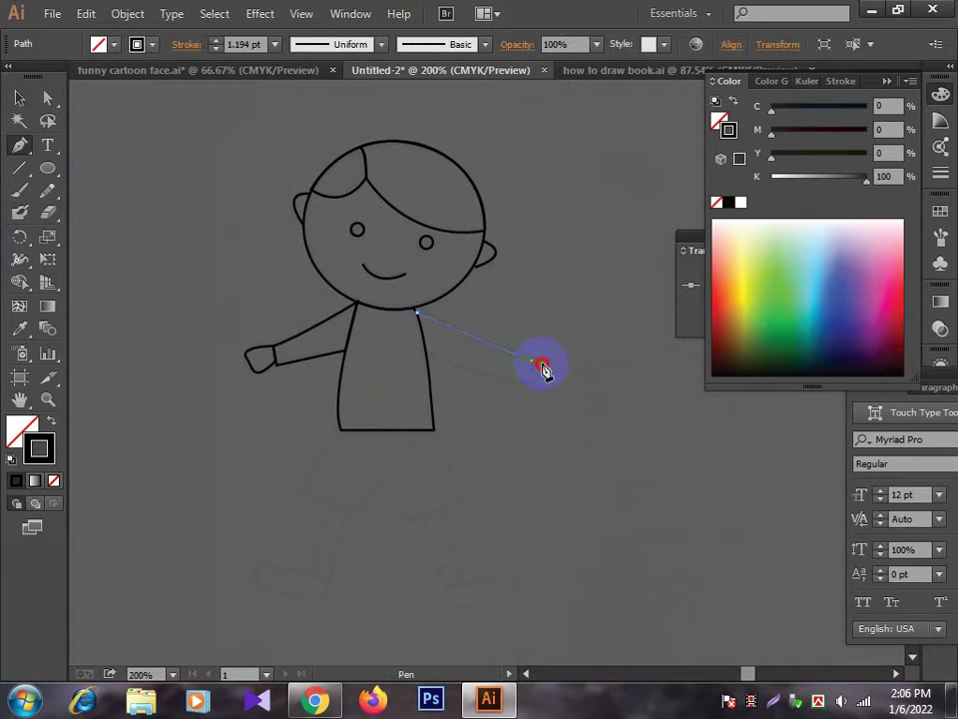
left_click_drag(537, 362, 521, 383)
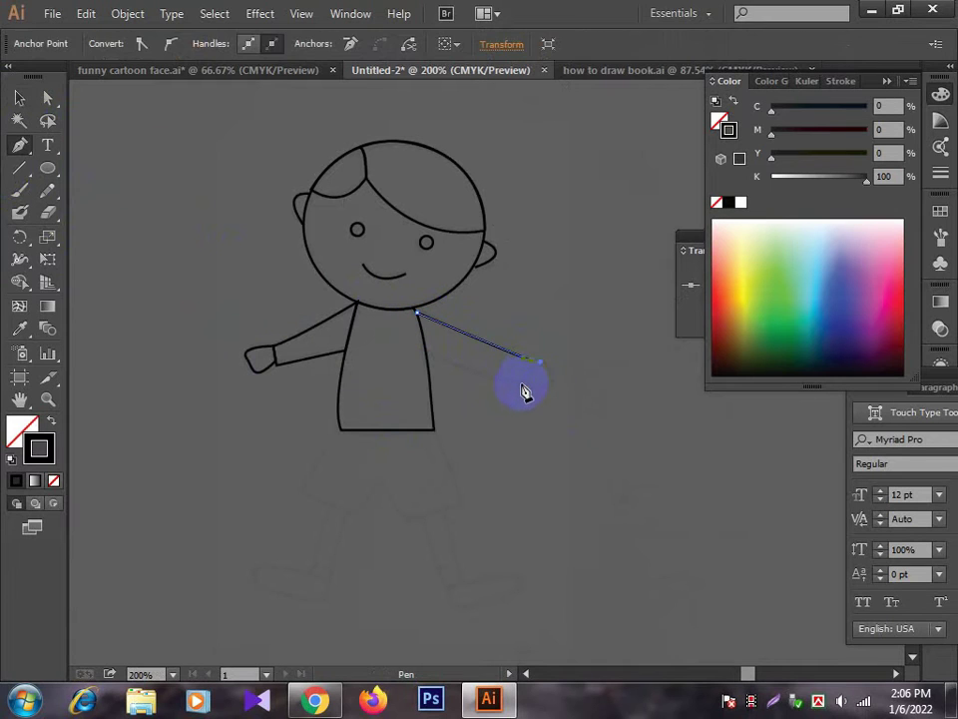
left_click(421, 342)
left_click_drag(421, 342, 436, 368)
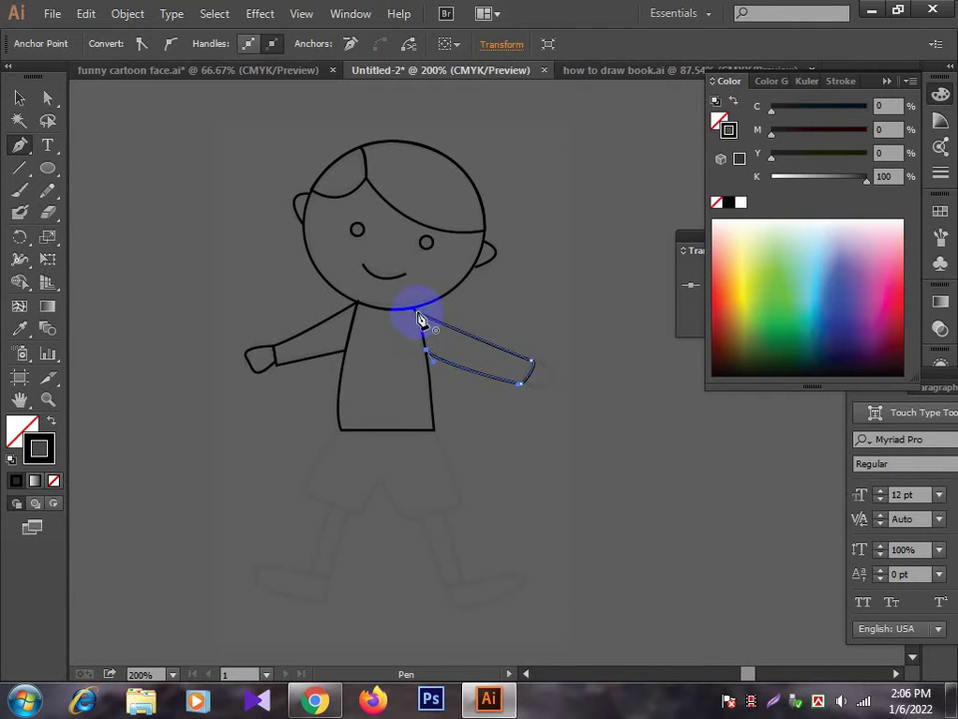
left_click(418, 315)
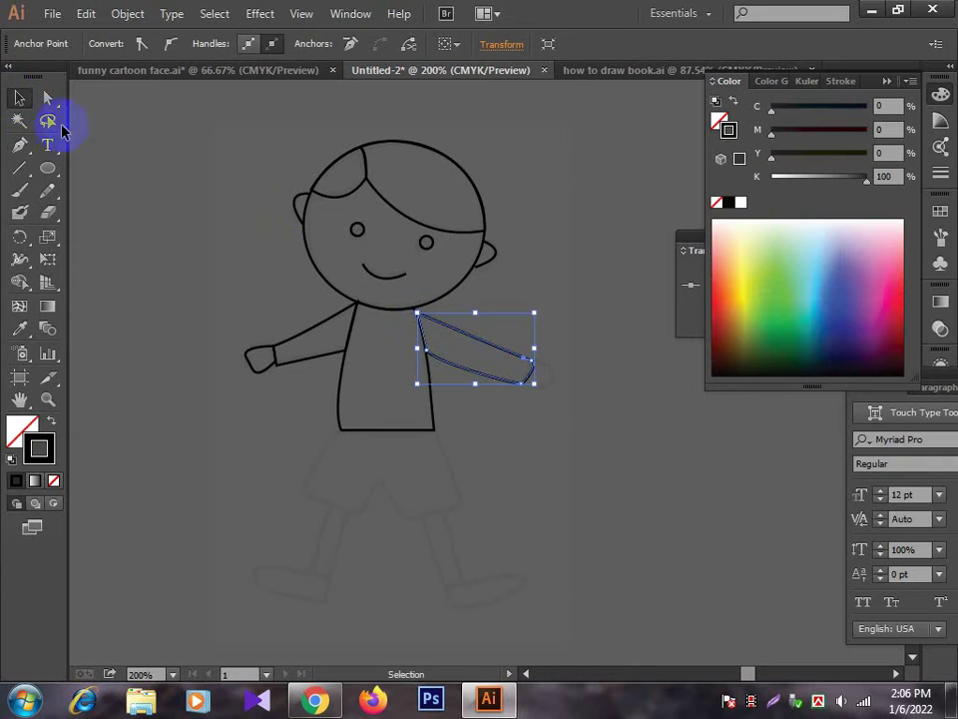
left_click(64, 128, "ctrl")
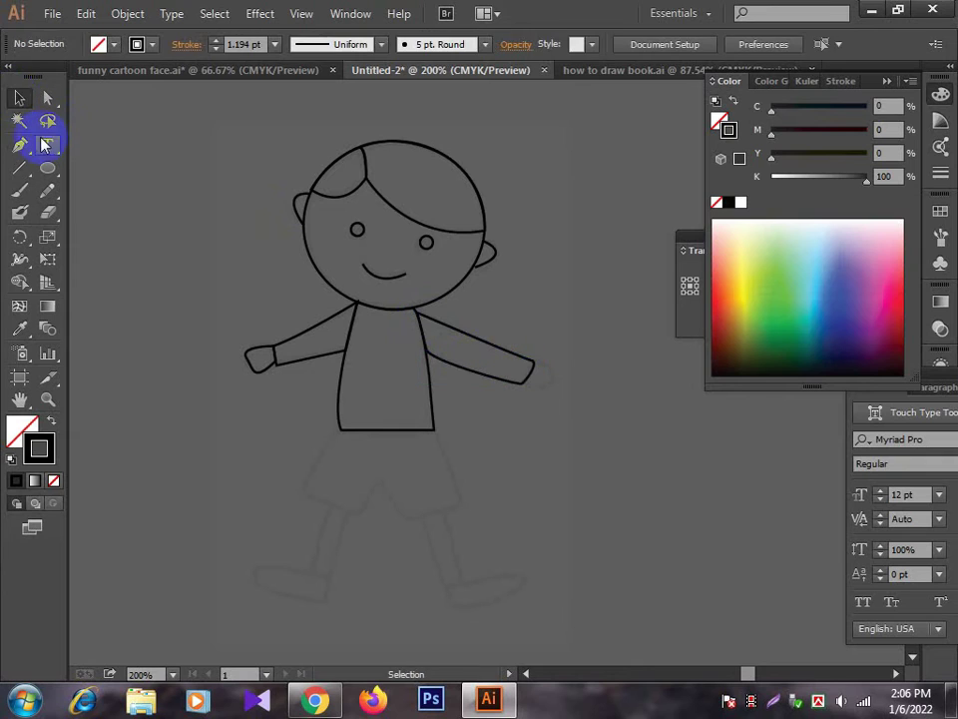
Step: Add a small hand shape at the right arm's end
left_click(532, 367)
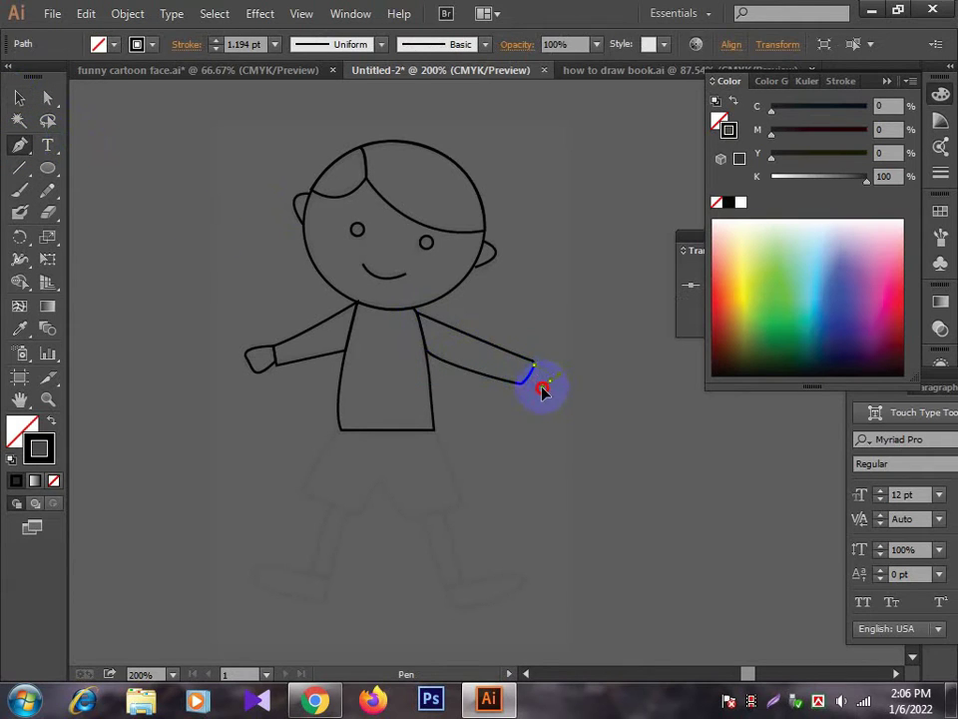
left_click(532, 387)
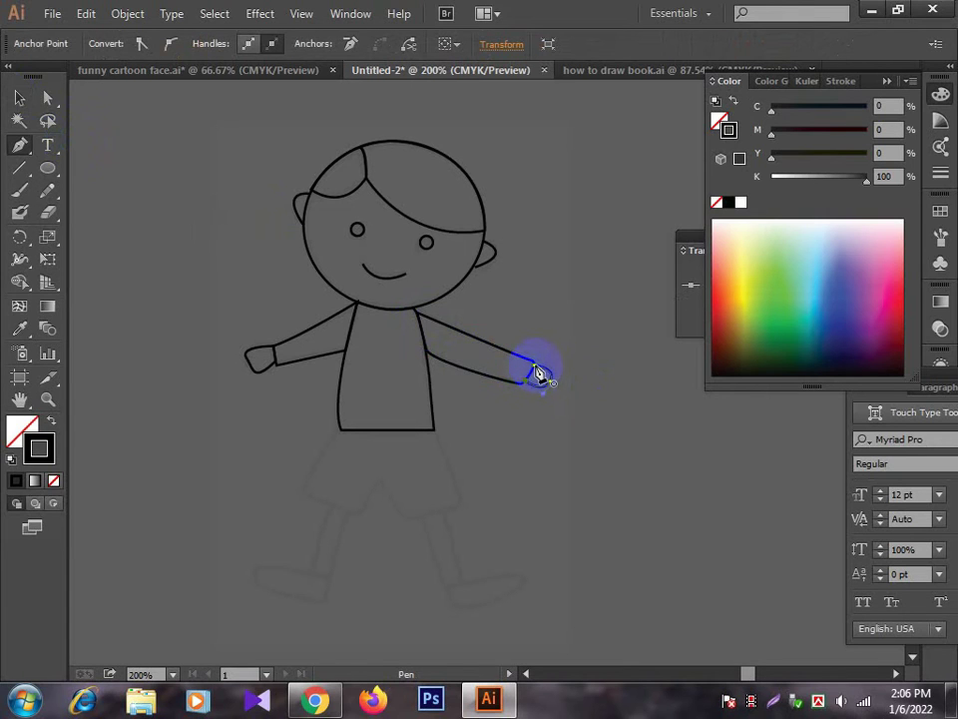
left_click(19, 98)
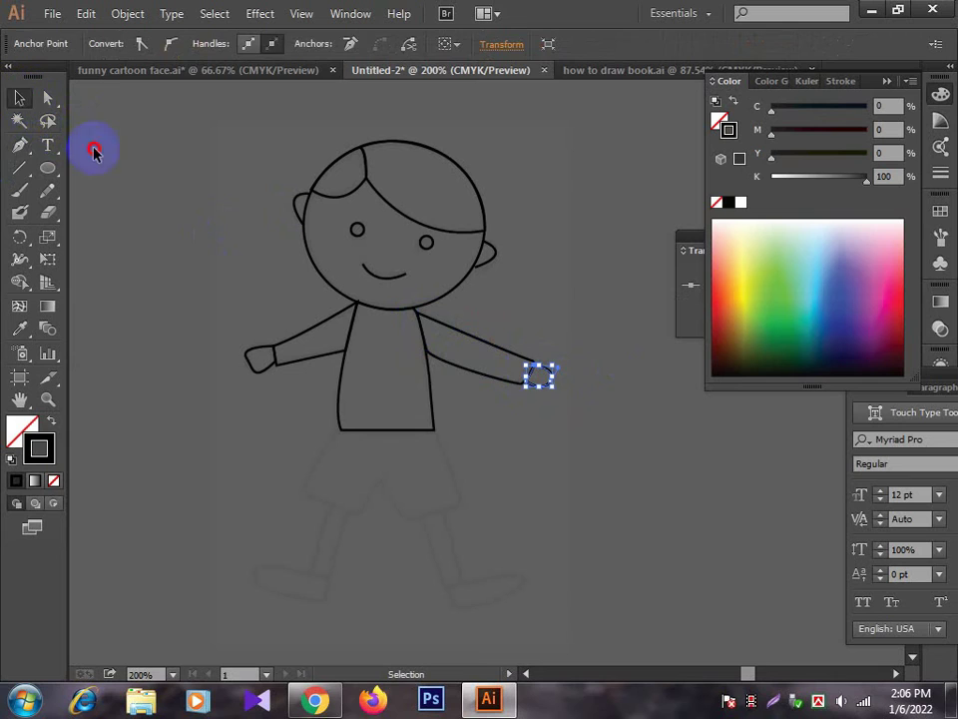
Step: Pan up and draw closed shorts with a notch between the legs below the shirt
left_click(93, 150)
left_click(19, 148)
left_click_drag(174, 402, 211, 342)
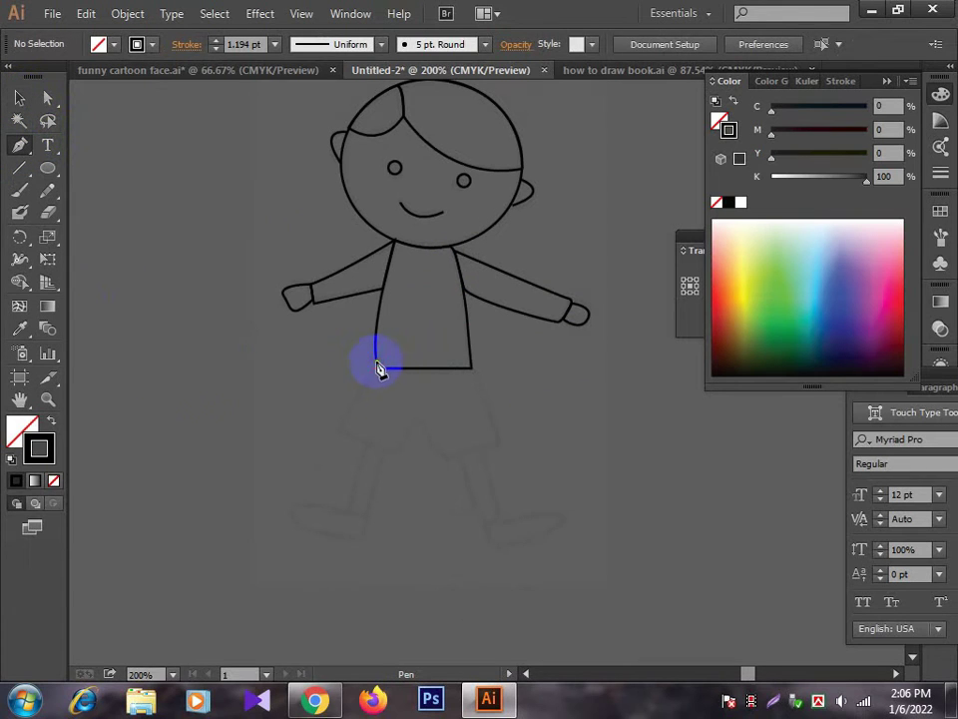
left_click(378, 364)
left_click(340, 431)
left_click(390, 452)
left_click(447, 458)
left_click(500, 444)
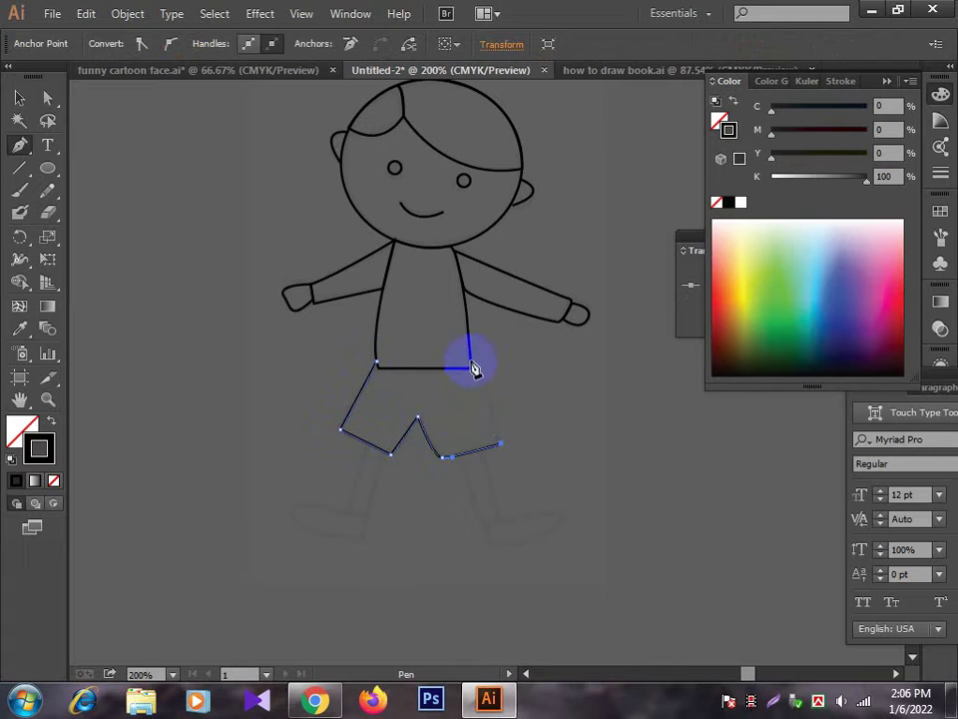
left_click(471, 365)
left_click(19, 98)
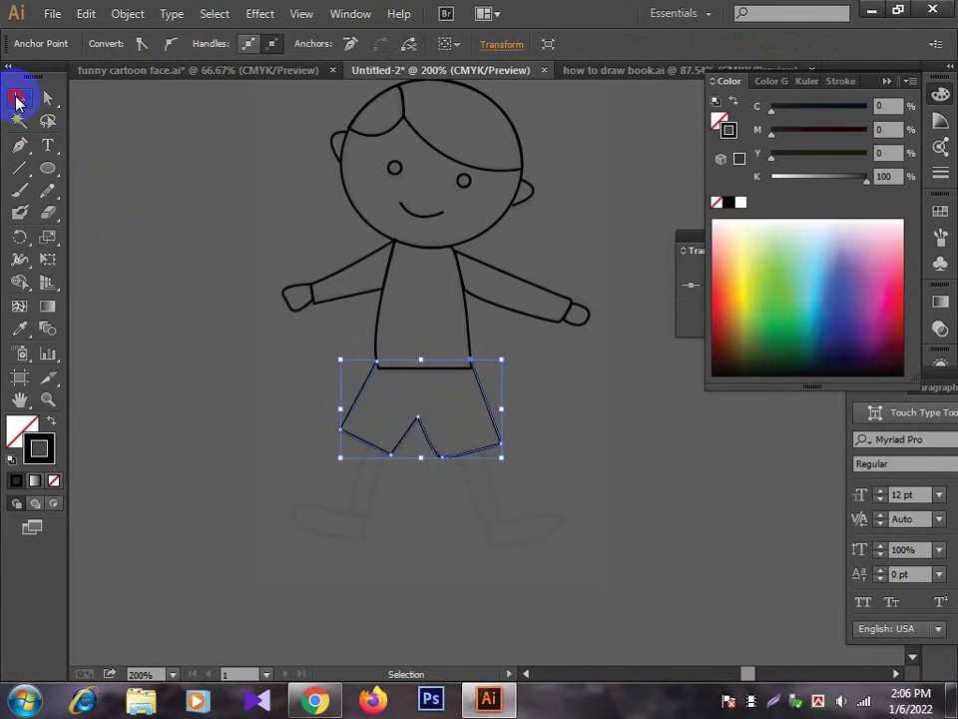
Step: Select the shorts shape to check it, then deselect
left_click(19, 145)
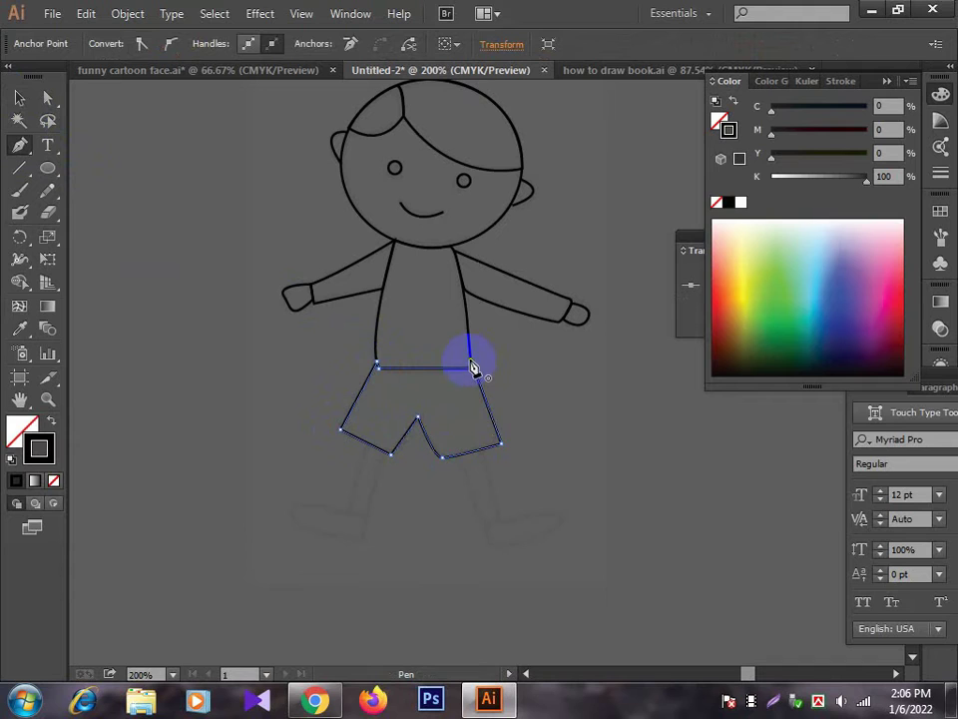
left_click(19, 97)
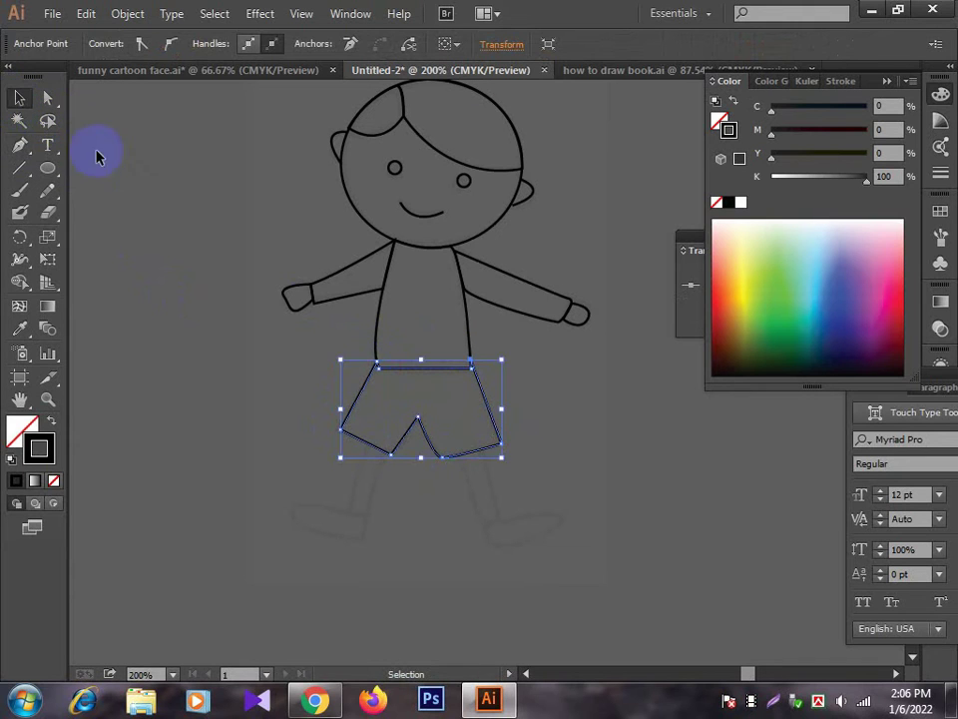
left_click(154, 218)
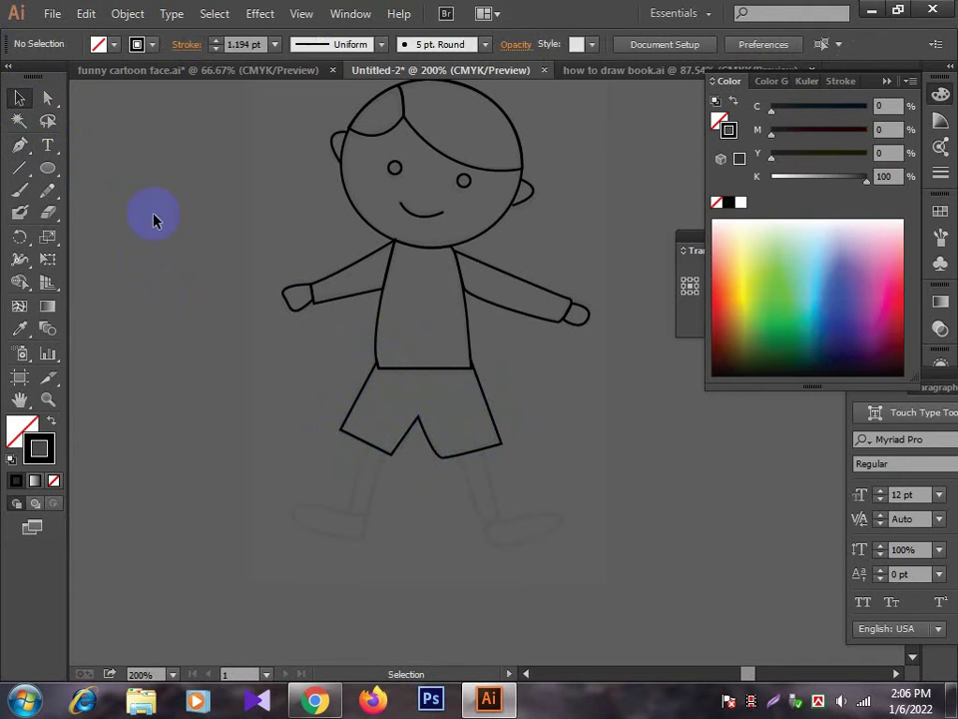
left_click(353, 420)
left_click(289, 331)
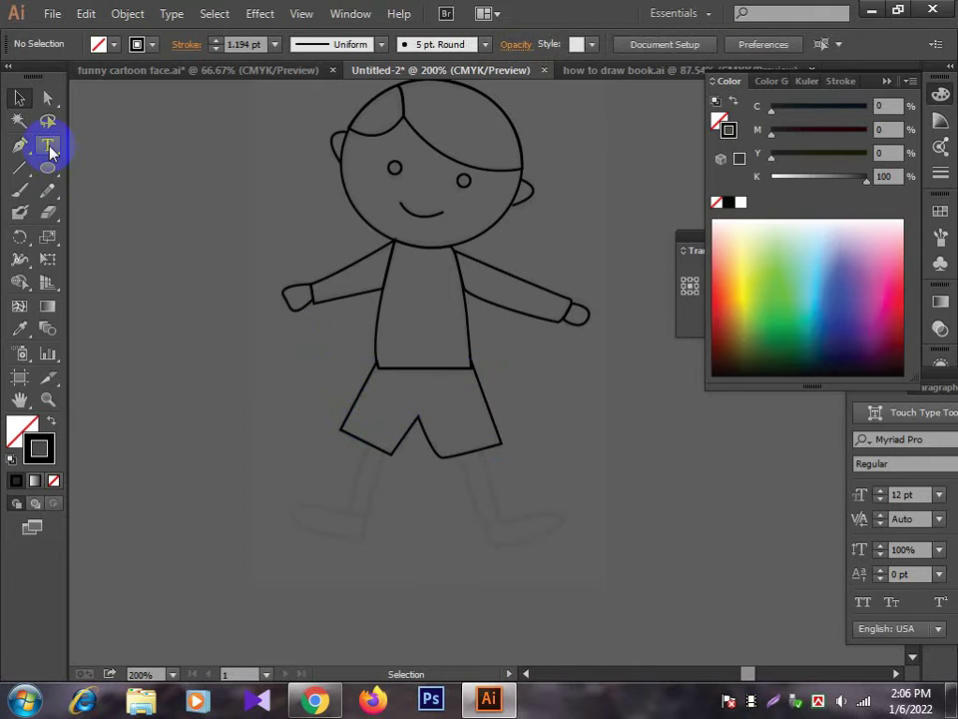
Step: Draw the left leg from the shorts' hem down to a rounded oval foot
left_click(19, 145)
left_click(367, 447)
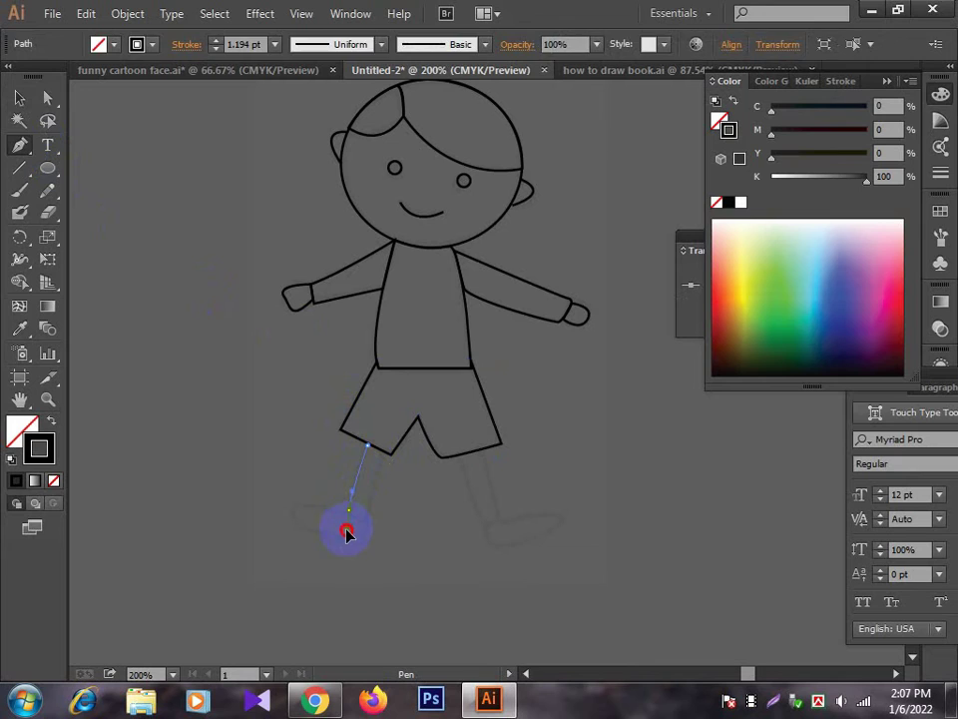
left_click(352, 514)
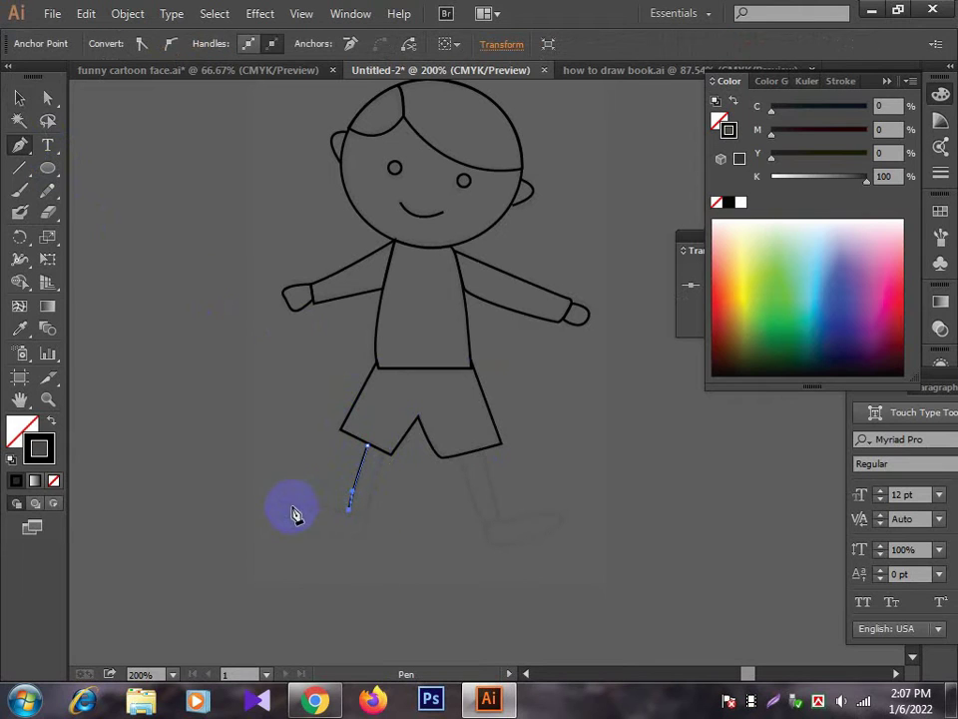
left_click_drag(291, 524, 293, 519)
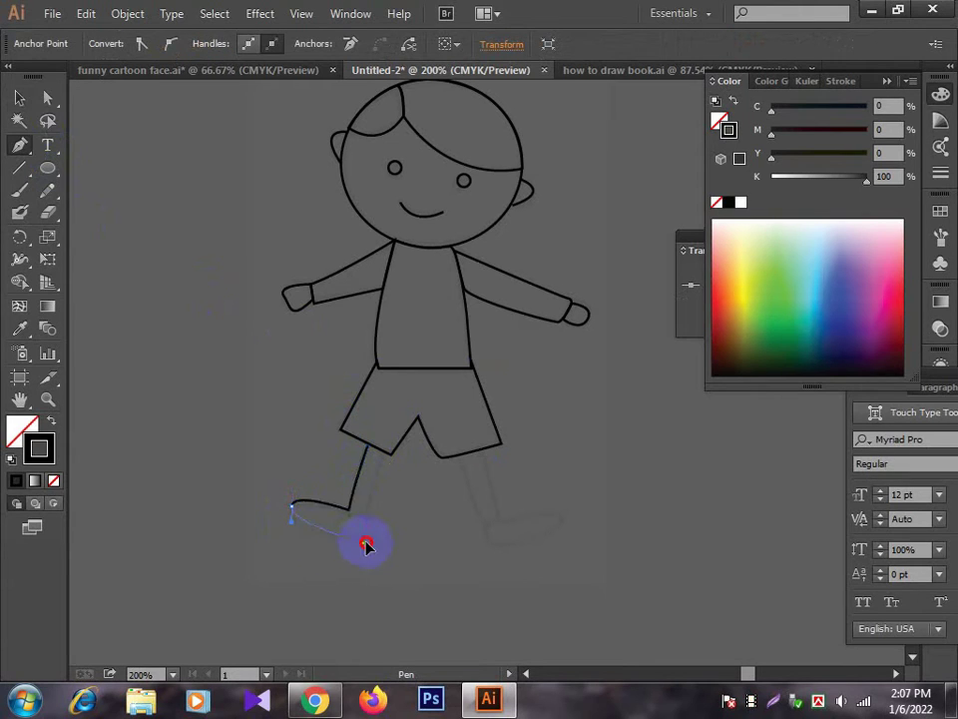
left_click_drag(392, 544, 363, 543)
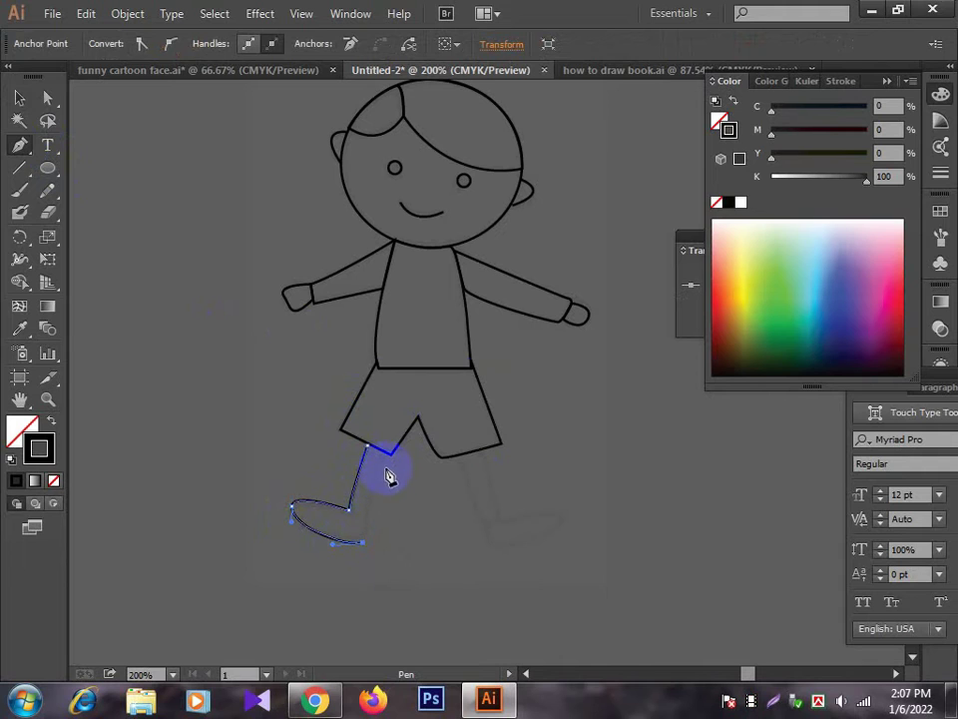
left_click(385, 451)
left_click(19, 98)
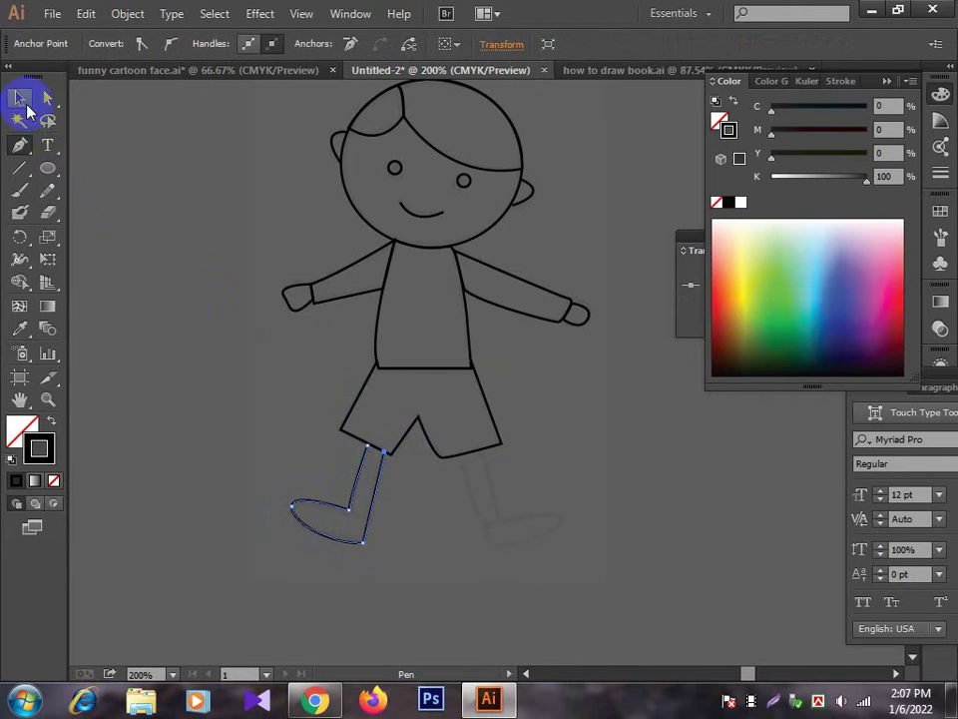
left_click(165, 188)
Step: Draw the matching right leg with its rounded foot, then zoom in on the legs
left_click(19, 144)
left_click(439, 456)
left_click(500, 440)
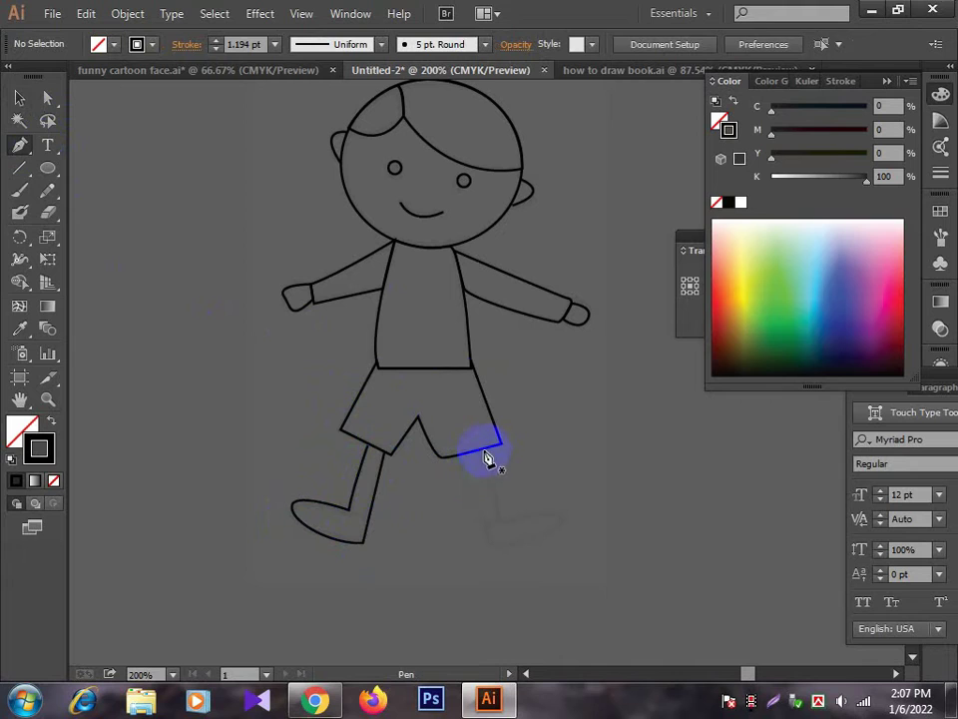
left_click(505, 528)
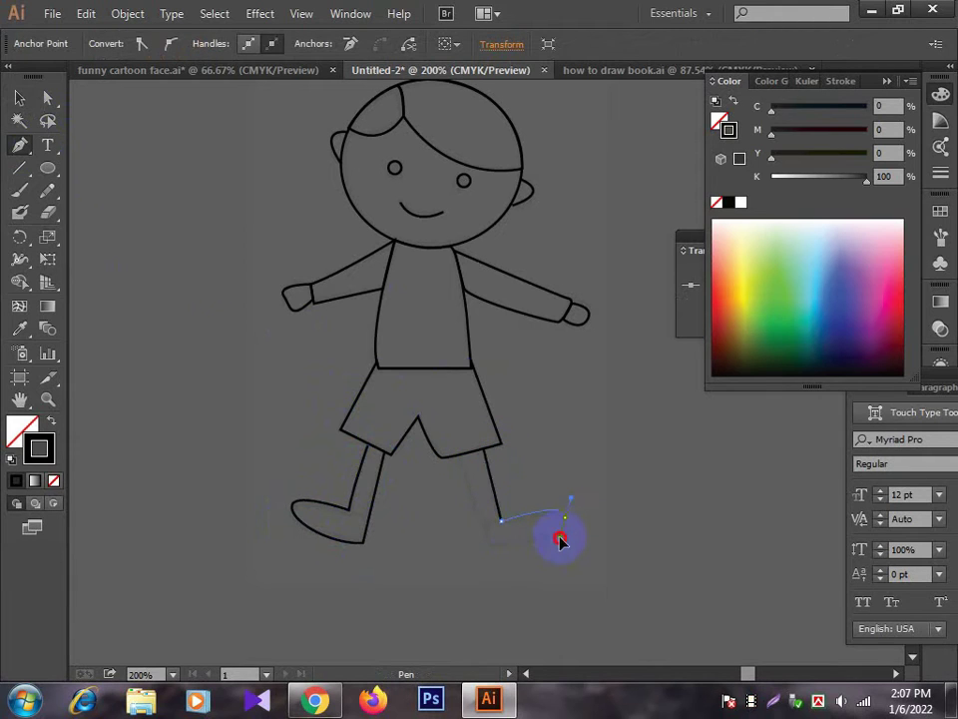
left_click_drag(560, 542, 560, 539)
left_click_drag(491, 544, 481, 534)
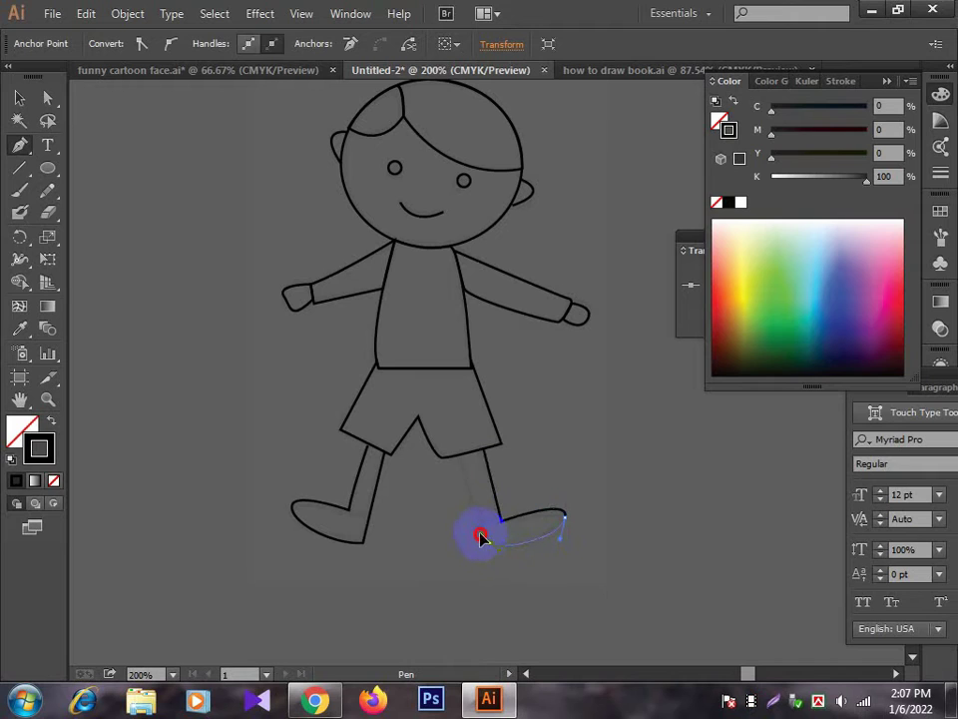
left_click(462, 456)
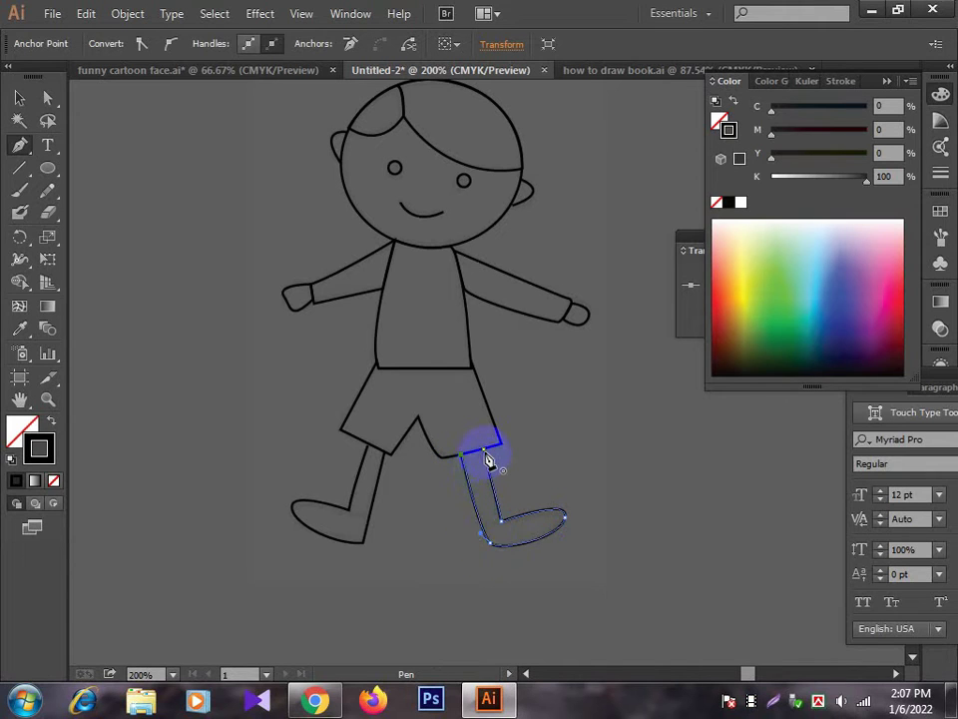
left_click(20, 98)
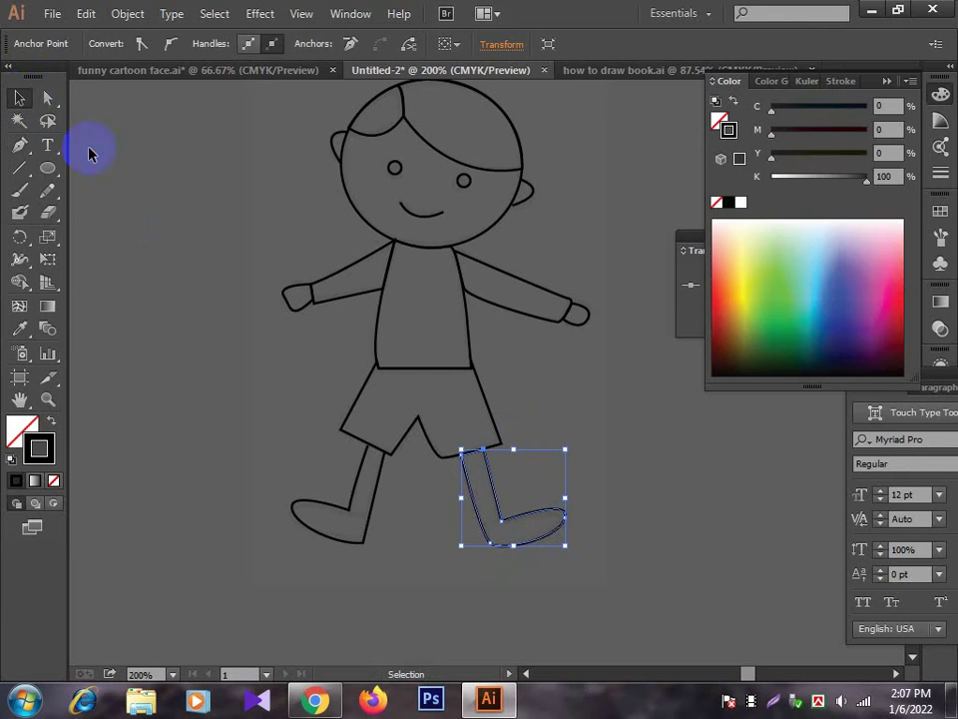
left_click(107, 146)
left_click(22, 145)
left_click_drag(270, 369, 498, 509)
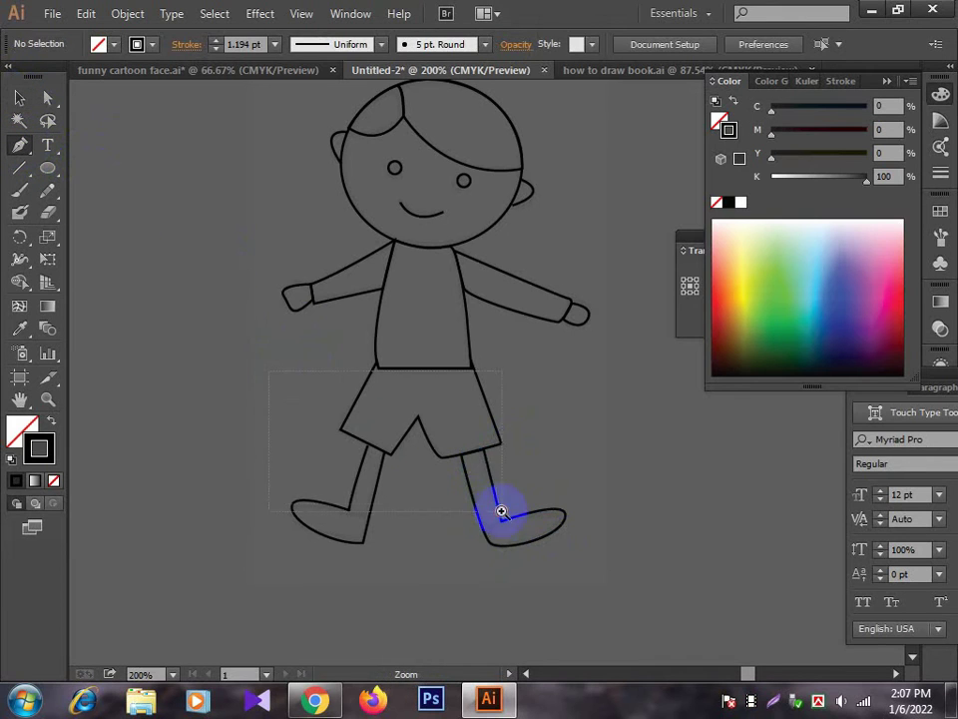
Step: Join the leg path's top ends onto the shorts' hem, then zoom out to the whole boy
left_click(47, 98)
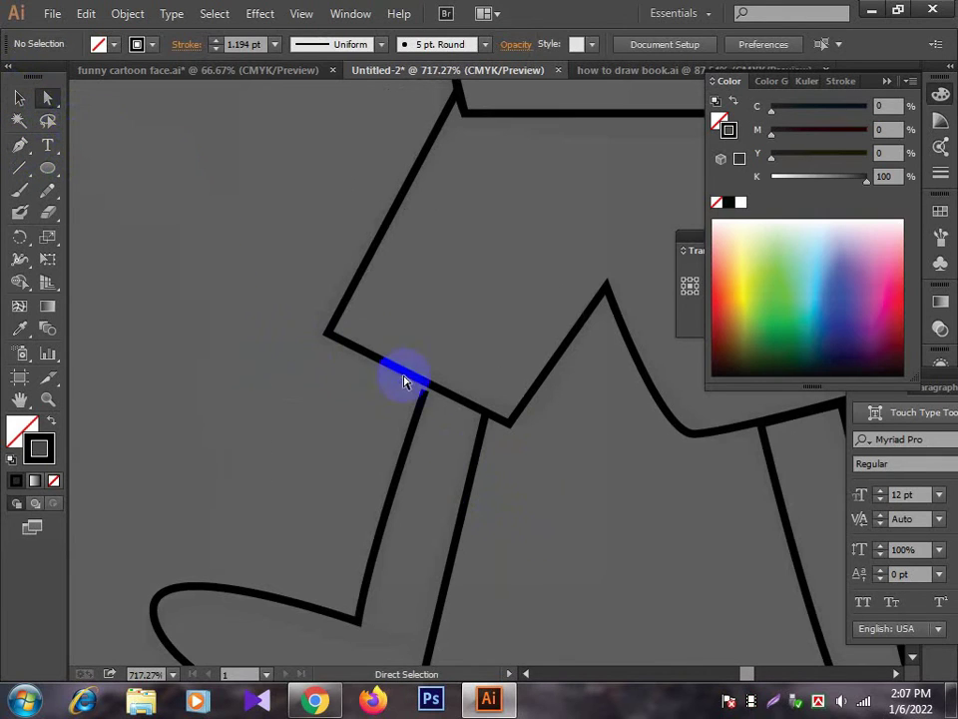
left_click(427, 396)
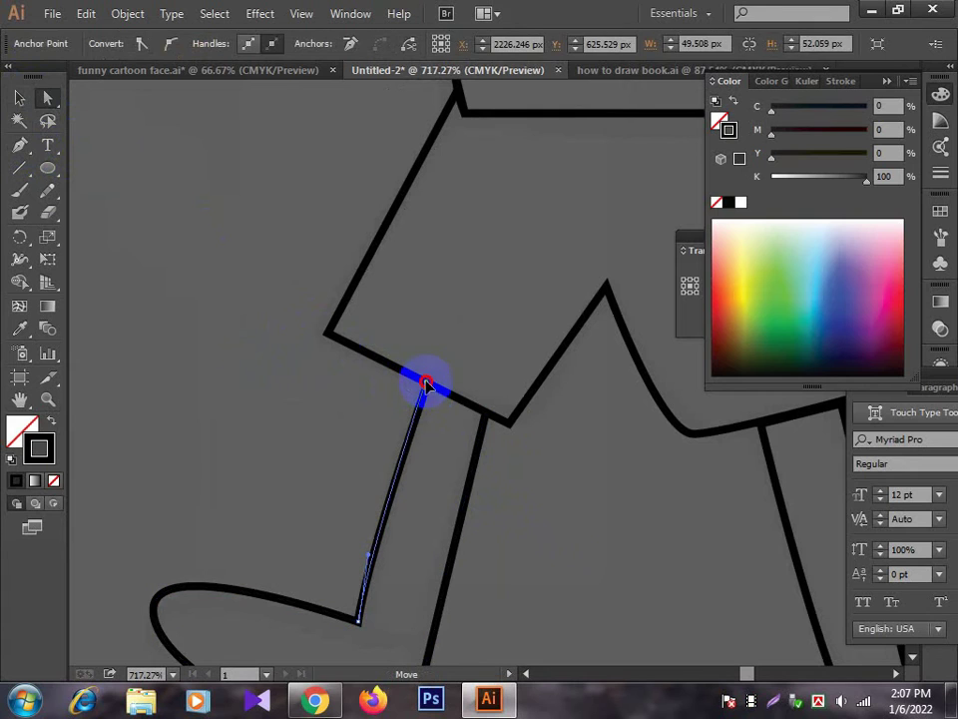
left_click_drag(426, 396, 424, 386)
left_click(20, 146)
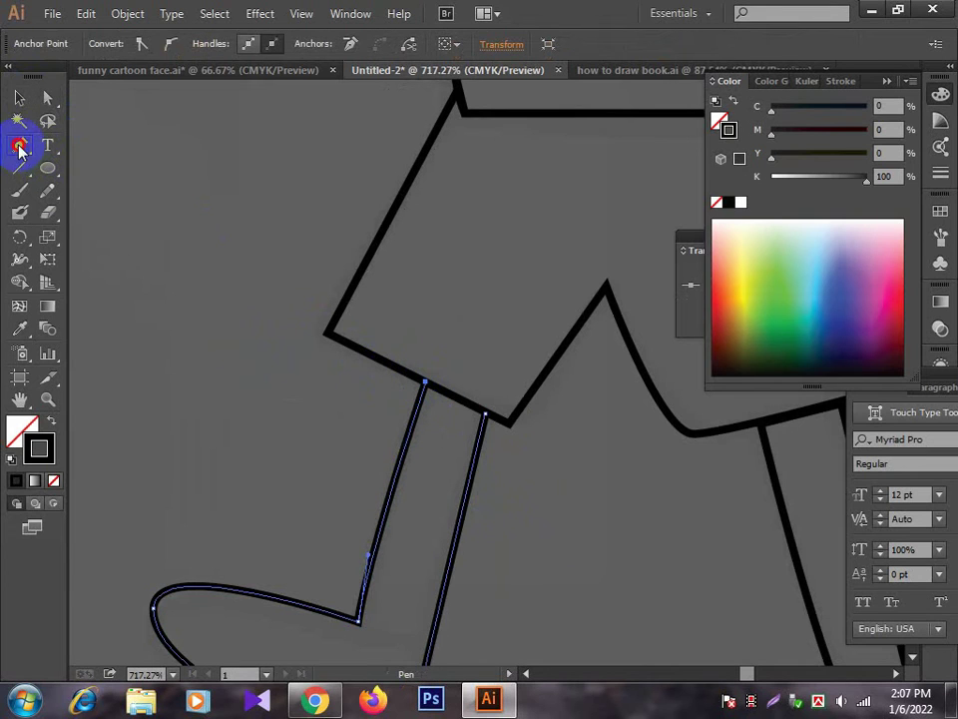
left_click(425, 386)
left_click(486, 420)
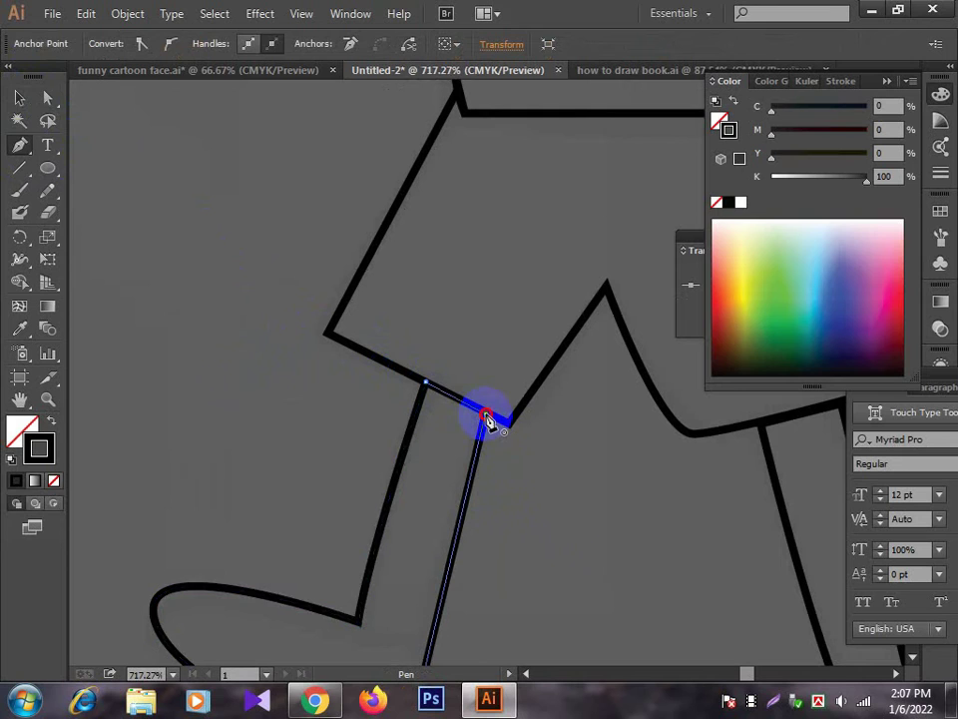
left_click(19, 97)
left_click(148, 180)
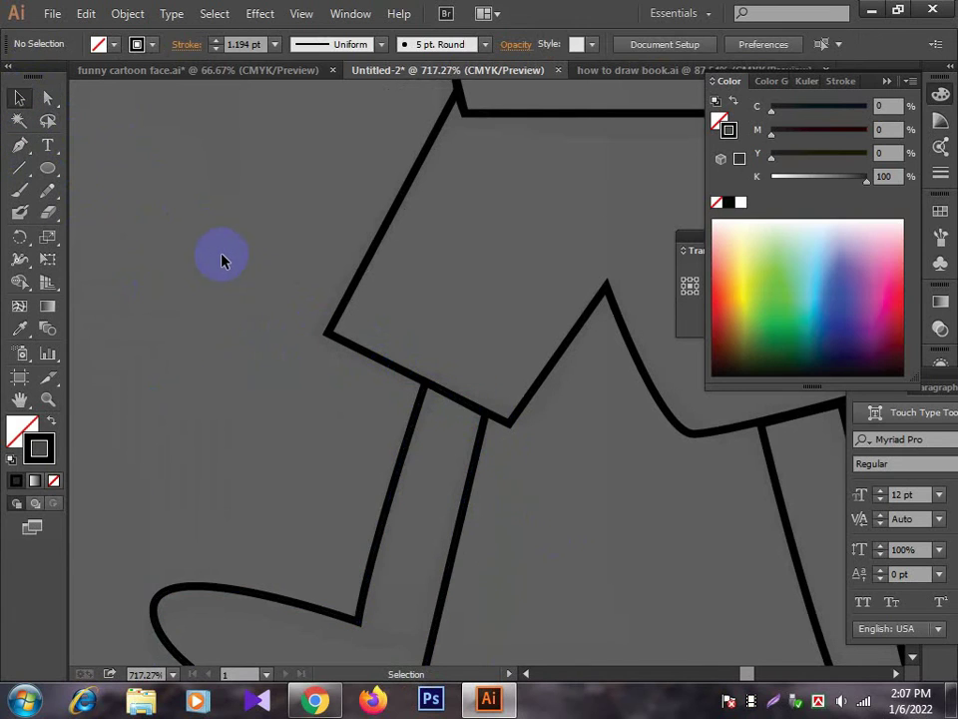
key("ctrl+minus")
key("ctrl+minus")
key("ctrl+minus")
key("ctrl+minus")
key("ctrl+minus")
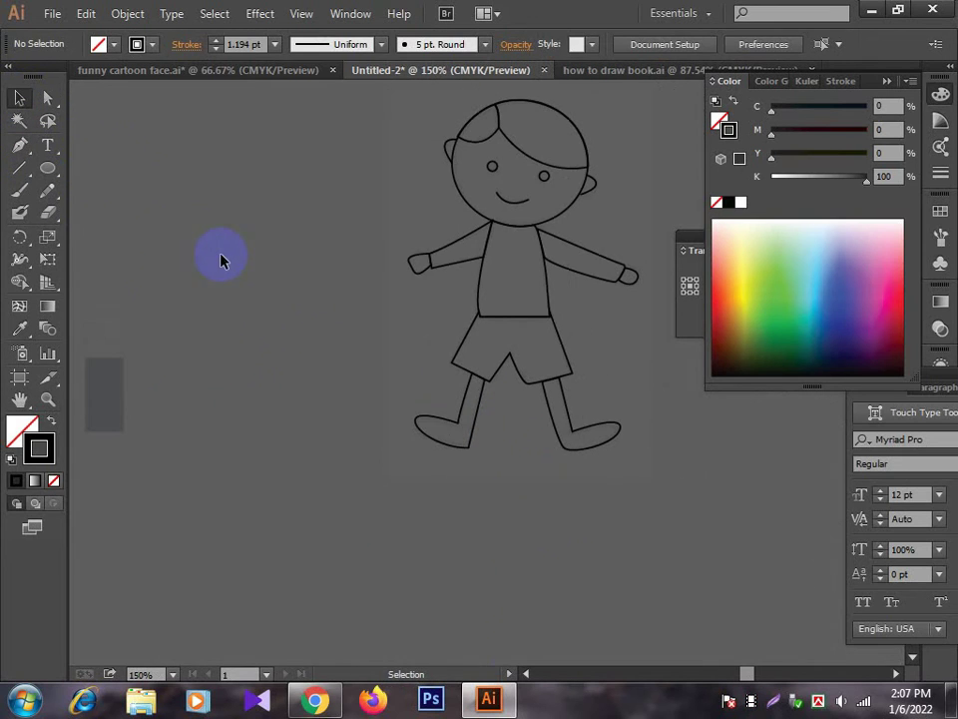
Step: Move the five colour sample rectangles up so they sit left of the boy
left_click_drag(336, 319, 229, 358)
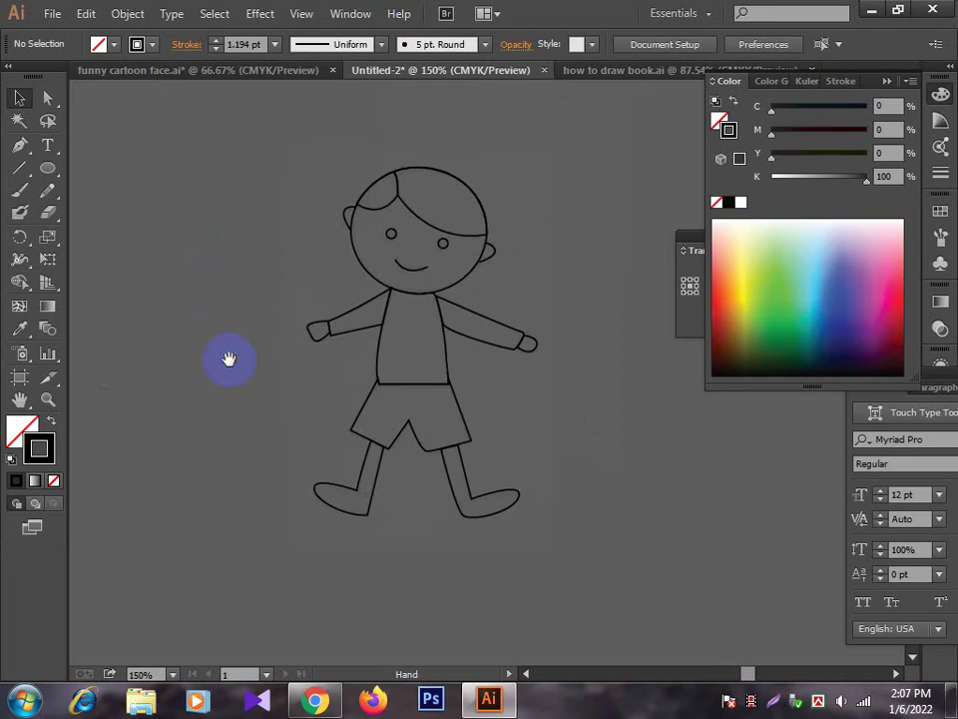
left_click(335, 258)
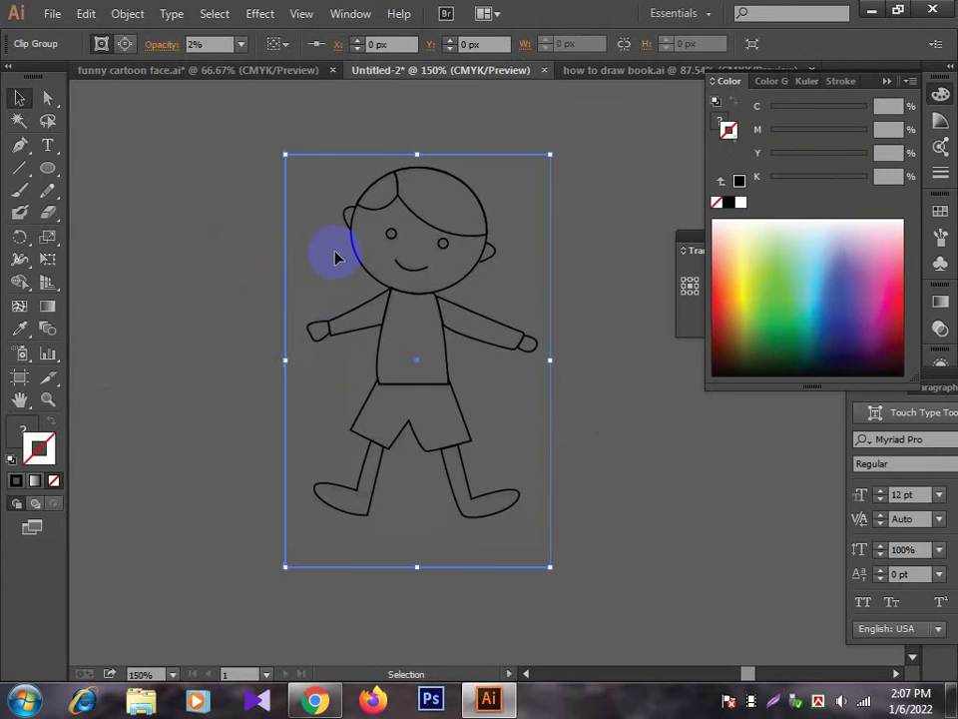
left_click(337, 282)
left_click_drag(217, 367, 402, 385)
left_click_drag(184, 425, 368, 385)
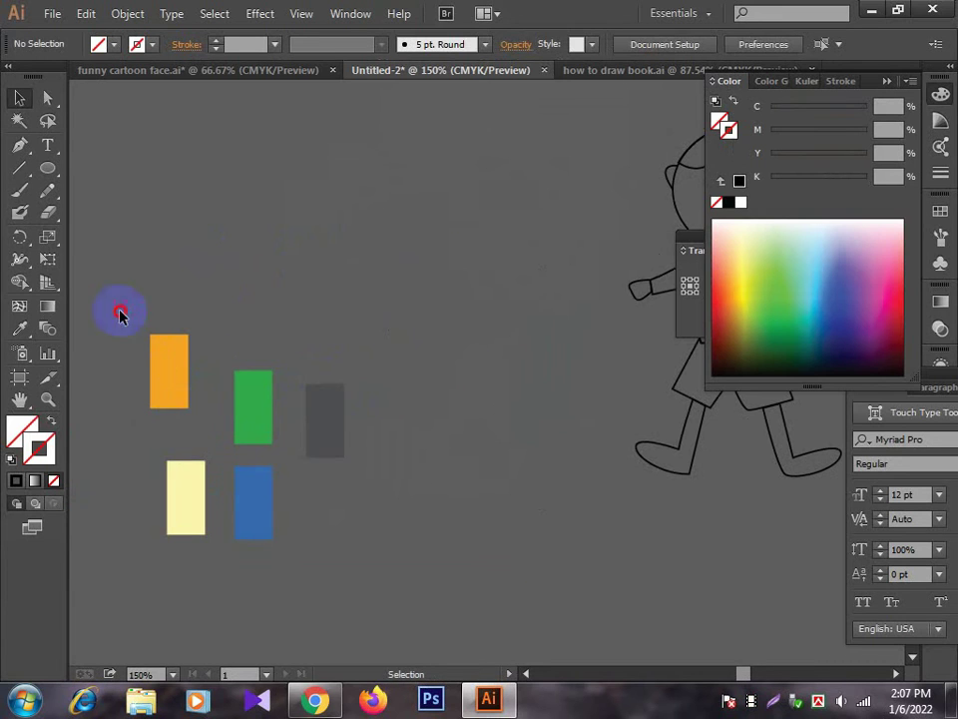
left_click_drag(119, 315, 348, 526)
mouse_move(258, 494)
left_mouse_down()
mouse_move(550, 382)
mouse_move(507, 370)
left_mouse_up()
left_click(571, 498)
mouse_move(571, 498)
left_mouse_down()
mouse_move(316, 570)
mouse_move(246, 570)
left_mouse_up()
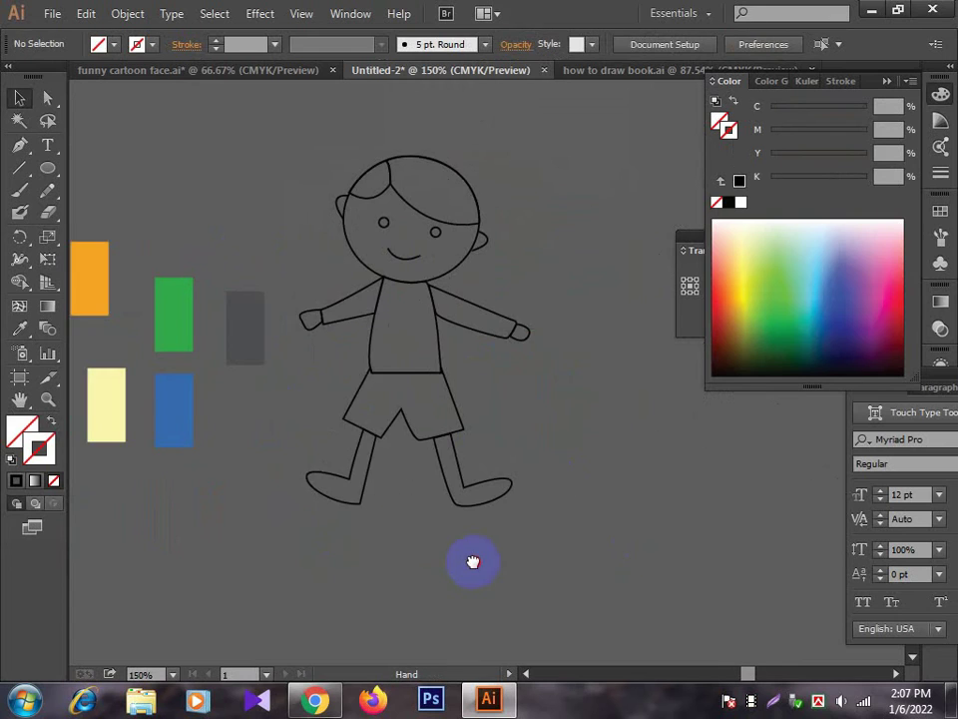
left_click_drag(473, 562, 513, 568)
left_click(471, 389)
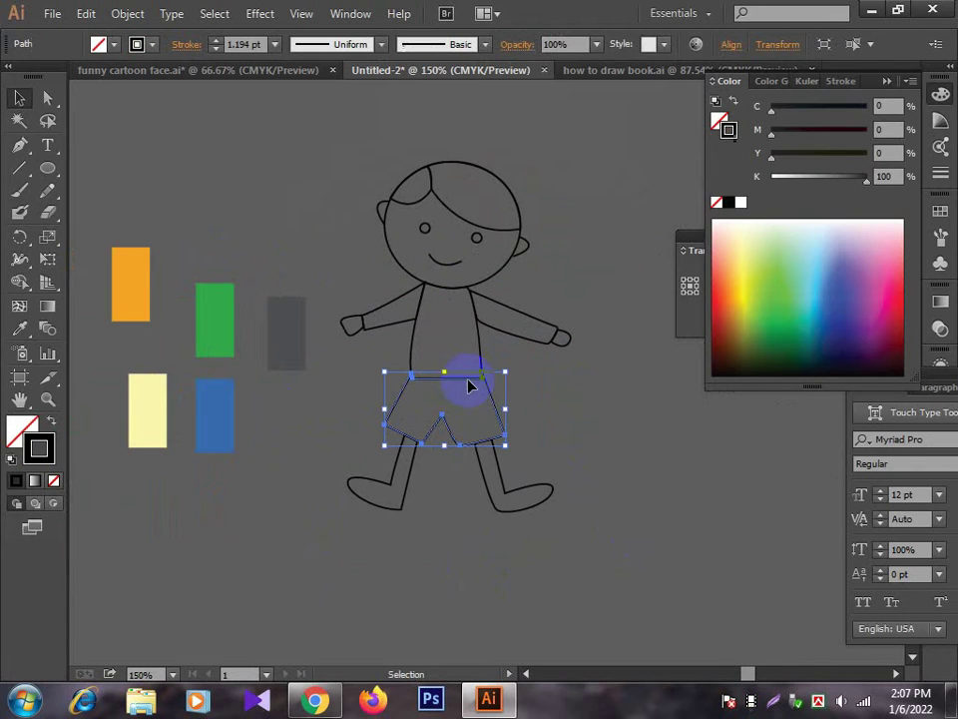
Step: Fill the shirt with the orange sample colour using the Eyedropper
left_click(479, 346)
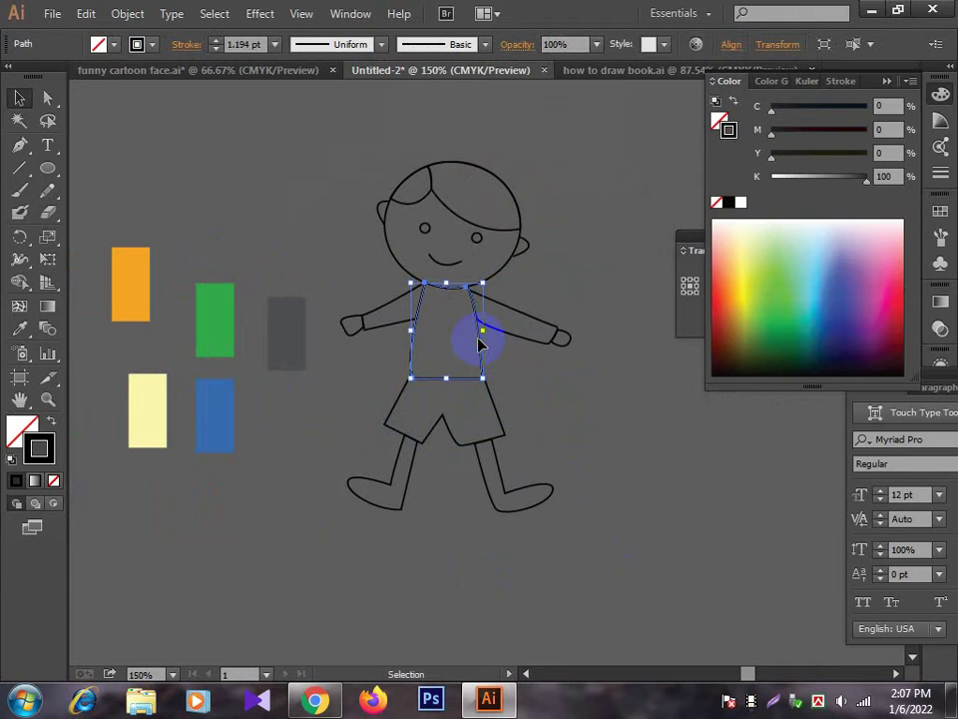
key("i")
left_click(129, 284)
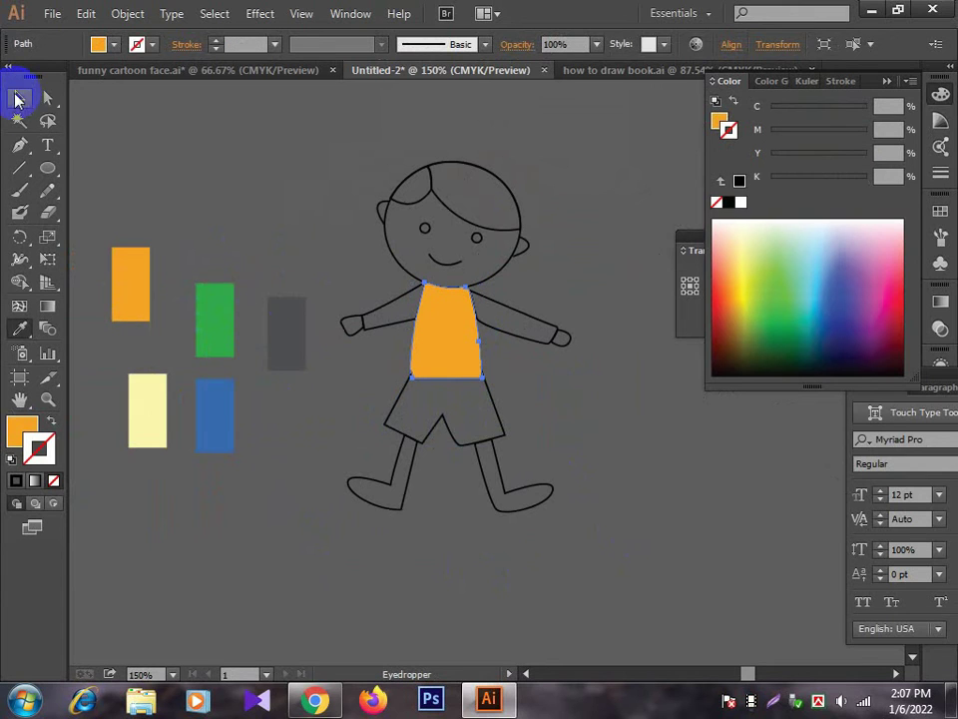
left_click(17, 98)
left_click(209, 204)
Step: Fill the shorts with the green sample colour
left_click(489, 450)
key("i")
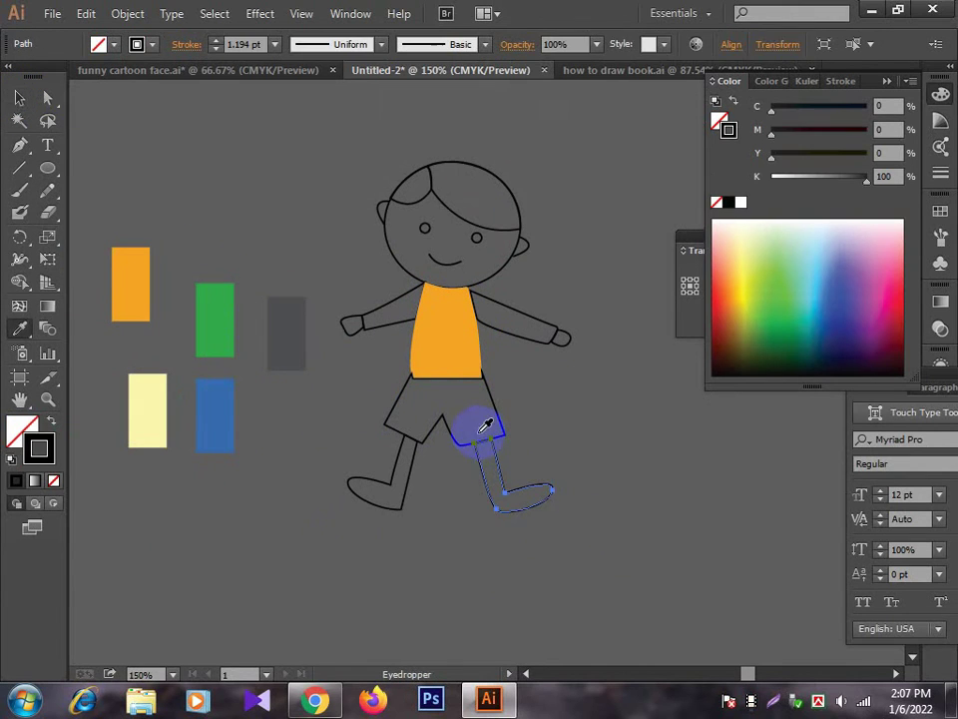
left_click(20, 98)
left_click(521, 460)
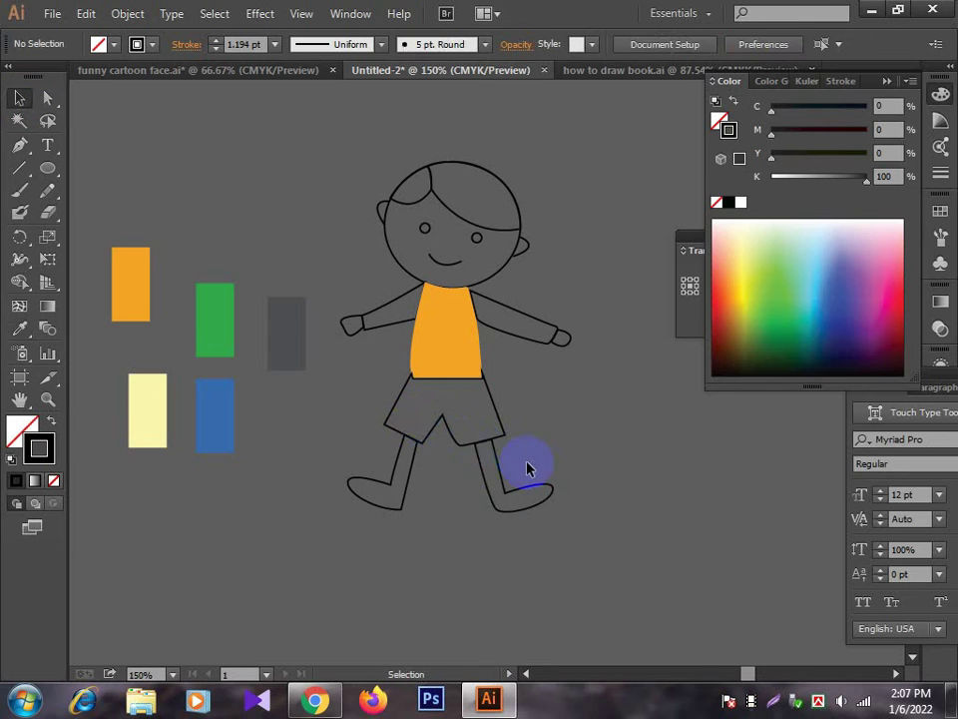
left_click(447, 436)
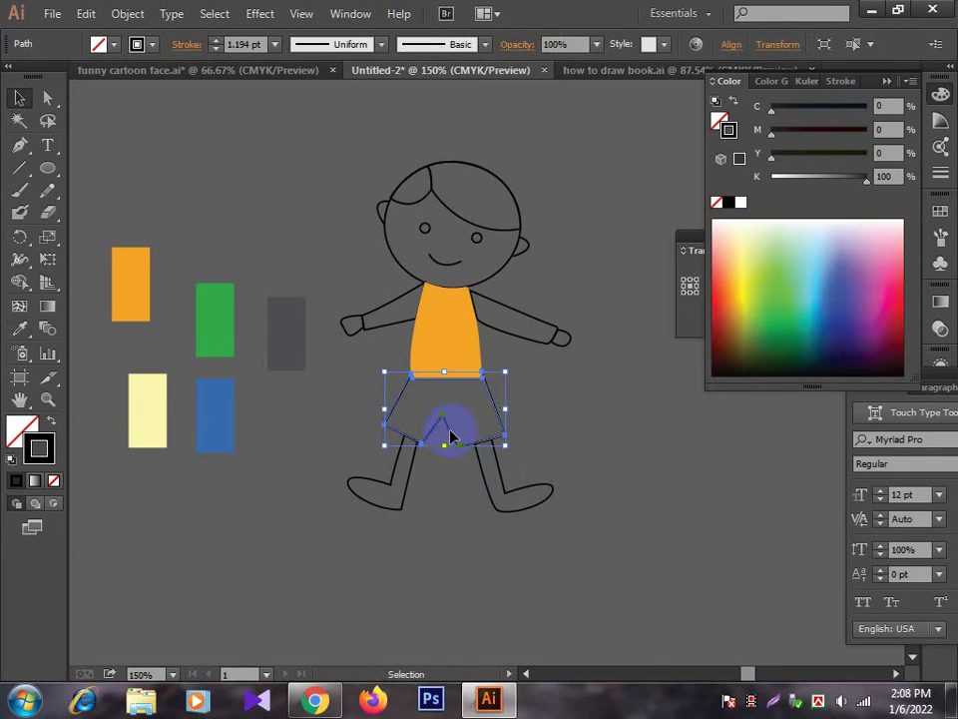
key("i")
left_click(219, 317)
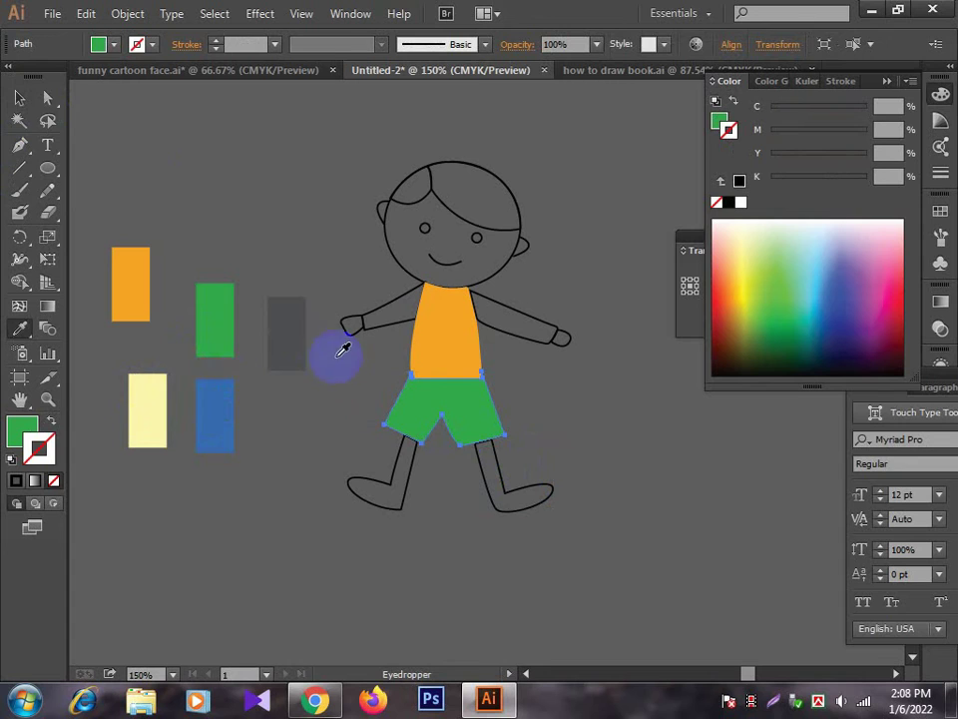
left_click(15, 100)
left_click(375, 370)
Step: Fill both legs red and remove their outline
left_click_drag(361, 461, 577, 539)
key("i")
left_click(288, 331)
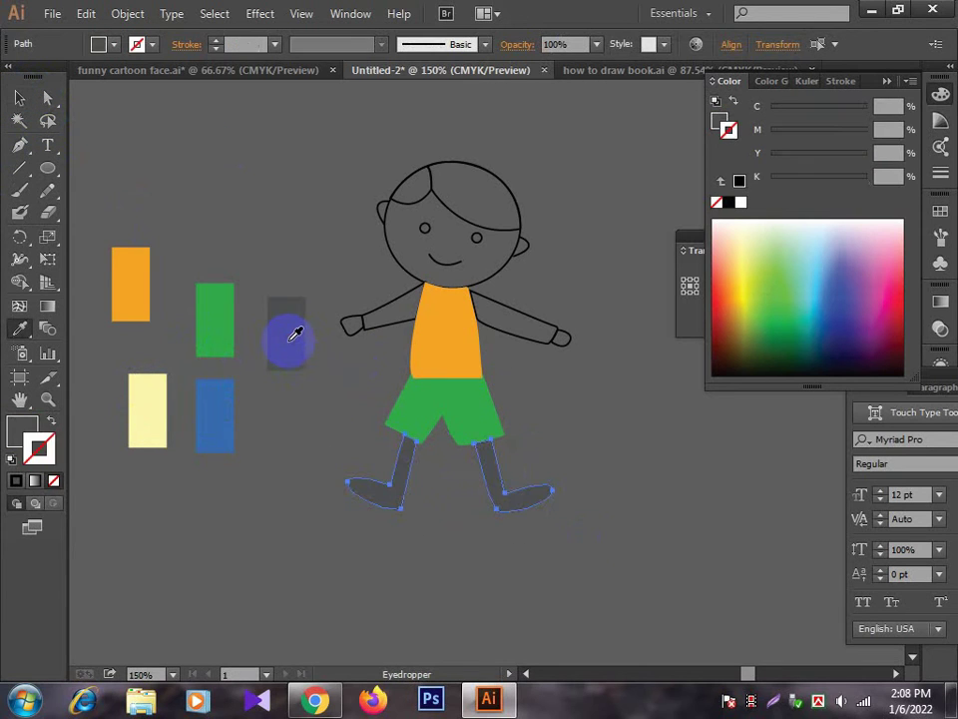
left_click(725, 300)
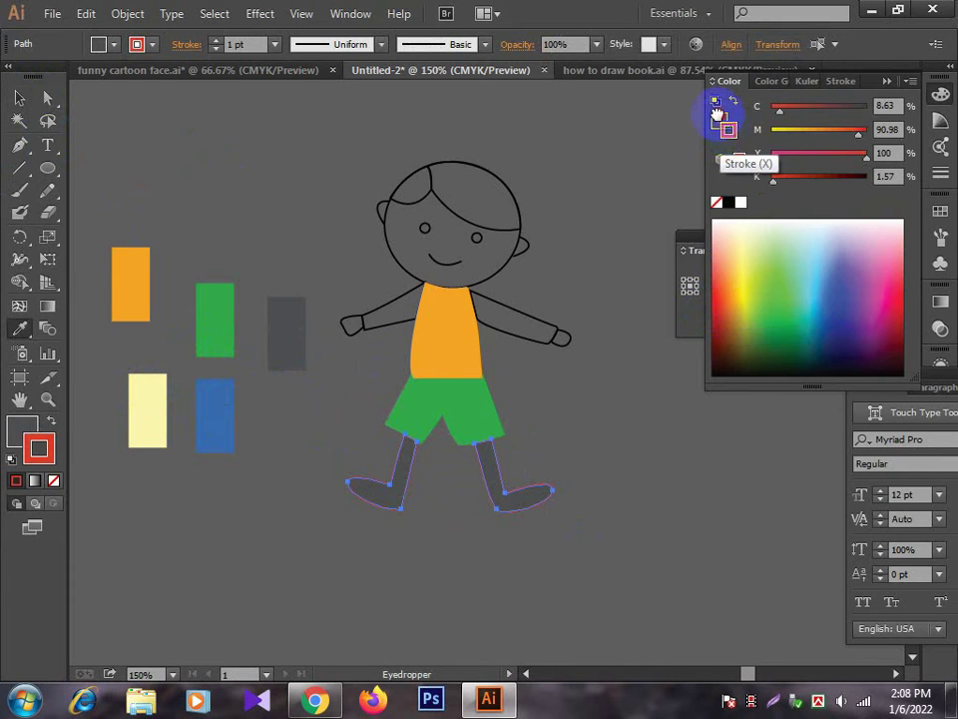
left_click_drag(729, 129, 718, 119)
left_click(716, 203)
left_click(21, 98)
left_click(501, 604)
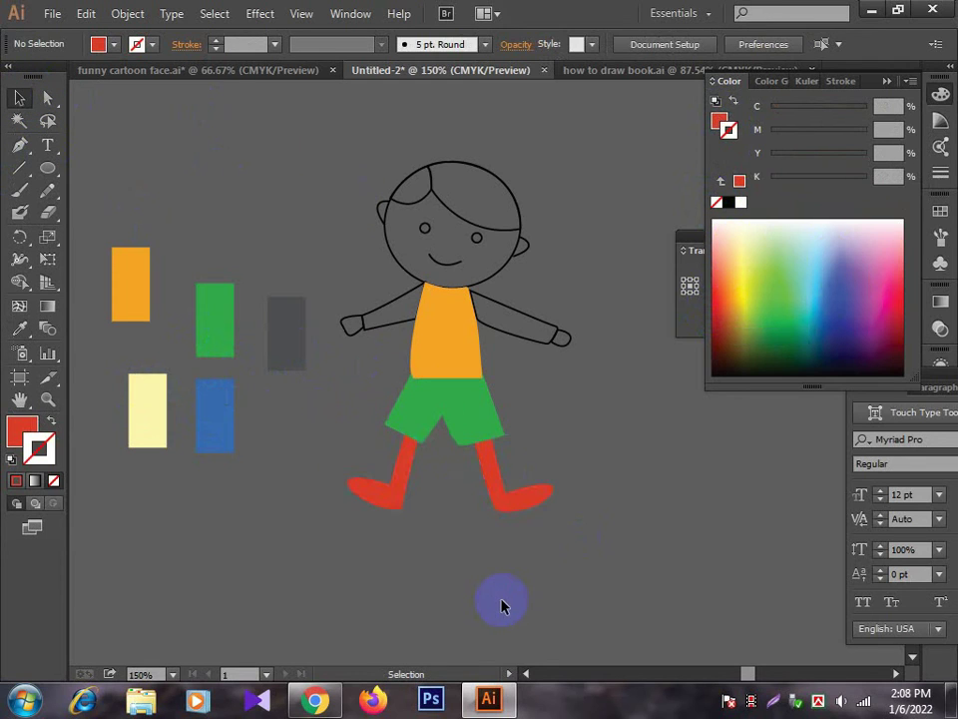
Step: Fill the head circle with the pale yellow sample colour
left_click_drag(450, 519, 450, 569)
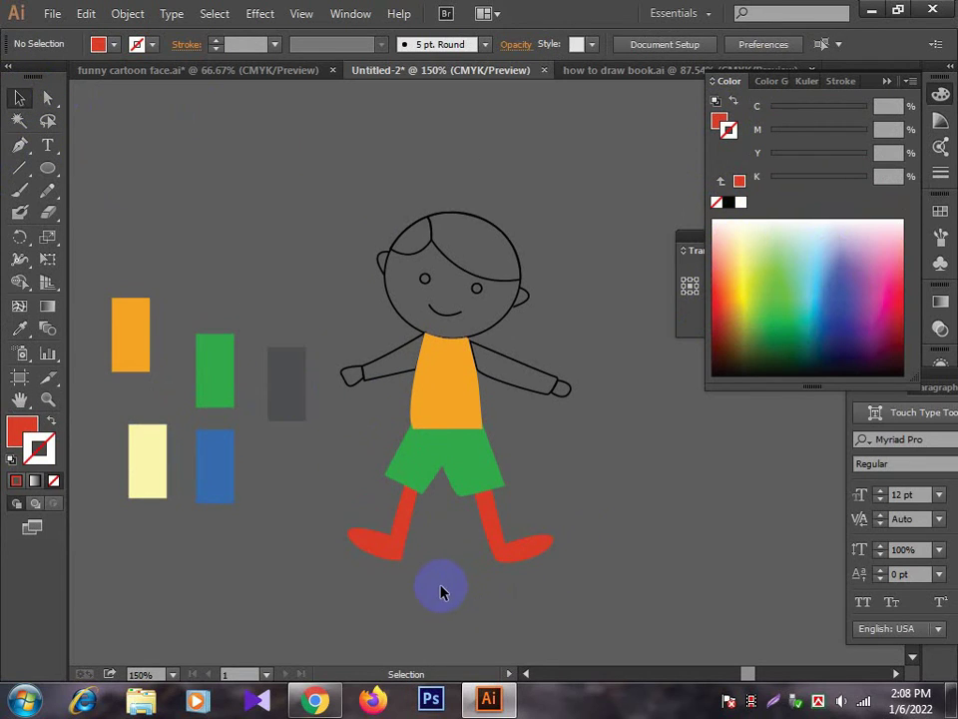
left_click(411, 333)
key("i")
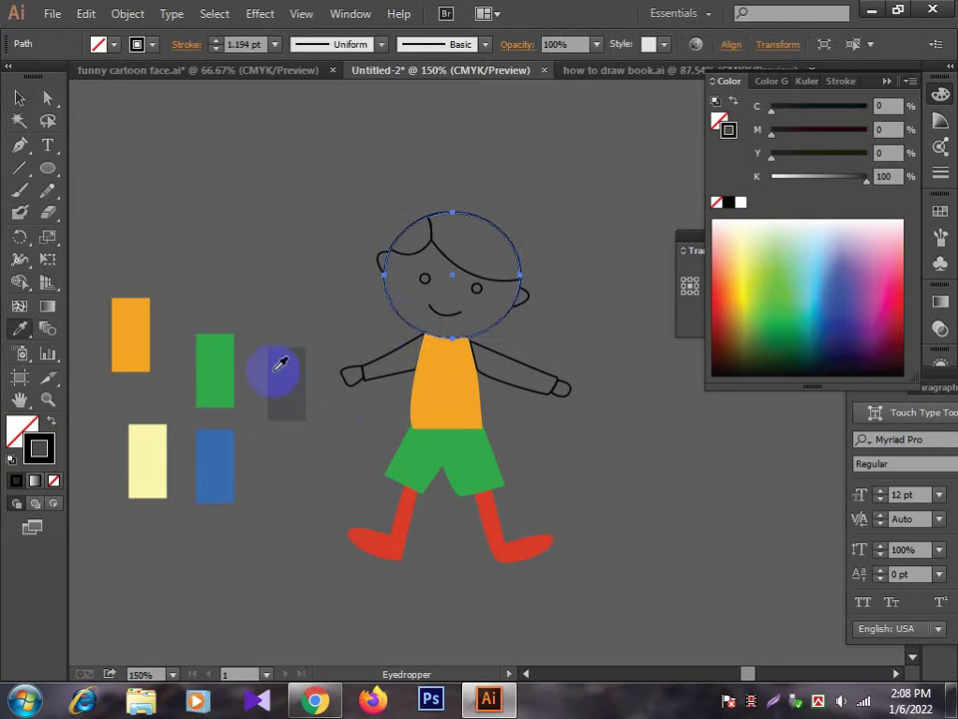
left_click(143, 457)
left_click(21, 97)
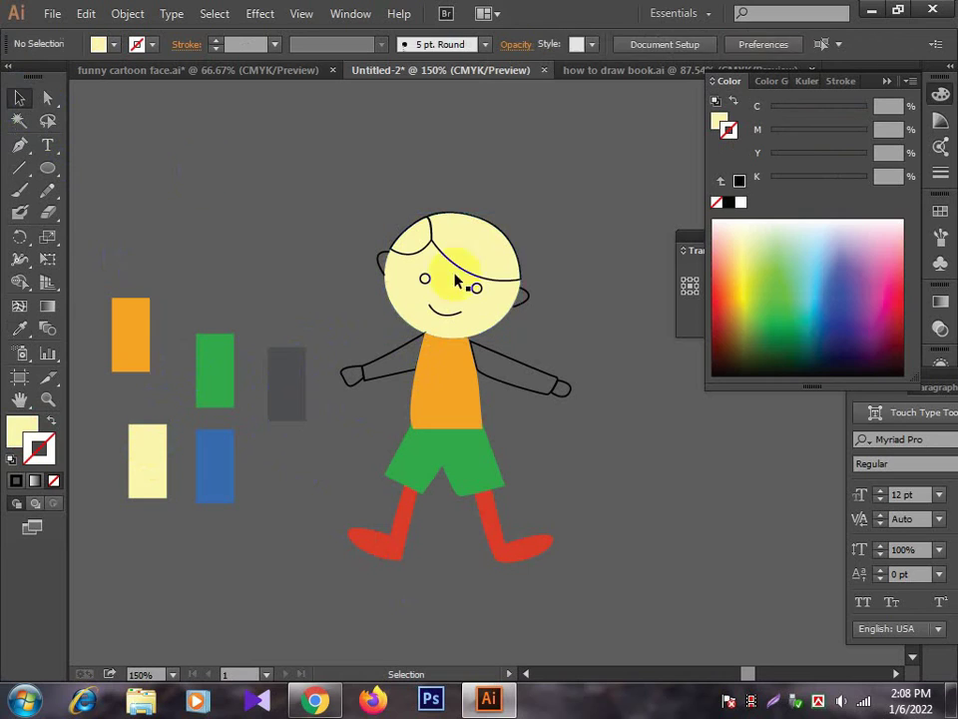
Step: Fill the main hair shape solid black
left_click(462, 276)
key("i")
left_click(285, 380)
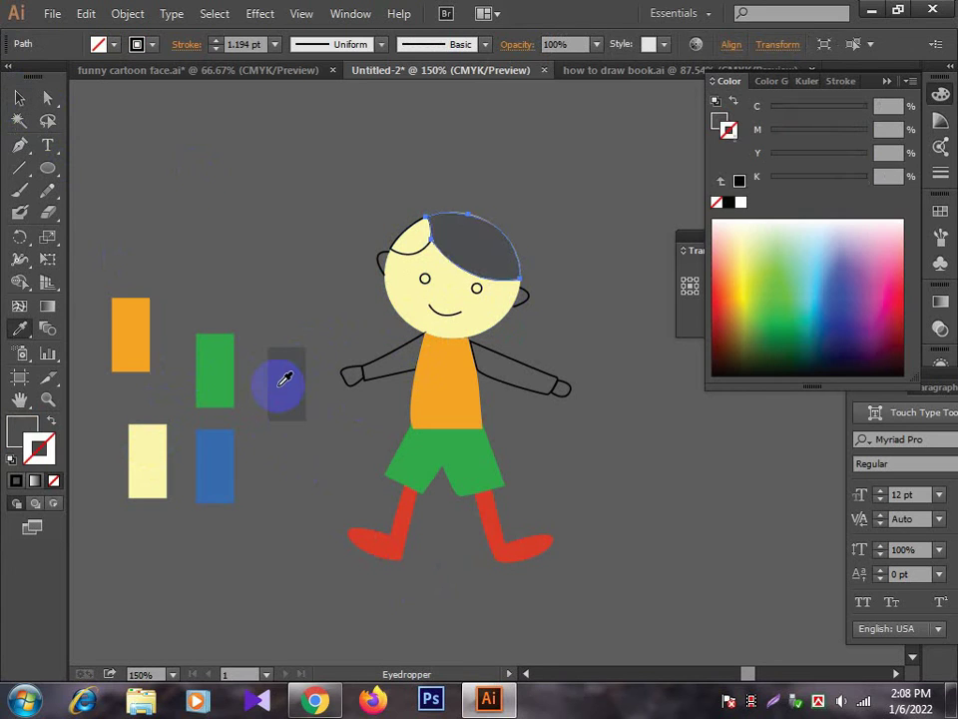
left_click(720, 124)
left_click(728, 202)
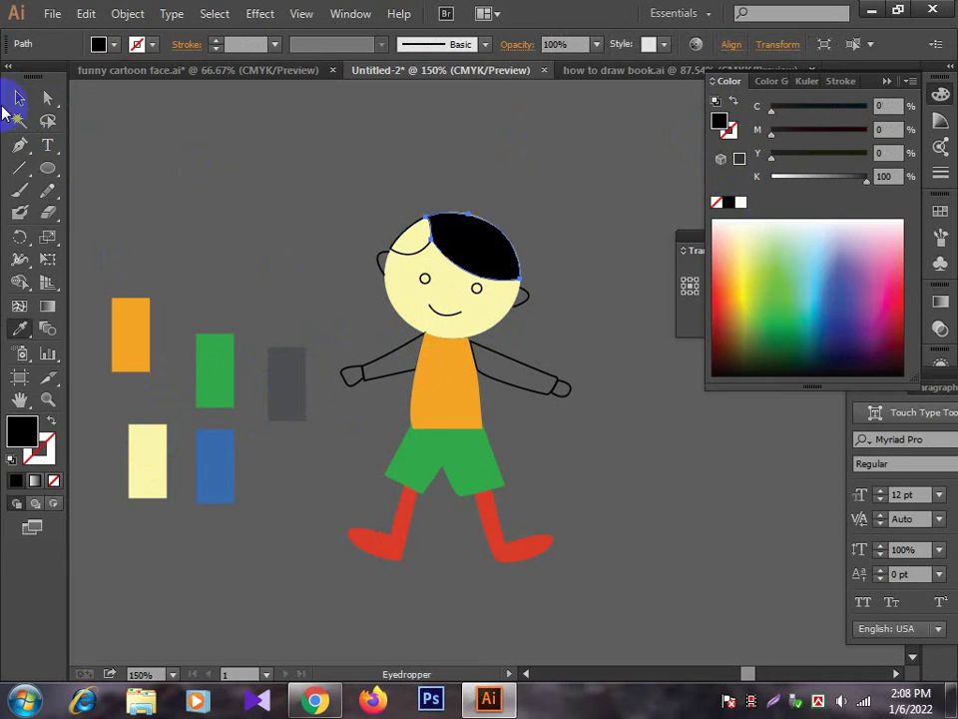
left_click(21, 96)
left_click(355, 186)
Step: Fill the fringe shape black and give it a thin black outline
left_click(430, 230)
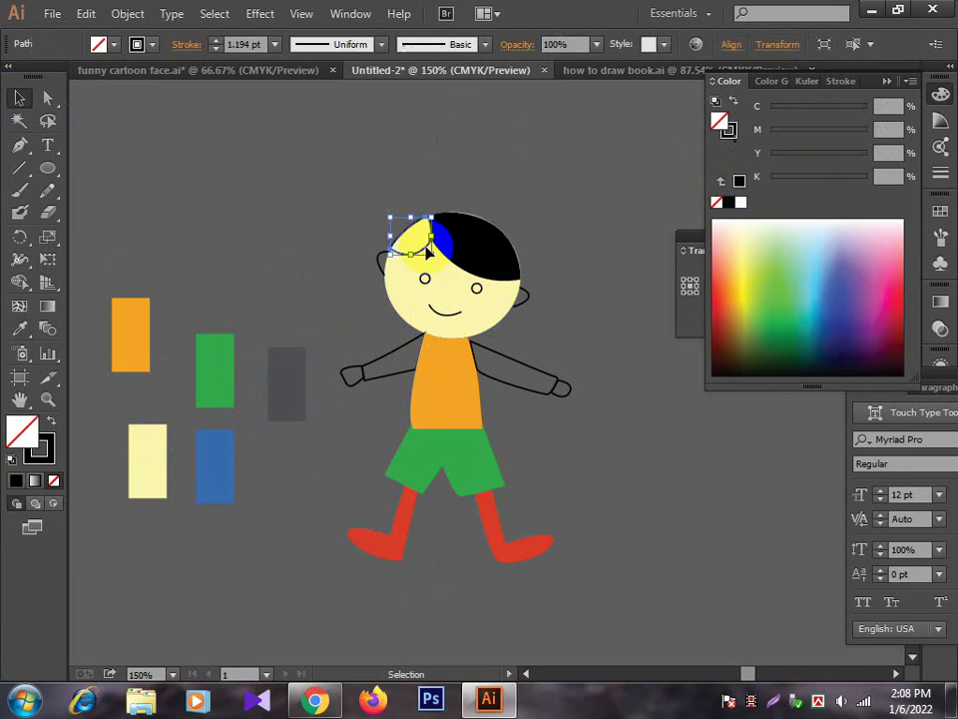
key("i")
left_click(731, 205)
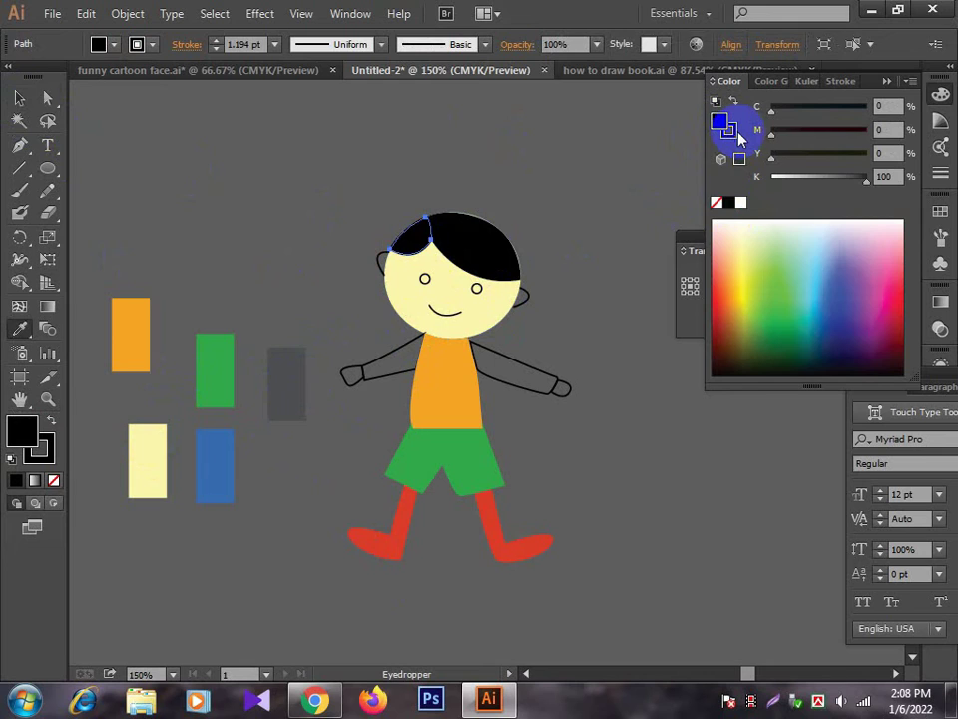
left_click(716, 204)
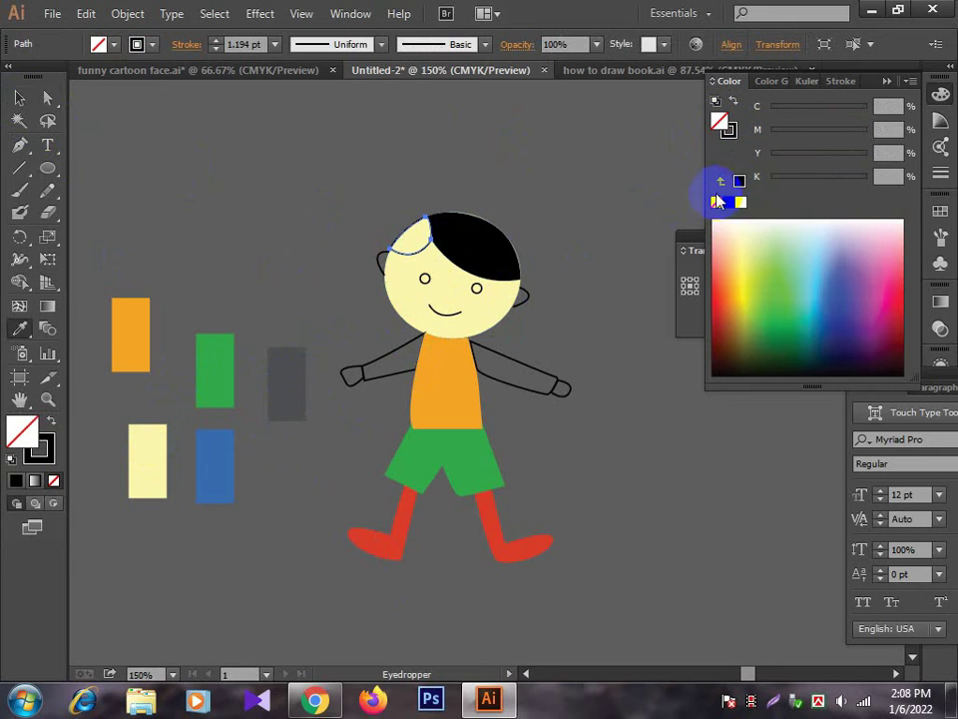
left_click(728, 128)
left_click(728, 200)
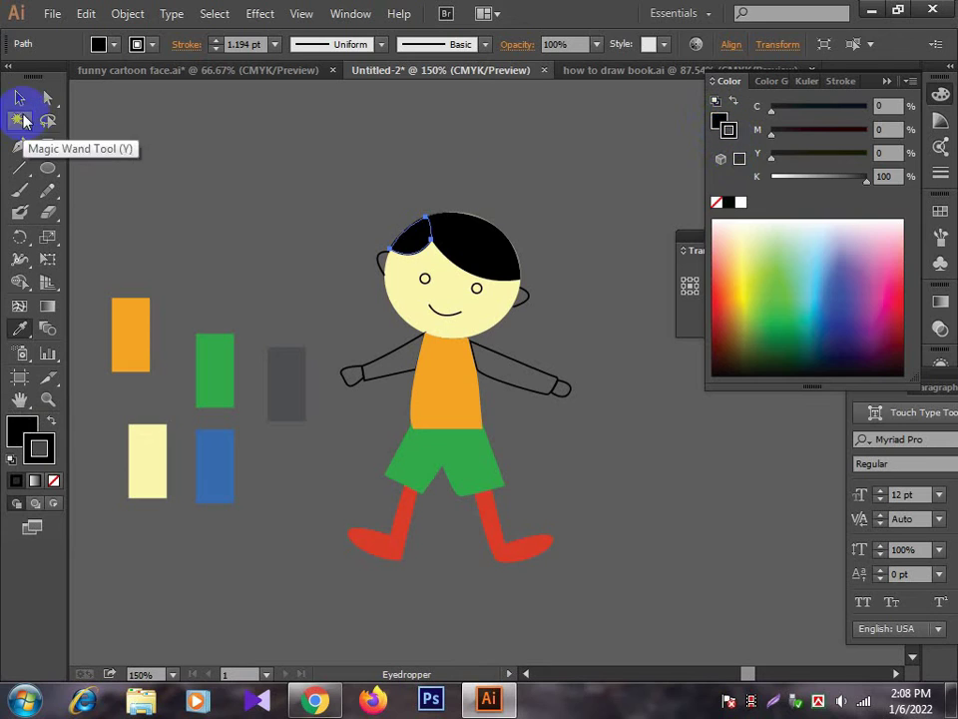
left_click(20, 97)
left_click(492, 257)
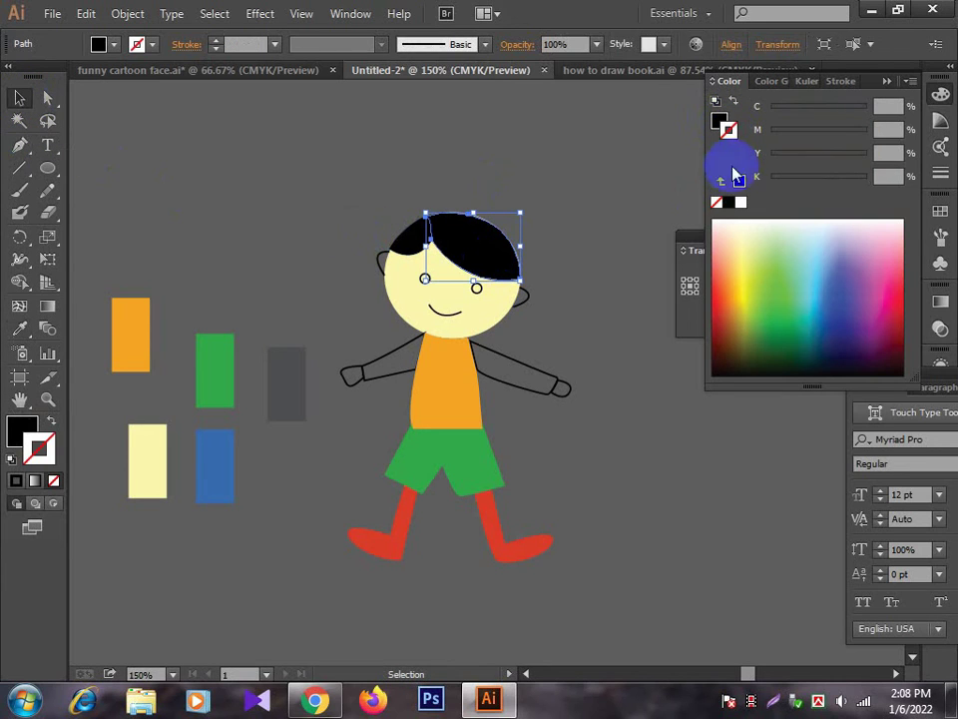
left_click(739, 180)
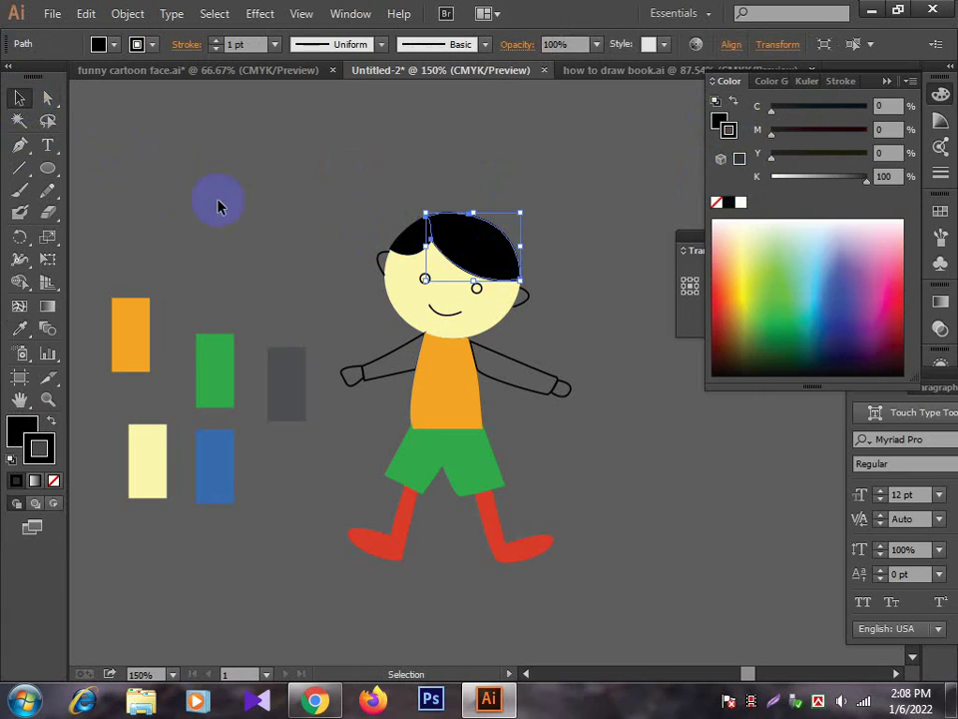
left_click(271, 247)
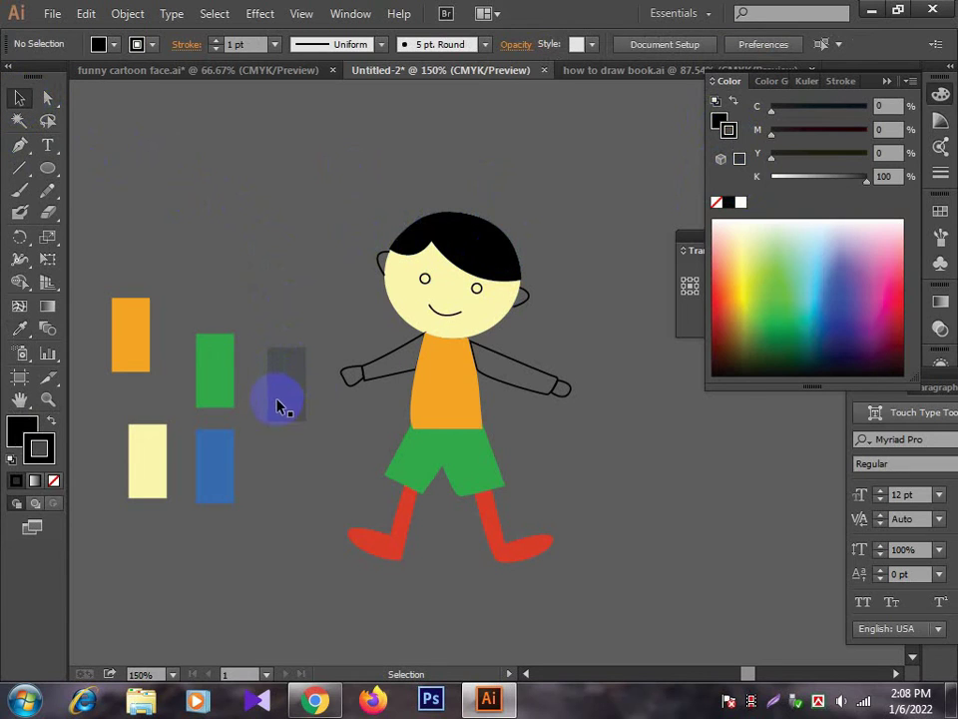
Step: Fill the left and right arms with the blue swatch colour
left_click(405, 393)
key("i")
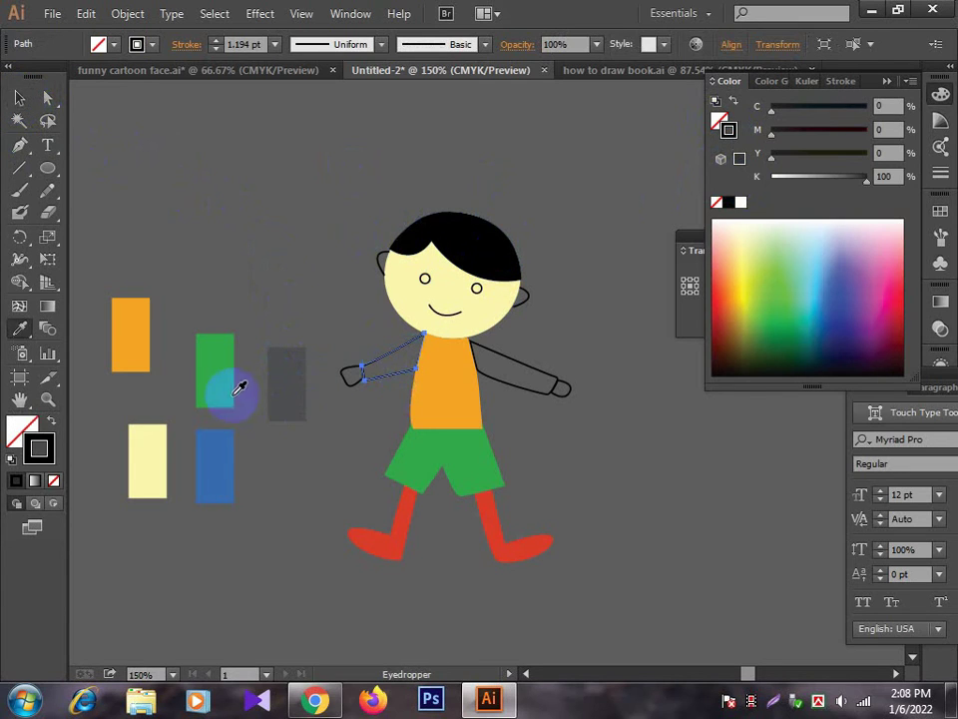
left_click(220, 439)
left_click(19, 96)
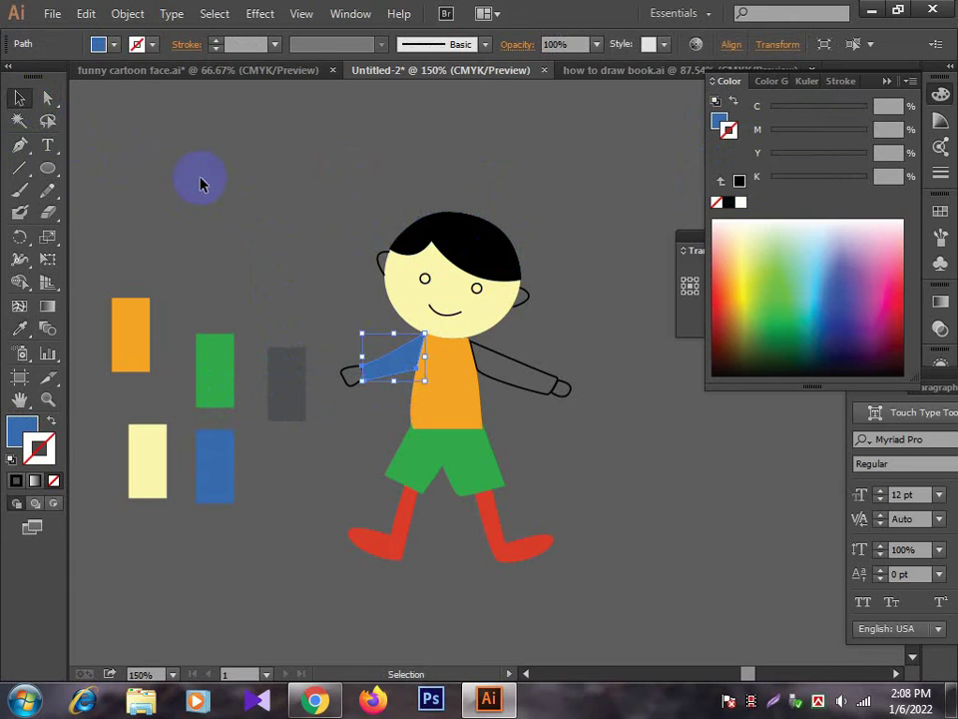
left_click(497, 374)
left_click(535, 391)
key("i")
left_click(219, 454)
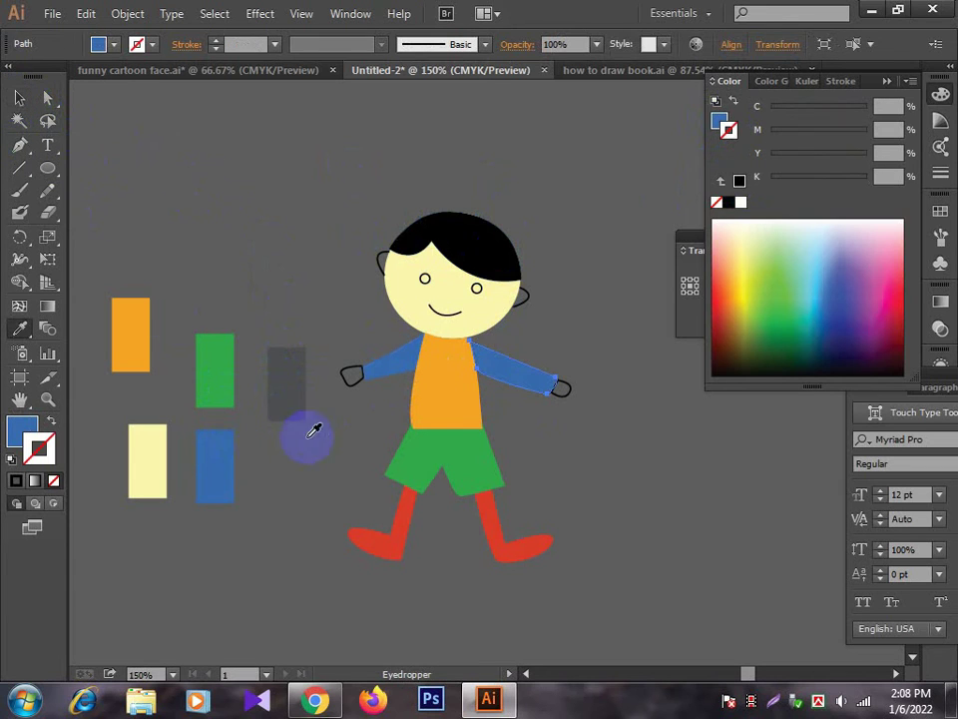
left_click(19, 97)
left_click(523, 367)
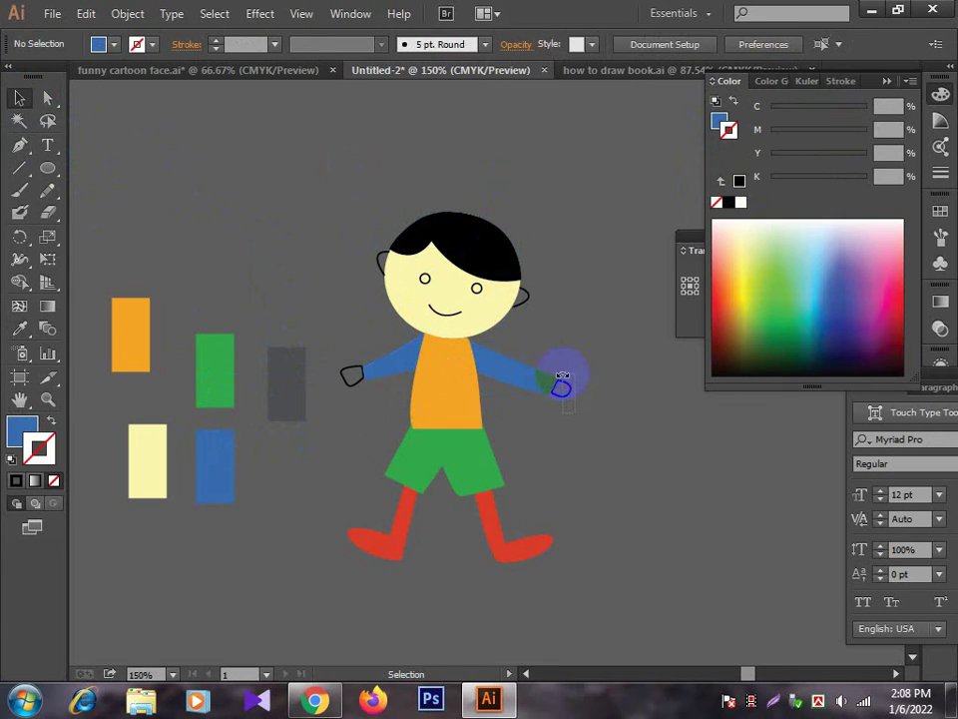
Step: Fill the right hand orange and the left hand light yellow from the swatches
left_click(562, 383)
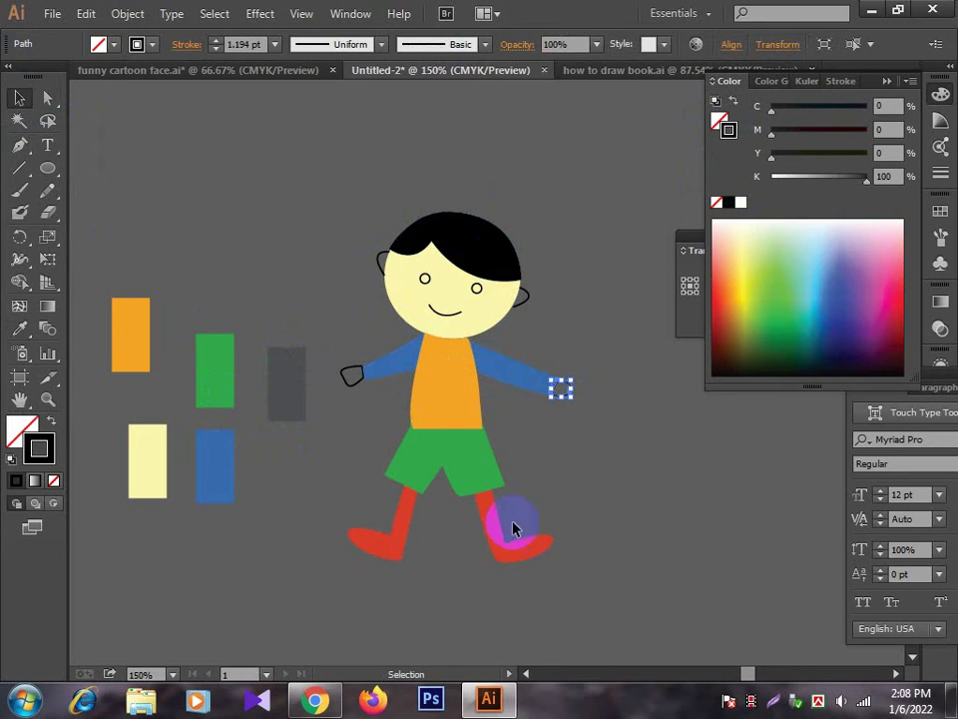
key("i")
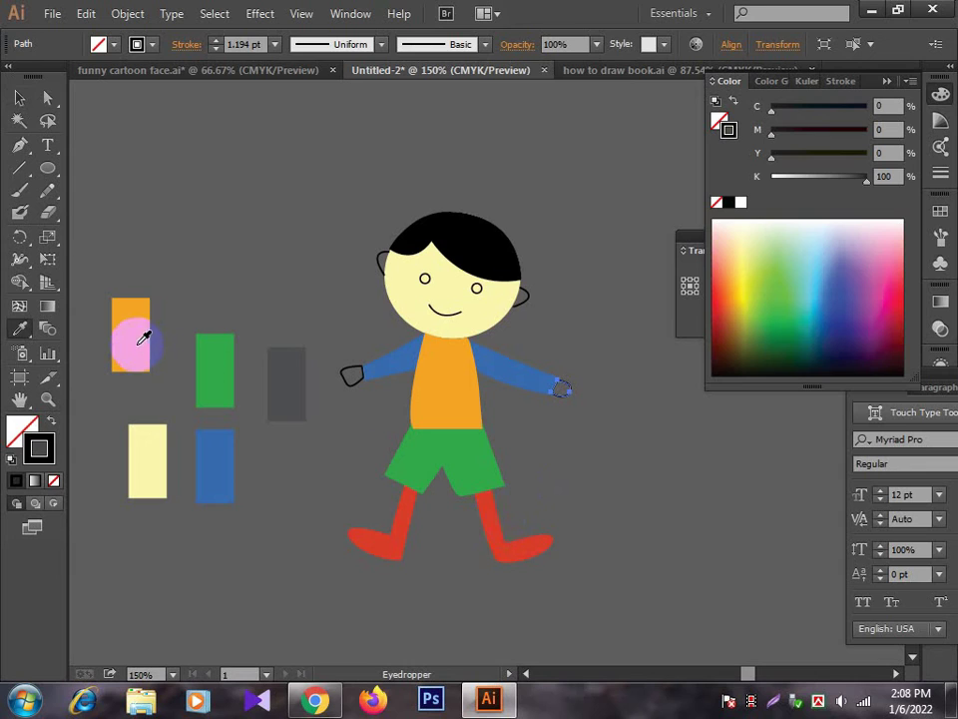
left_click(137, 330)
left_click(19, 97)
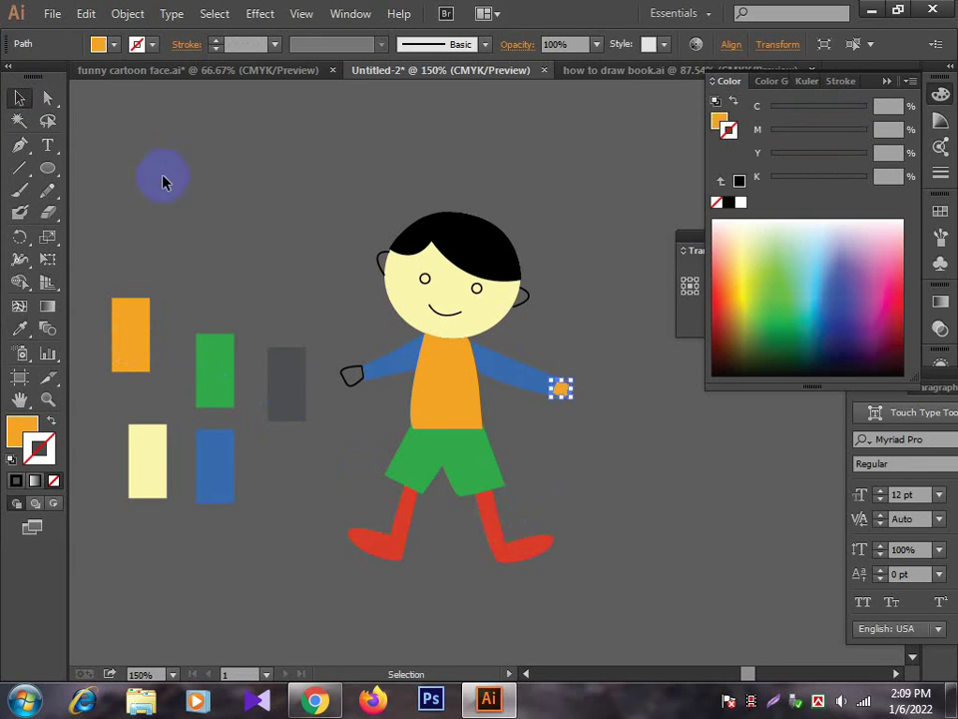
left_click(180, 200)
left_click(349, 389)
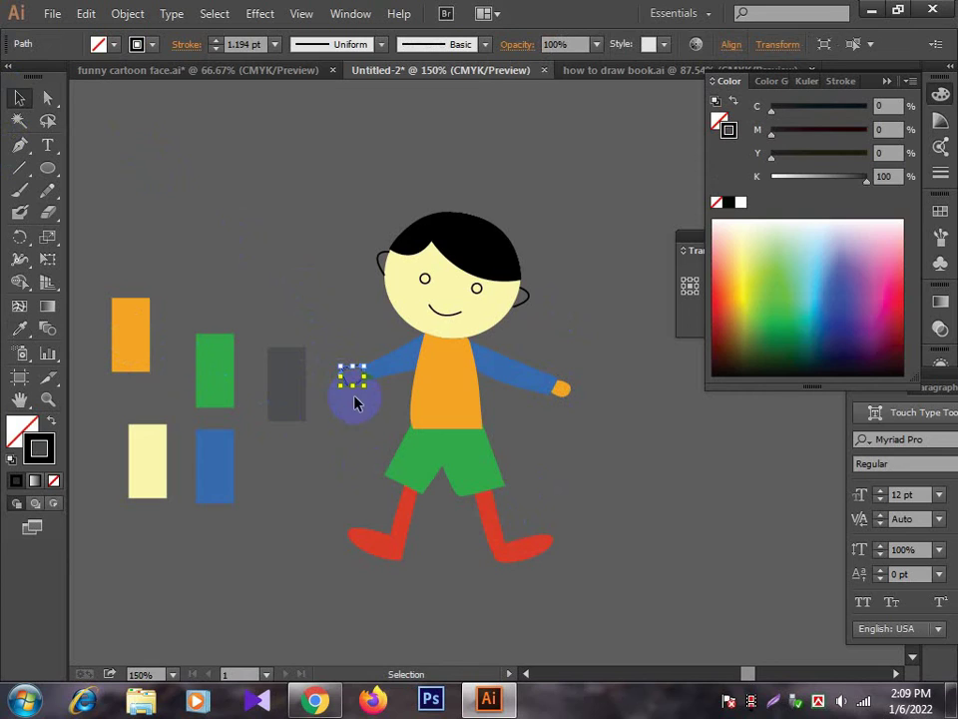
key("i")
left_click(149, 435)
left_click(19, 97)
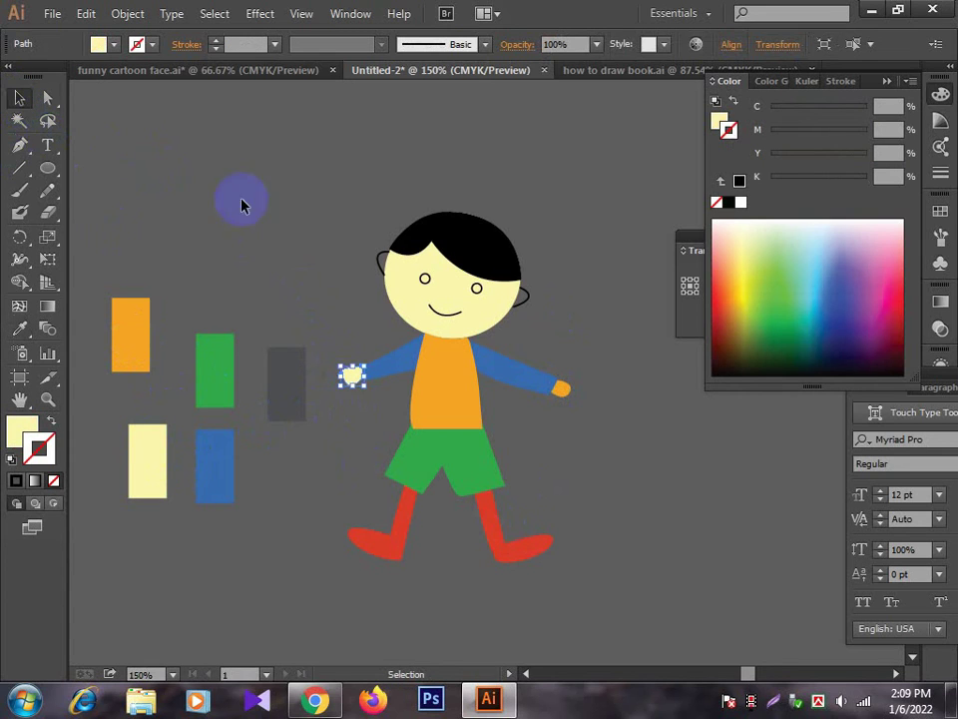
left_click(569, 439)
Step: Recolour the right hand light yellow to match the left hand
left_click(562, 387)
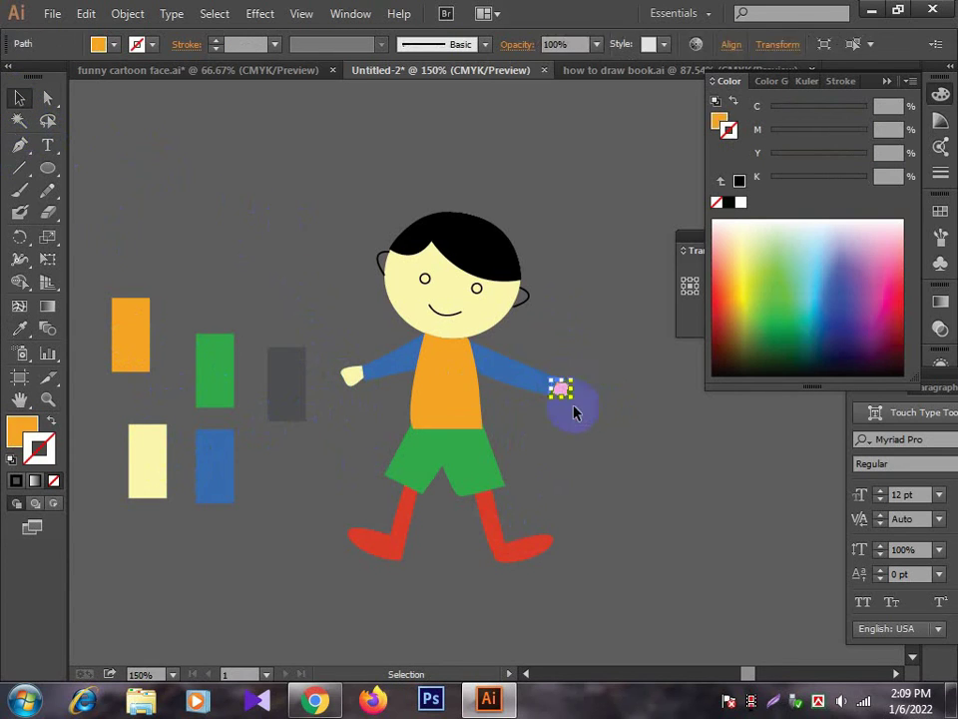
key("i")
left_click(146, 449)
left_click(19, 97)
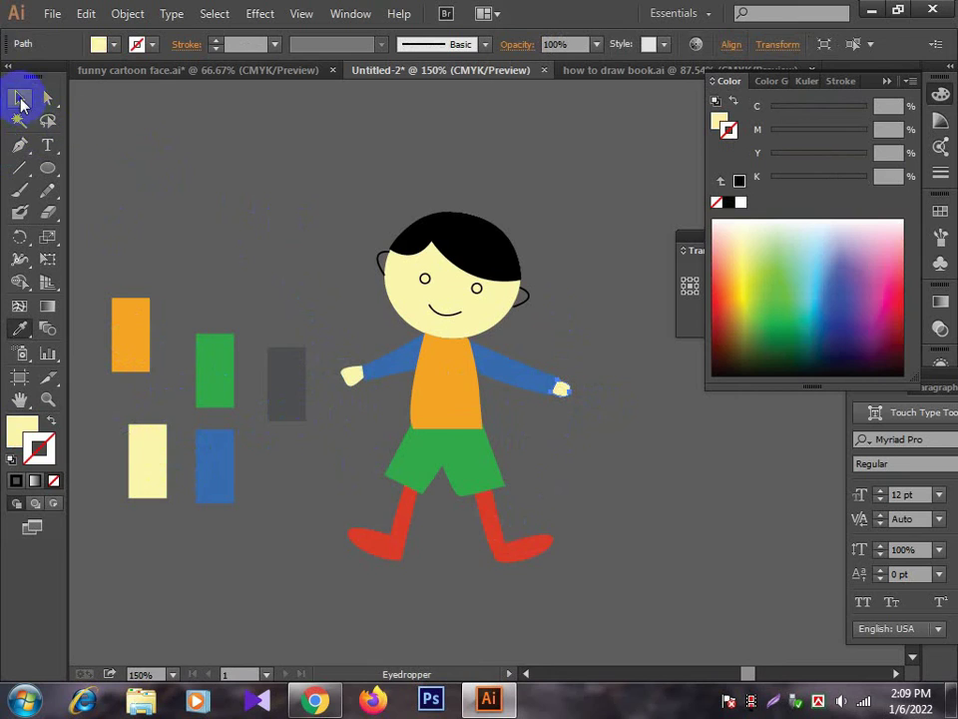
left_click(287, 244)
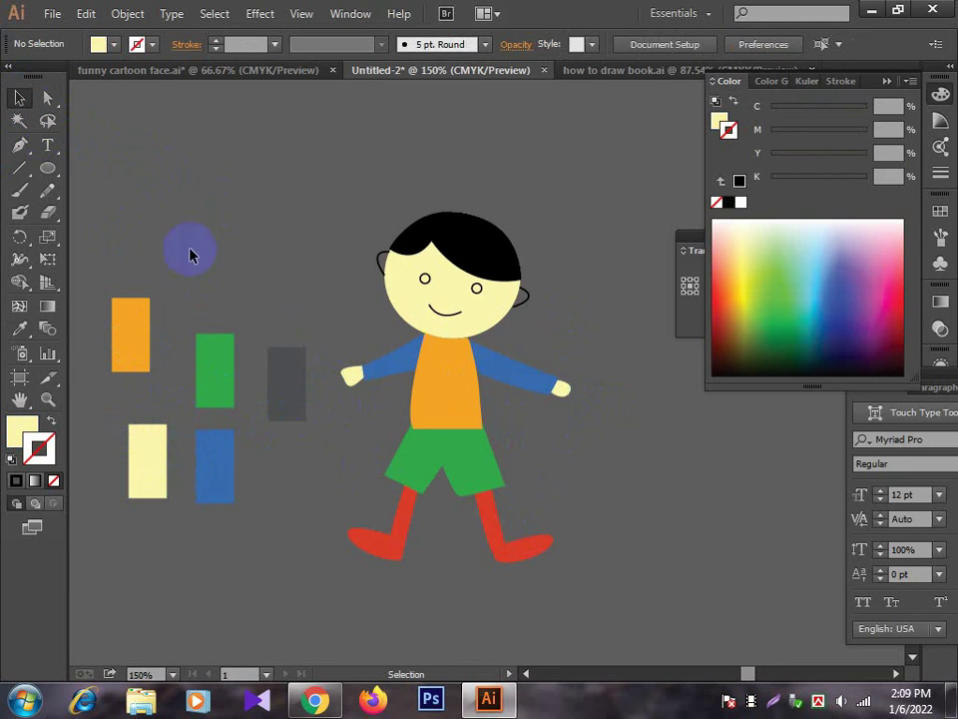
Step: Thicken the smile into a bold mouth with the Width tool
left_click(20, 262)
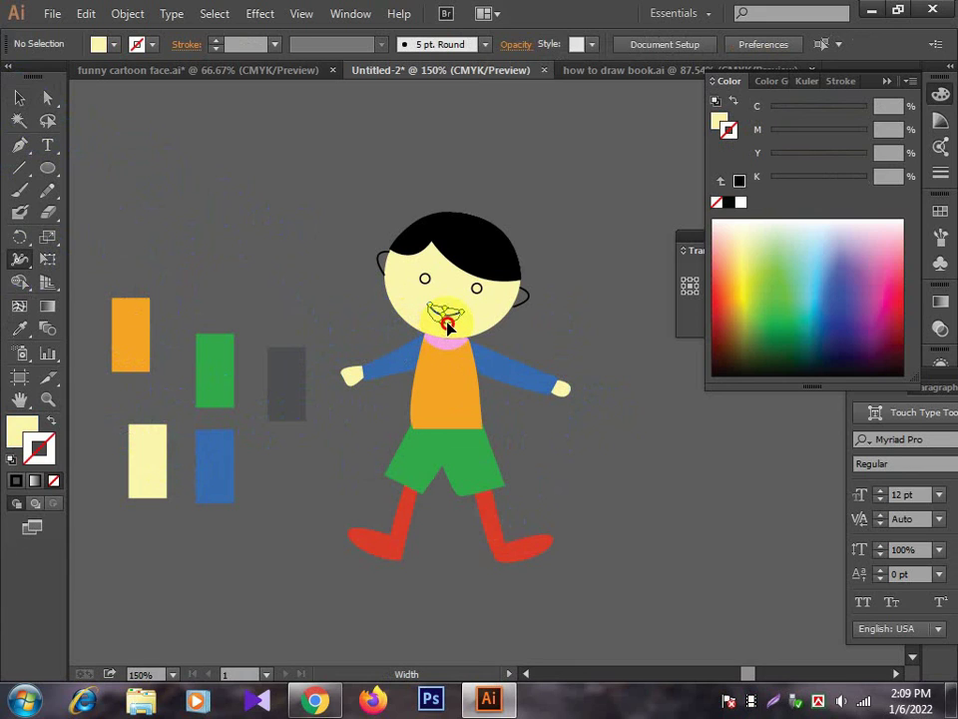
left_click_drag(451, 325, 449, 315)
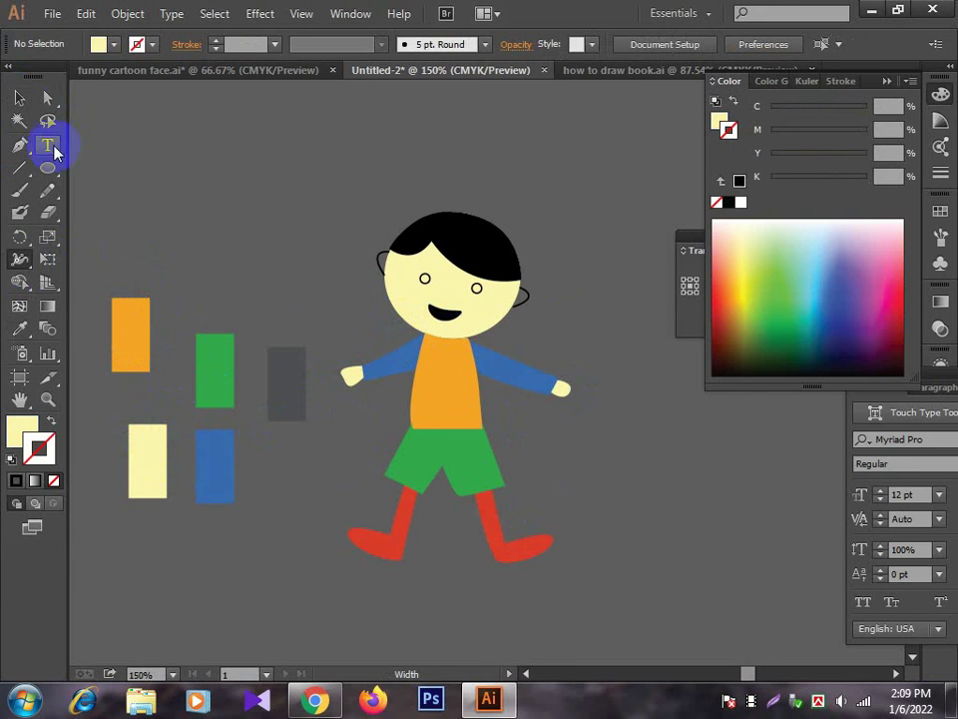
left_click(16, 100)
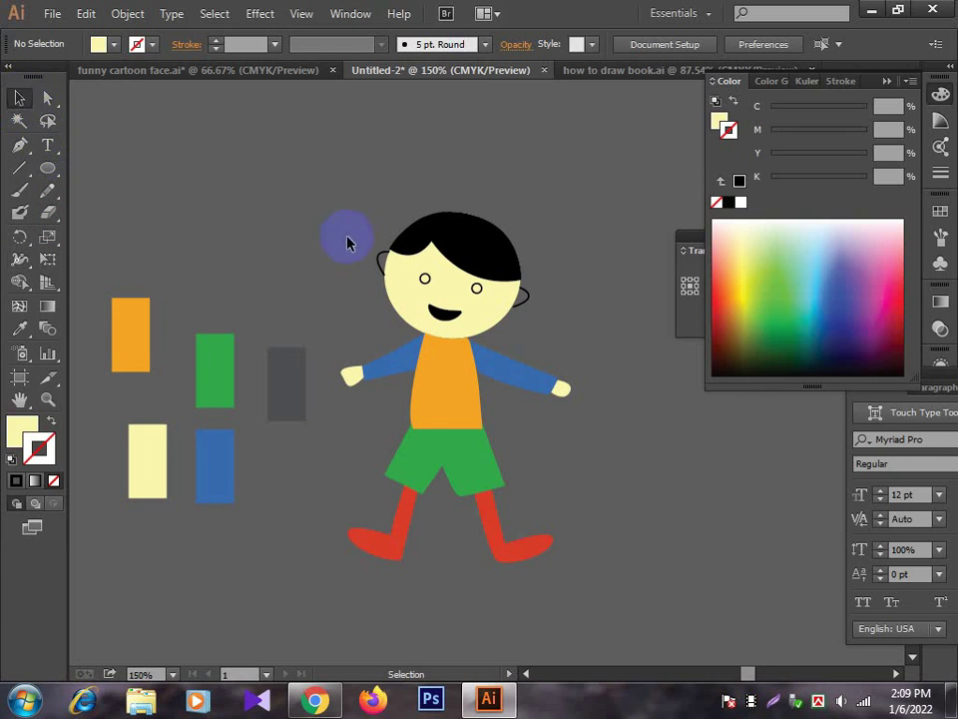
Step: Fill the left ear with the hand's cream colour warmed by 10% magenta
left_click(384, 277)
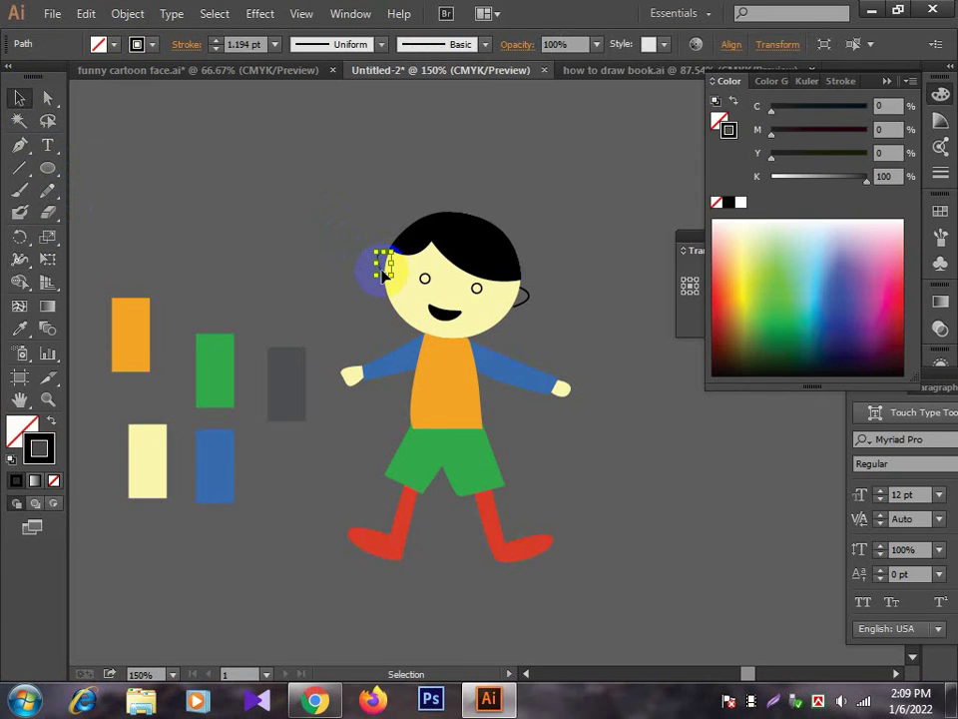
key("i")
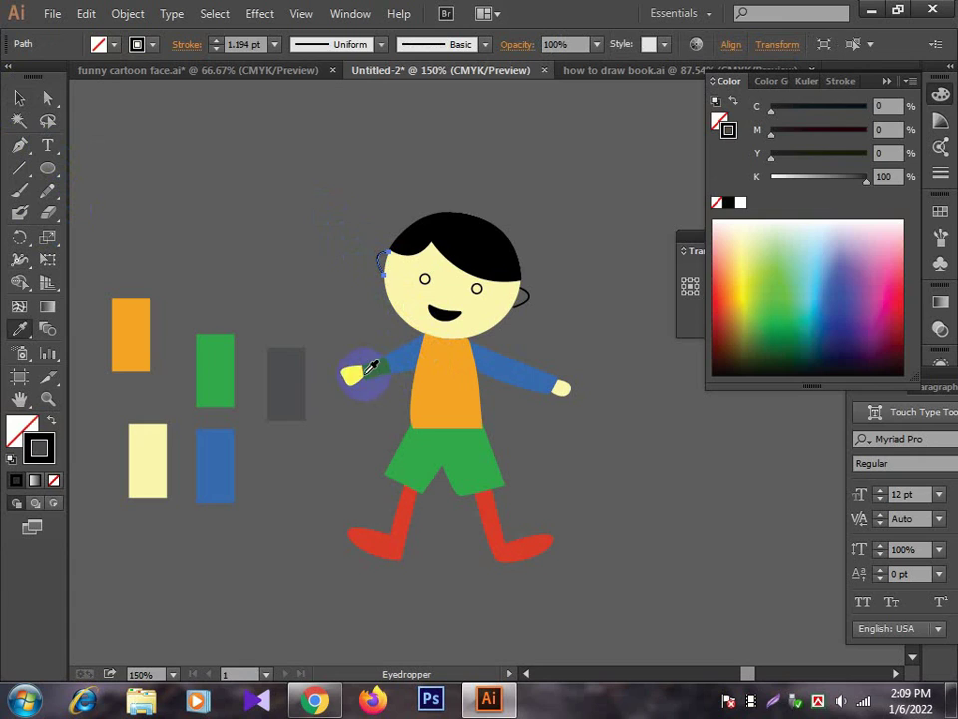
left_click(348, 379)
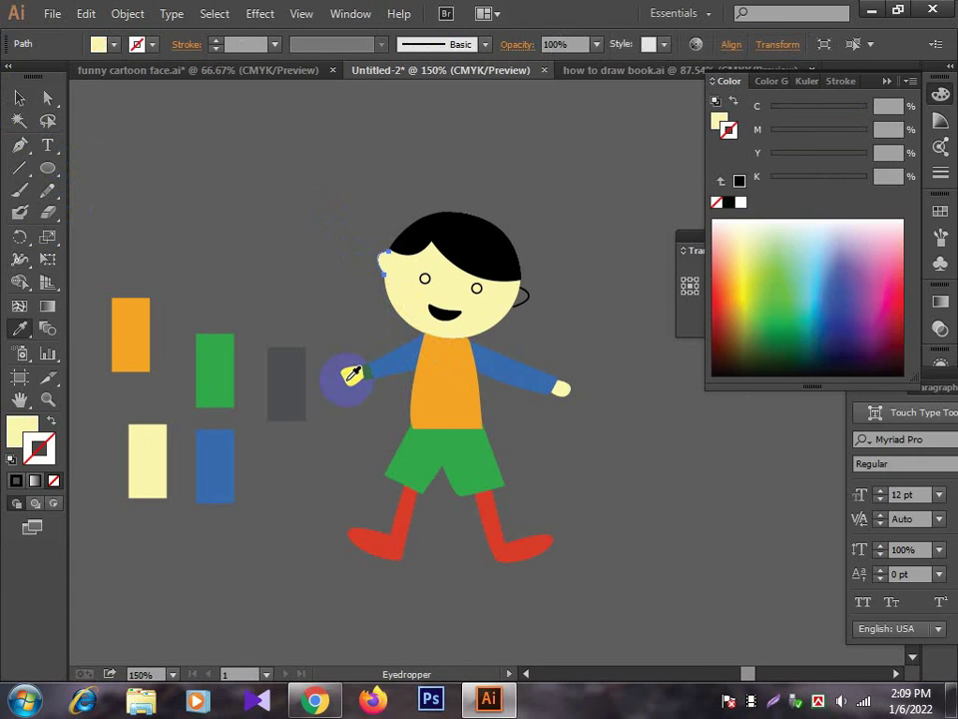
left_click(720, 121)
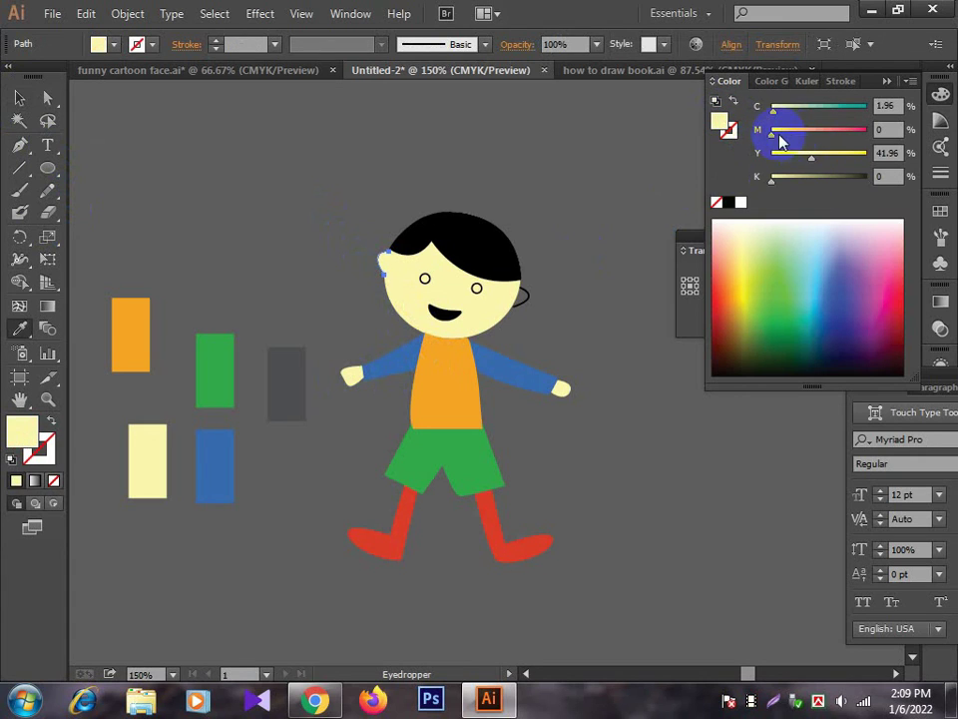
left_click_drag(774, 136, 781, 136)
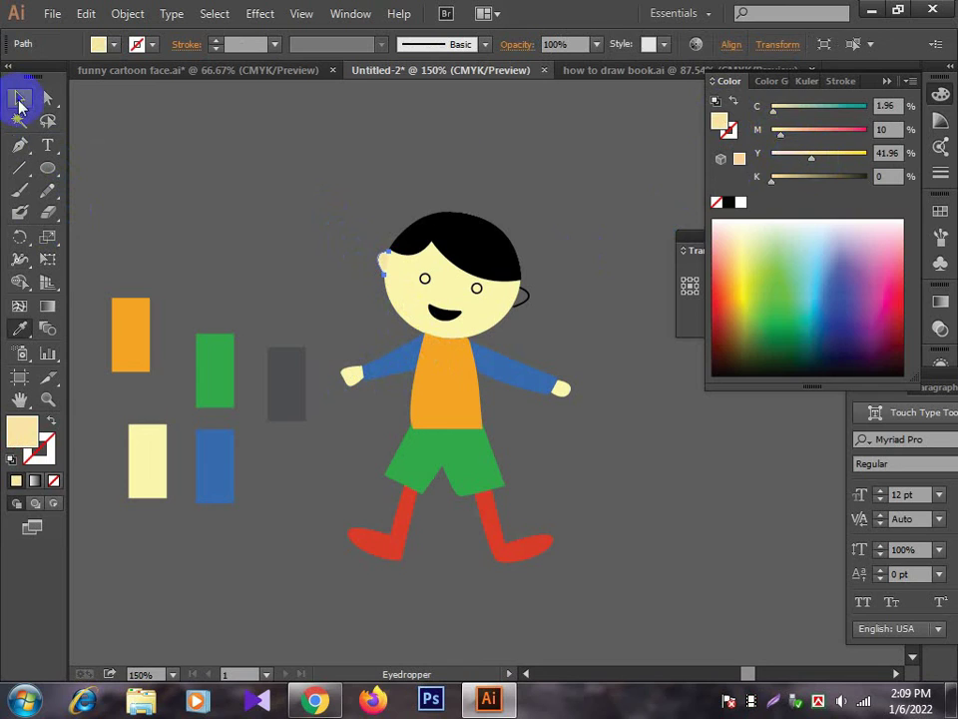
left_click(20, 97)
left_click(181, 177)
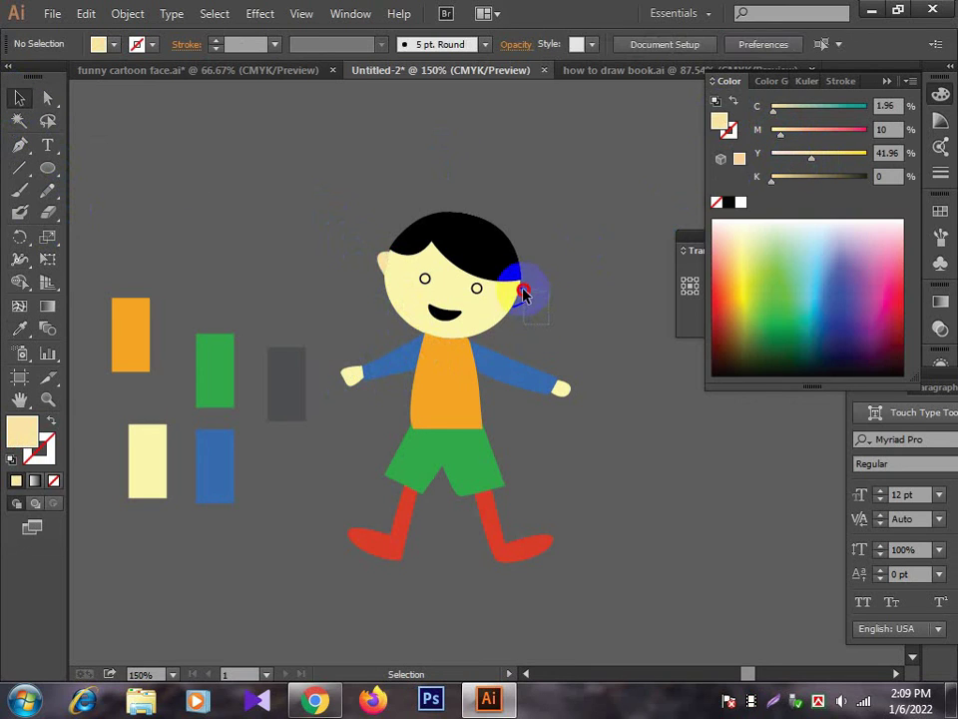
Step: Give the right ear the same peach fill, then outline both ears in black
left_click(523, 291)
key("i")
left_click(400, 257)
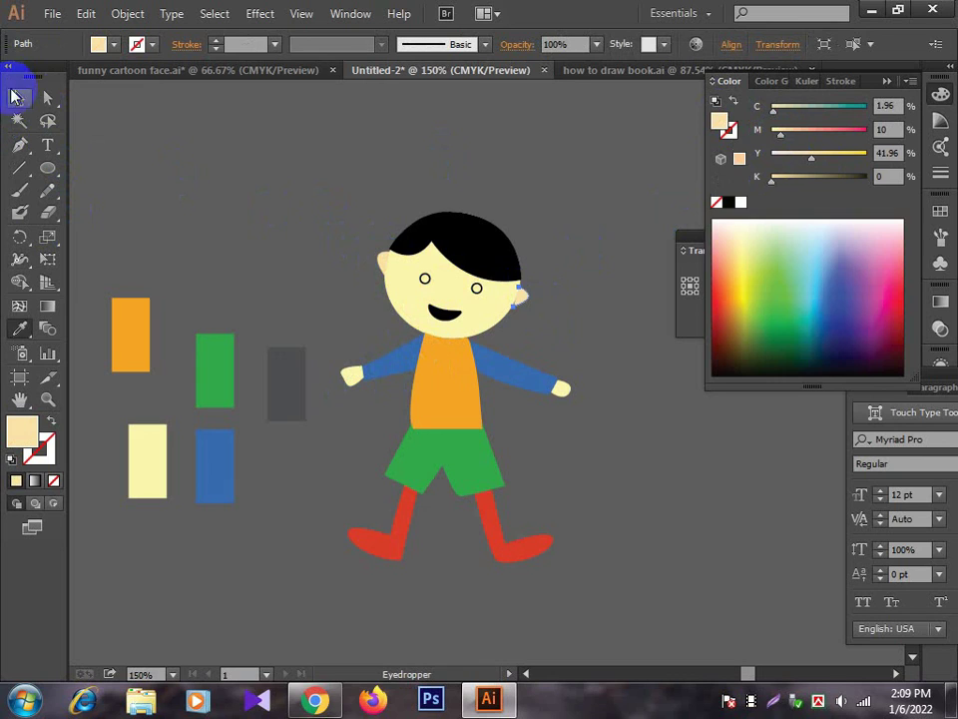
left_click(16, 97)
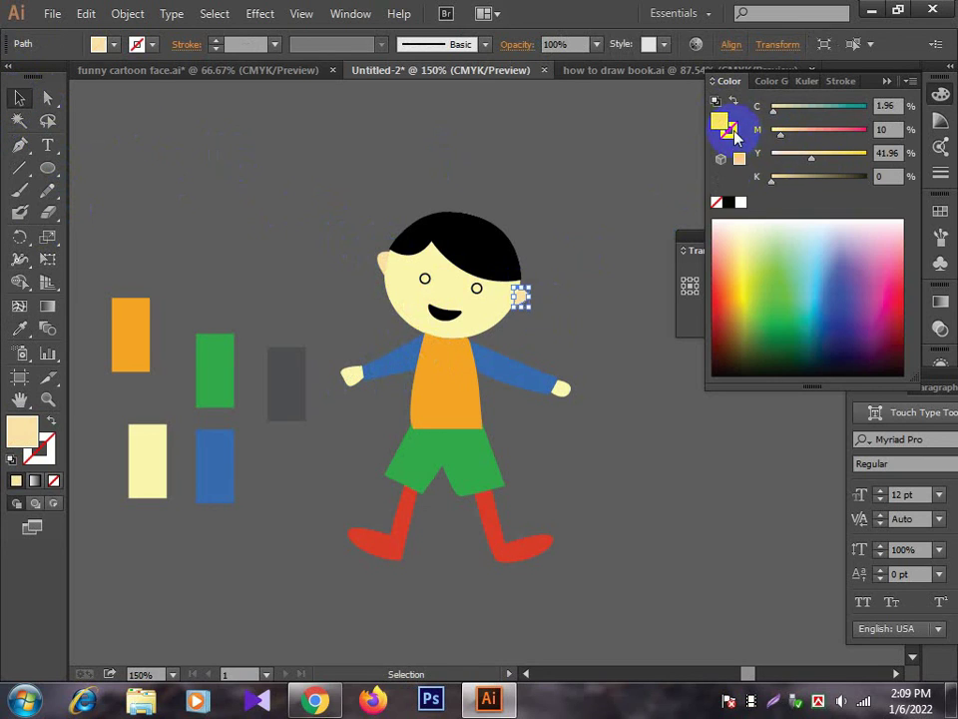
left_click(728, 201)
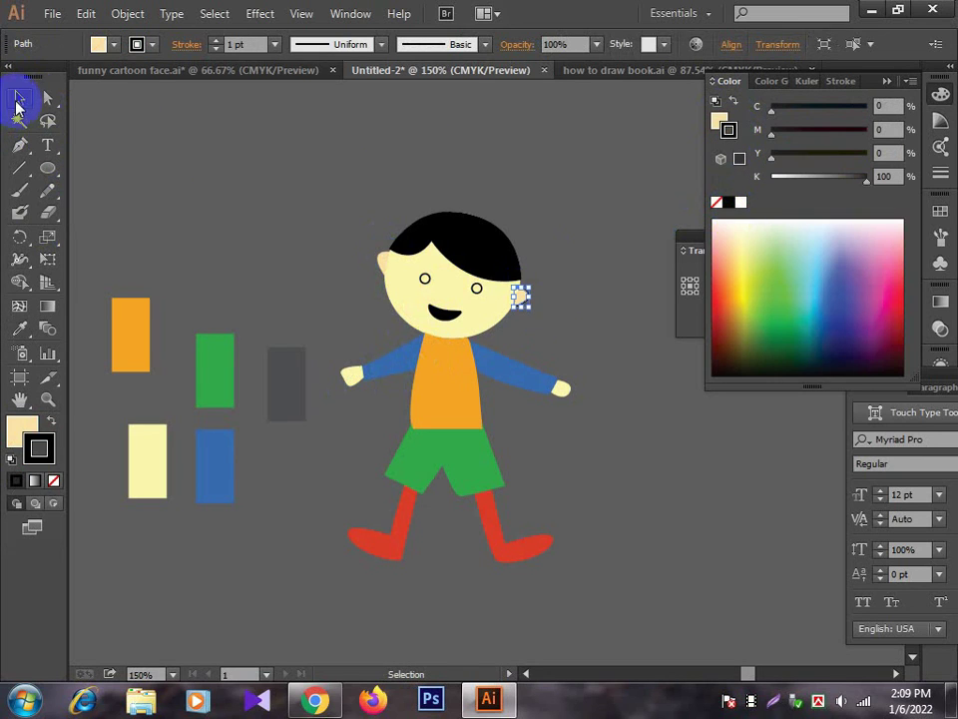
left_click(204, 212)
left_click(383, 264)
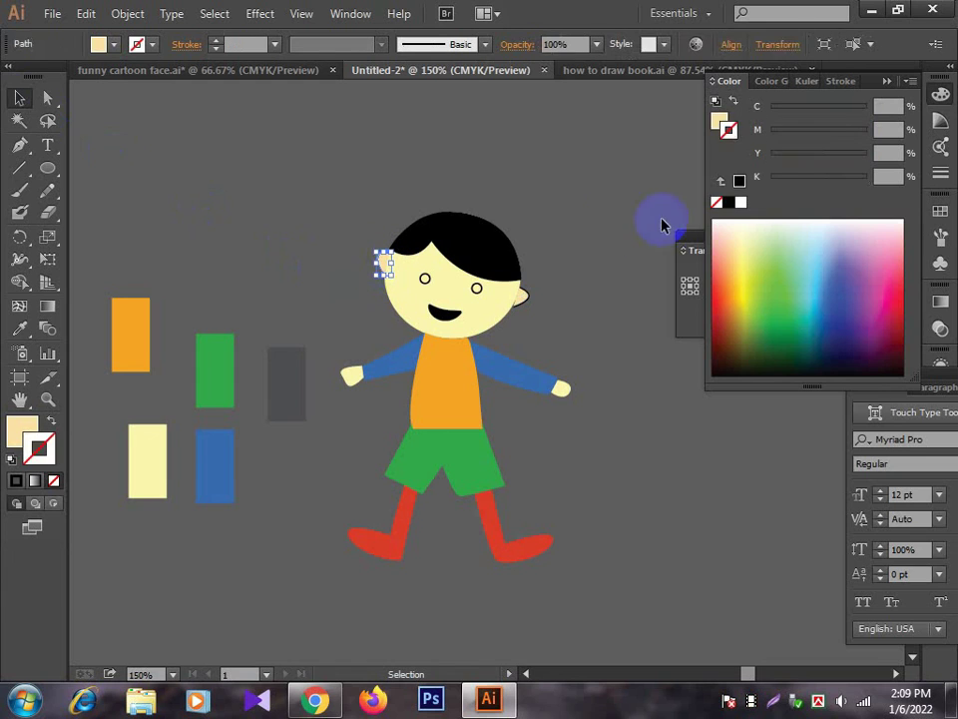
left_click(728, 202)
left_click(103, 151)
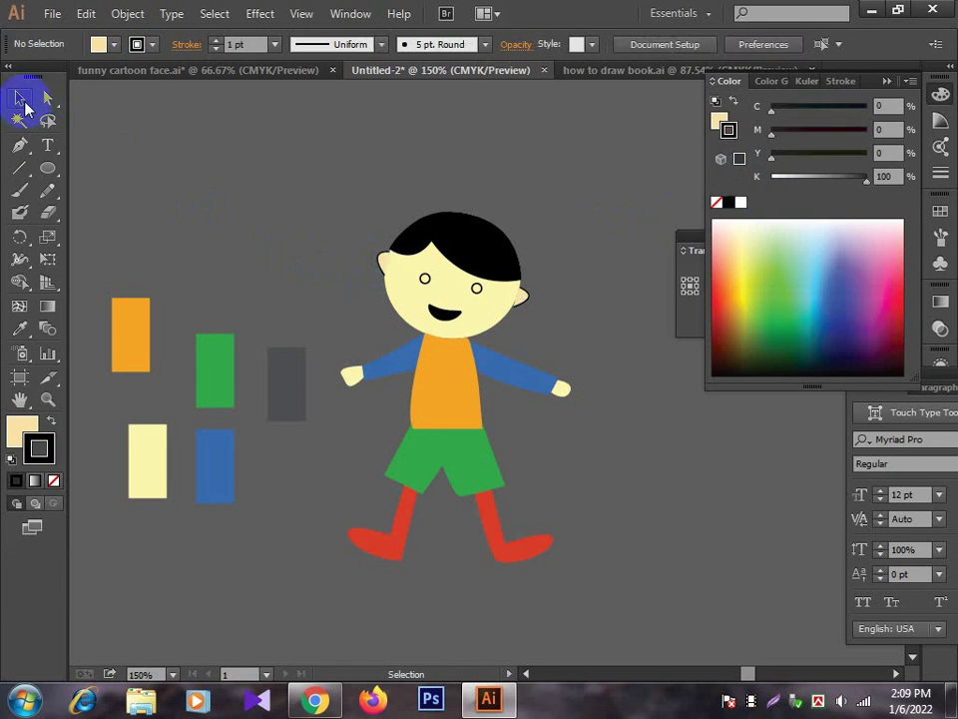